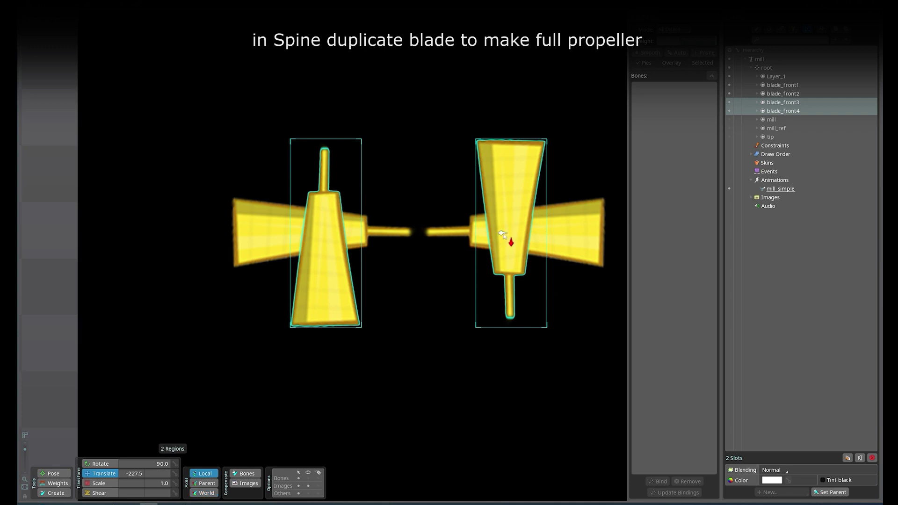
Move the blade_front3 and blade_front4 blades below and above the hub to complete the four-blade cross
left_click_drag(503, 234, 488, 234)
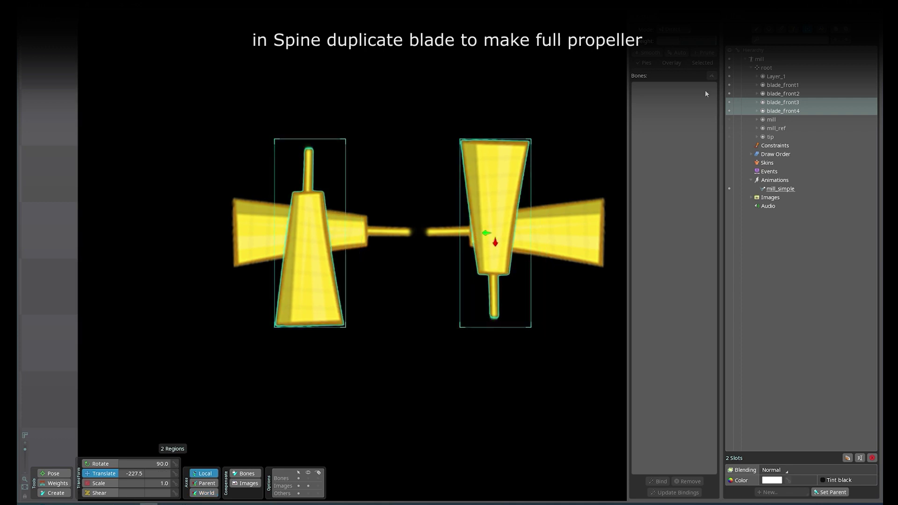
left_click(307, 224)
left_click_drag(309, 225, 420, 318)
left_click(490, 249)
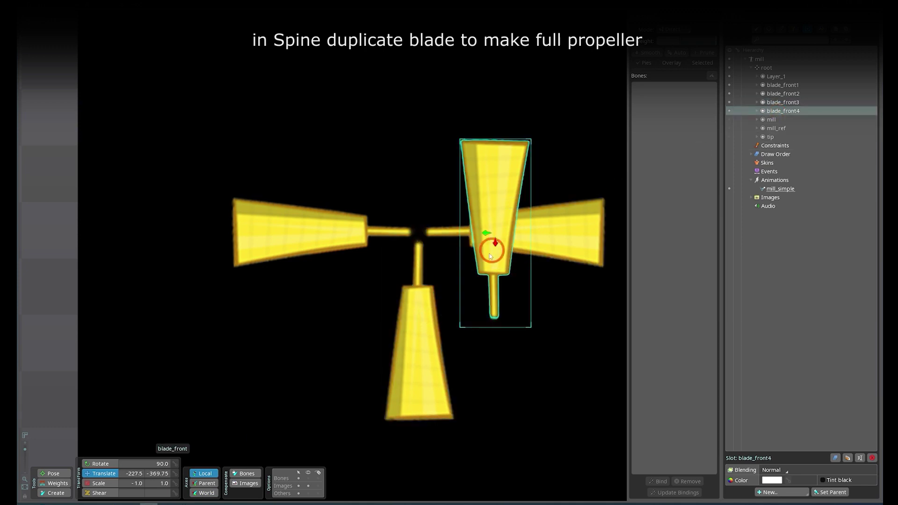
left_click_drag(490, 249, 419, 148)
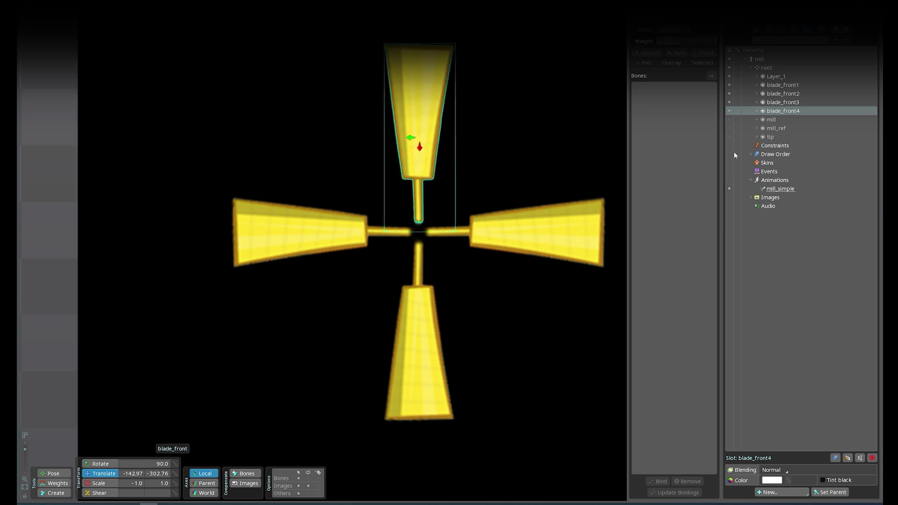
left_click(419, 312)
left_click_drag(420, 318, 420, 317)
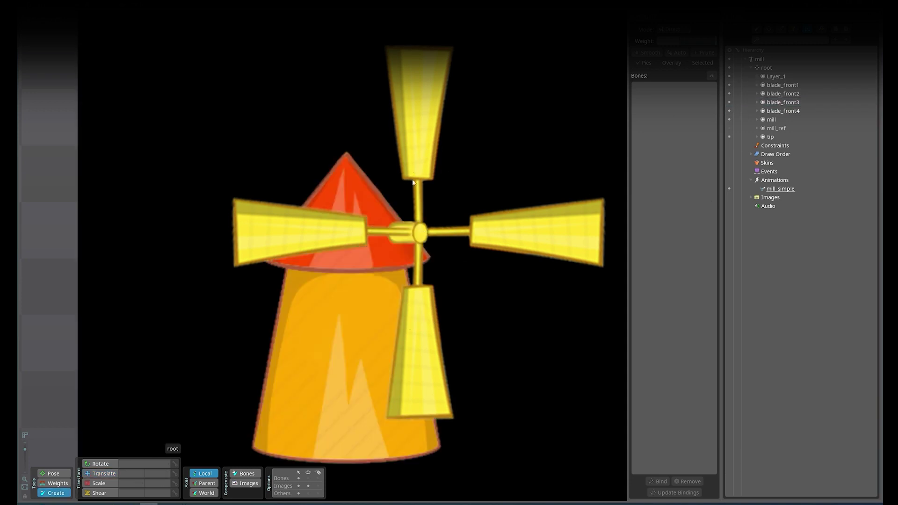
Create a bone at the propeller hub holding all four blade slots and name it blades_rotate
left_click(413, 182)
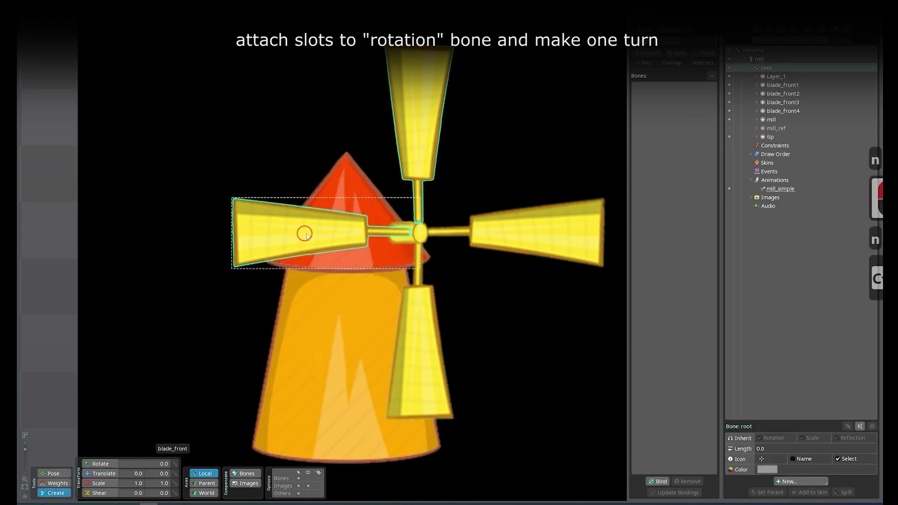
left_click(420, 233)
left_click(783, 111)
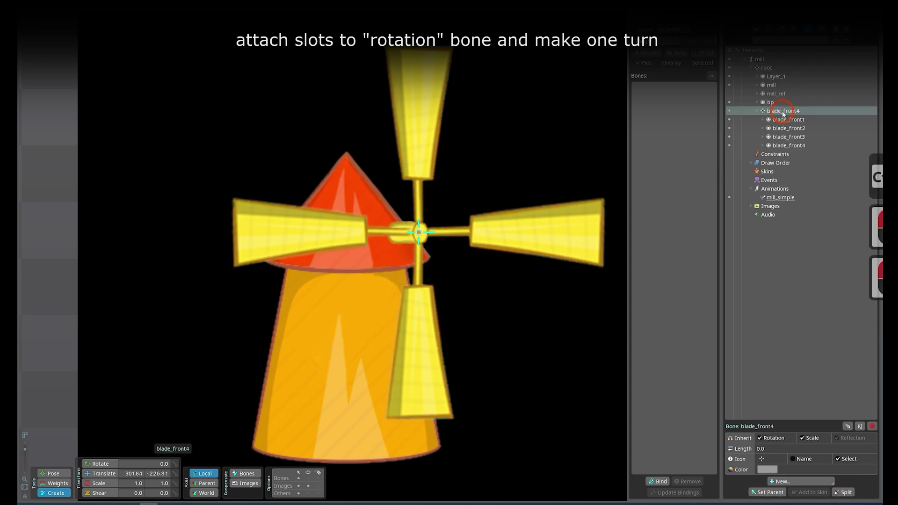
double_click(784, 111)
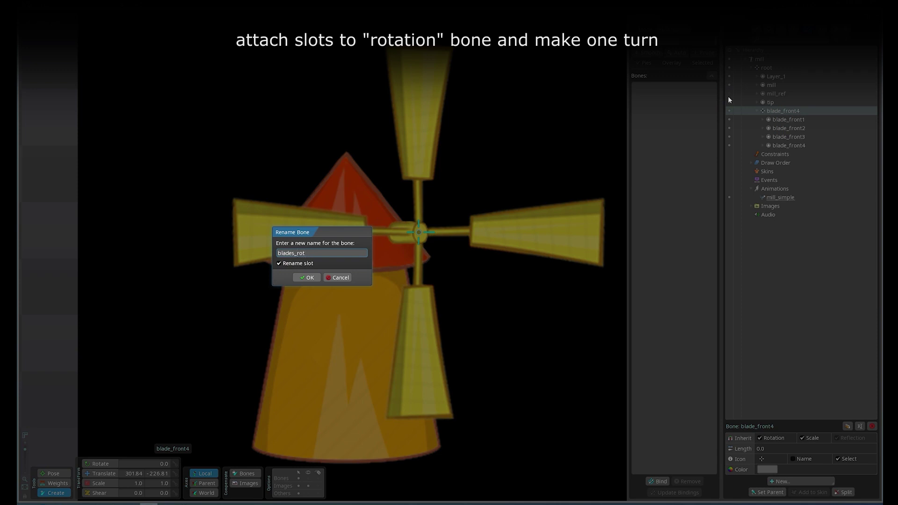
left_click(315, 279)
In the mill_simple animation, key the blades_rotate bone's rotation at frame 0 and at frame 60
left_click(68, 285)
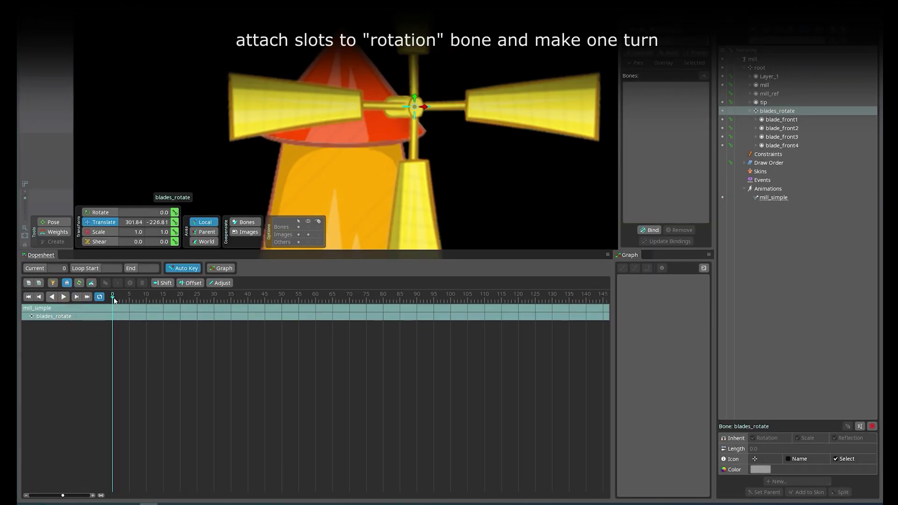
left_click(174, 212)
left_click(316, 297)
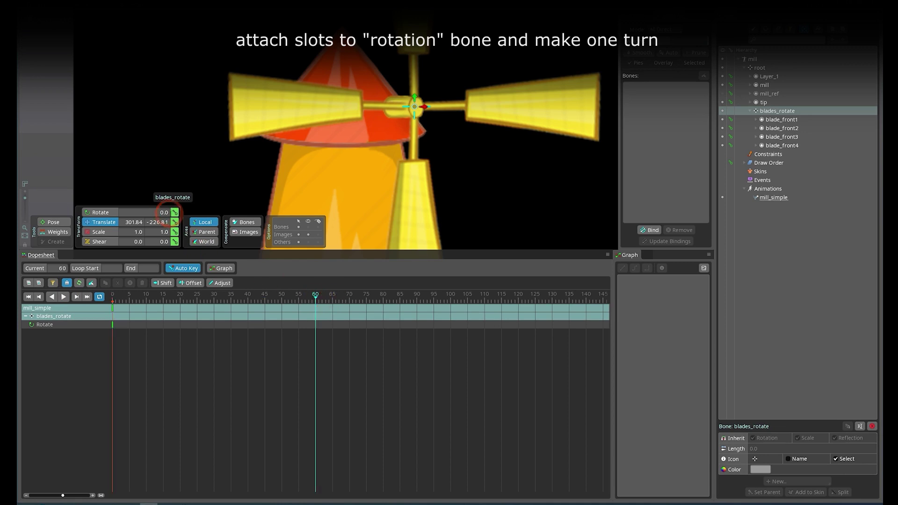
Key the blades_rotate bone's rotation at 240 on frame 20 and 120 on frame 40, and play back the turn
left_click(178, 300)
left_click(150, 212)
type("240")
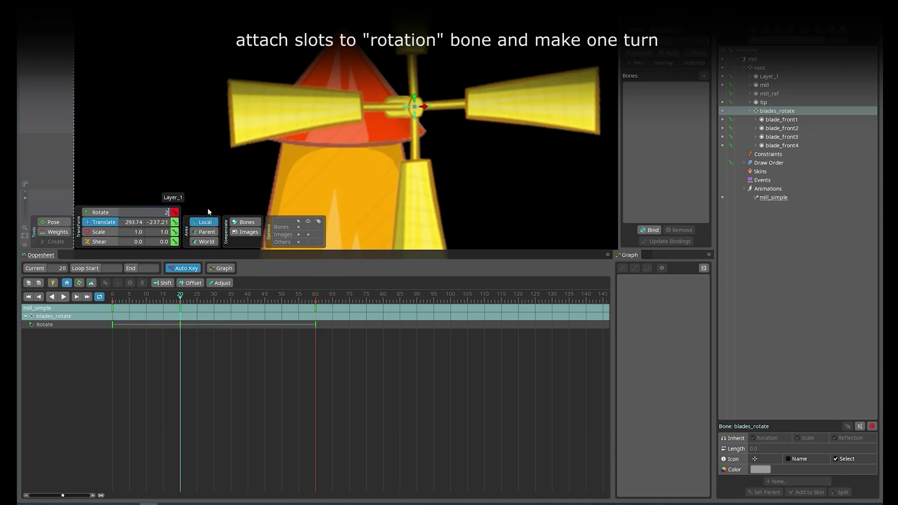
left_click(248, 296)
left_click(119, 214)
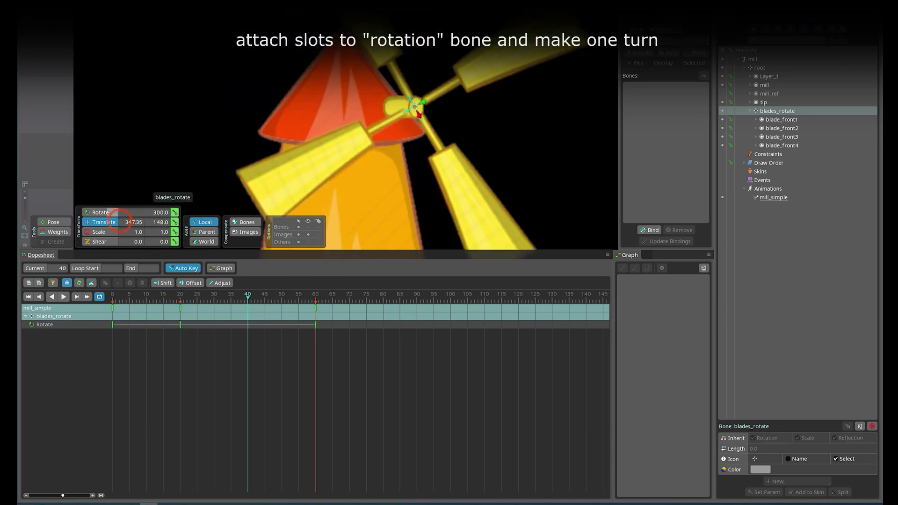
type("1200")
key("Return")
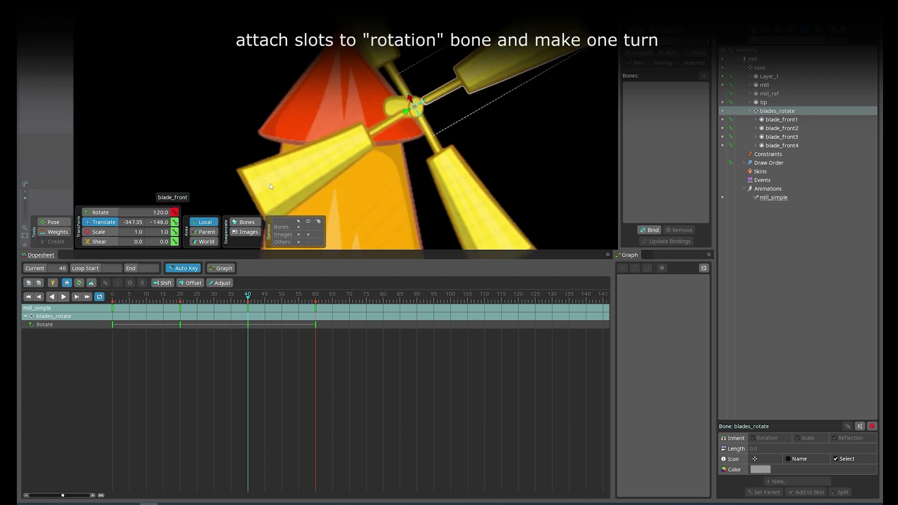
key("space")
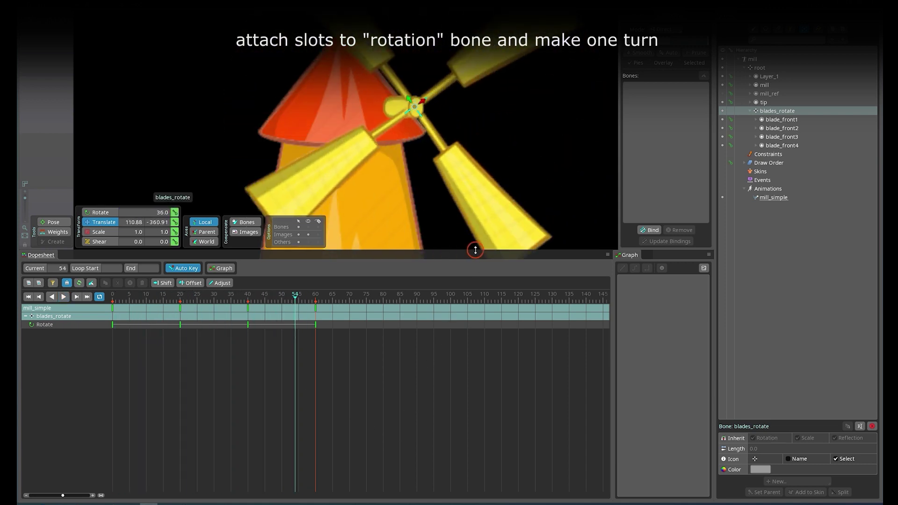
left_click_drag(475, 250, 475, 341)
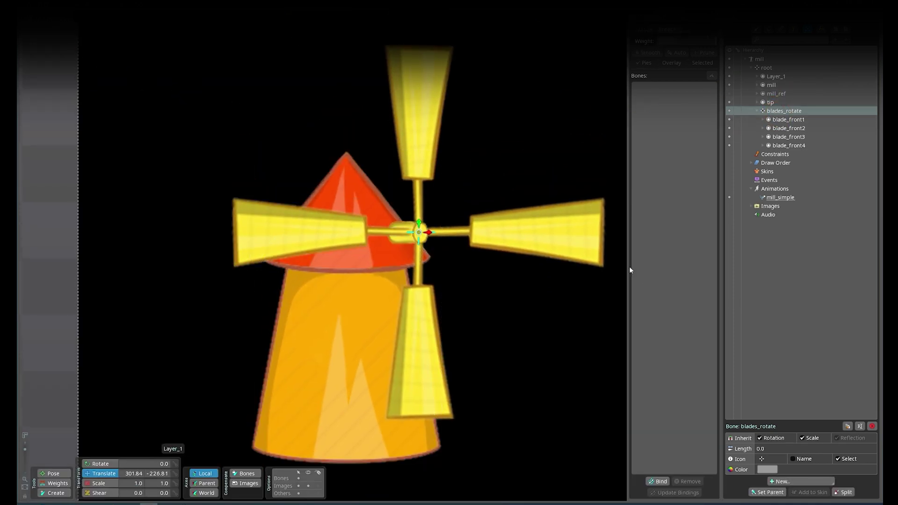
In setup mode, create a root child bone about 160 long from the hub along the right blade and name it blades_skew
left_click(767, 68)
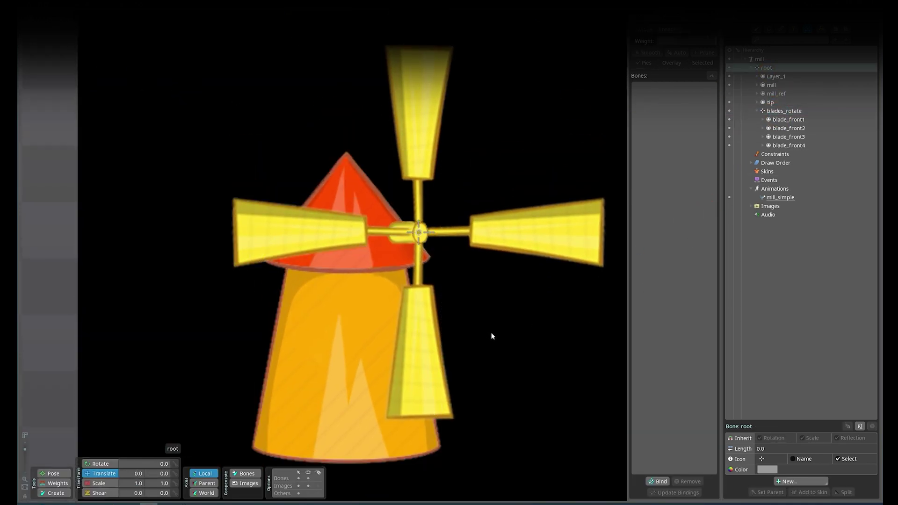
key("n")
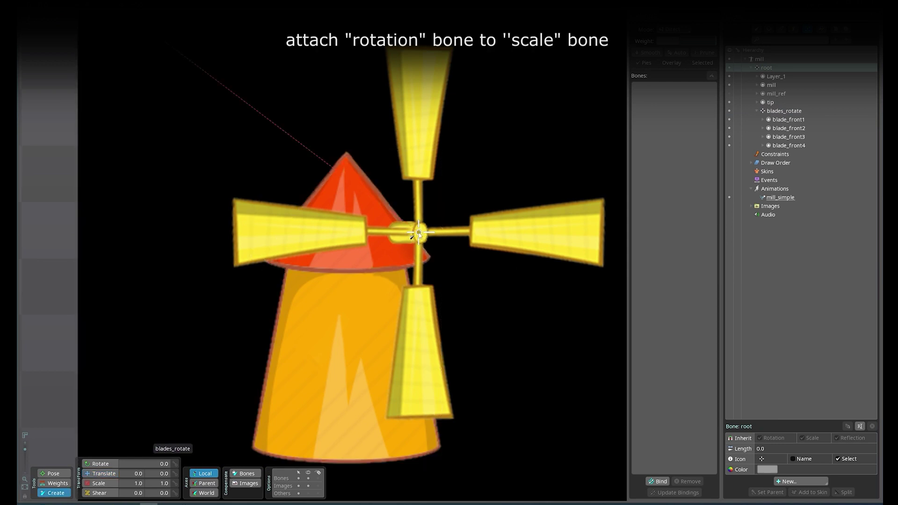
left_click_drag(419, 232, 601, 236)
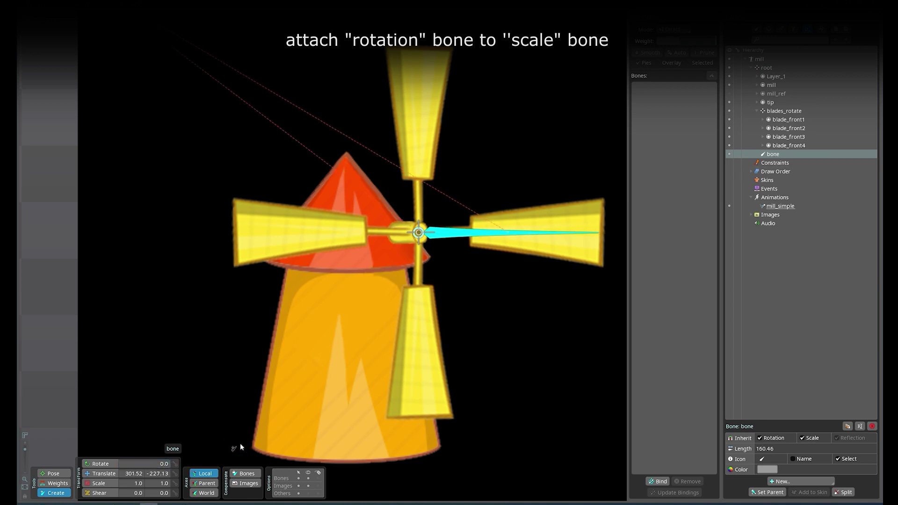
double_click(764, 157)
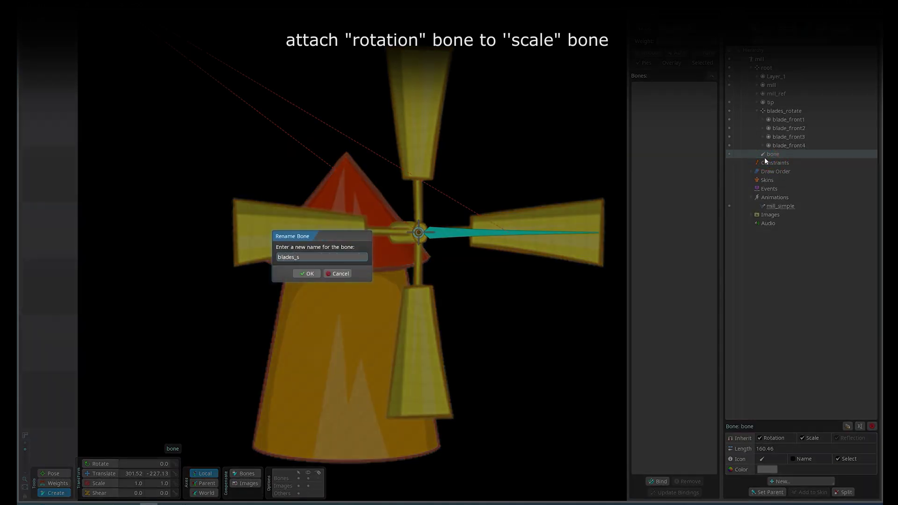
type("blades_skew")
key("Return")
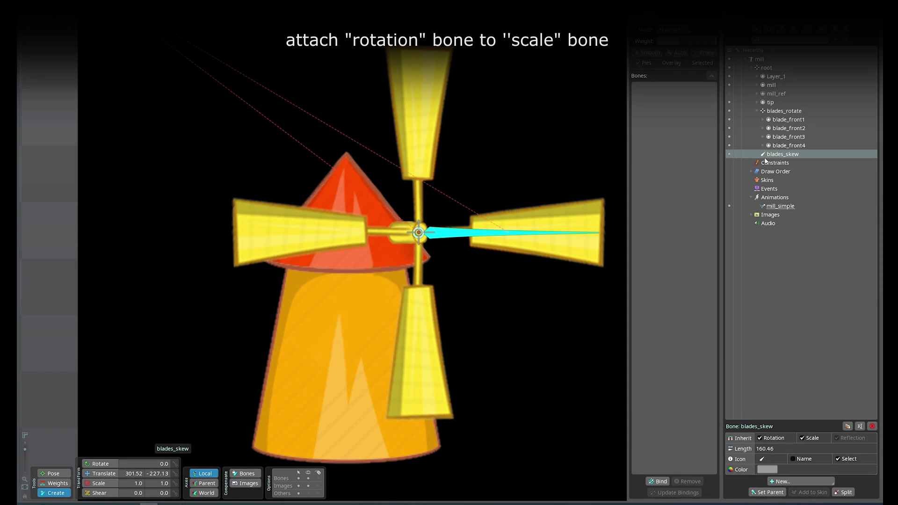
Give the blades_rotate bone the circular arrow icon and parent it to the blades_skew bone
left_click(767, 113)
left_click(761, 459)
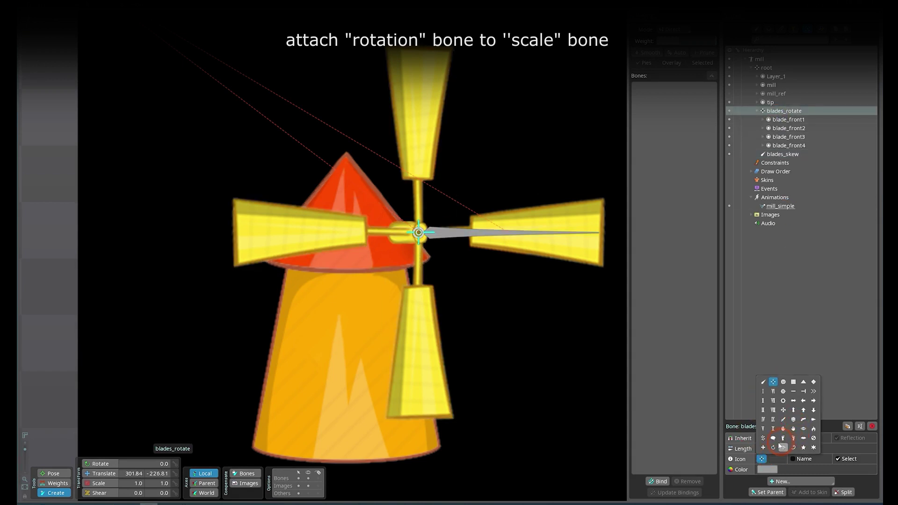
left_click(773, 448)
left_click_drag(779, 112, 778, 155)
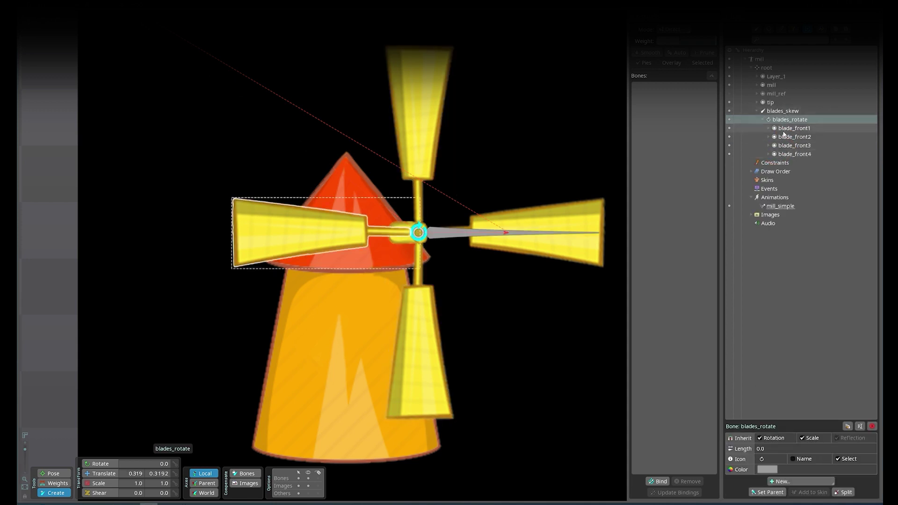
Play back the mill_simple animation to check the blade rotation under the new parent bone
left_click(59, 56)
left_click(394, 467)
key("d")
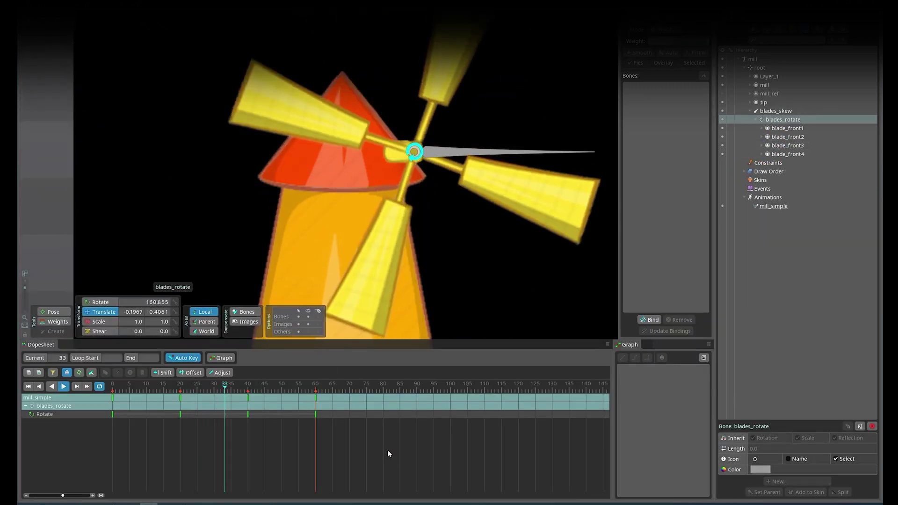
key("d")
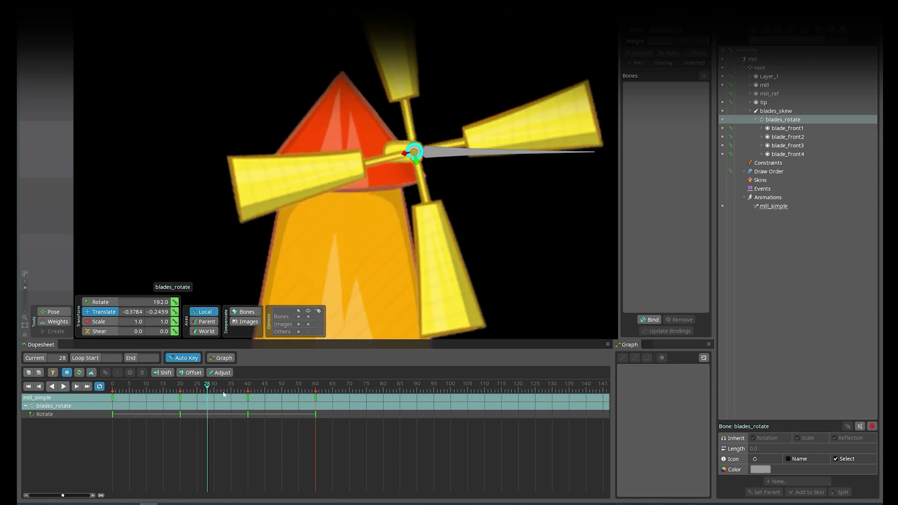
scroll(486, 227, "down", 2)
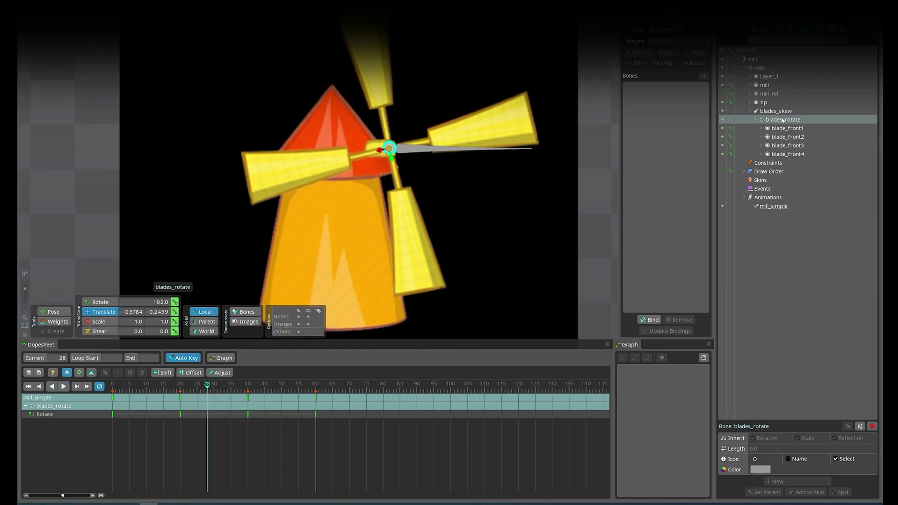
Show both the blades_skew and blades_rotate bones in the dopesheet and make blades_skew the active selection
left_click(777, 110)
left_click(780, 119, "ctrl")
left_click(79, 373)
left_click(71, 424)
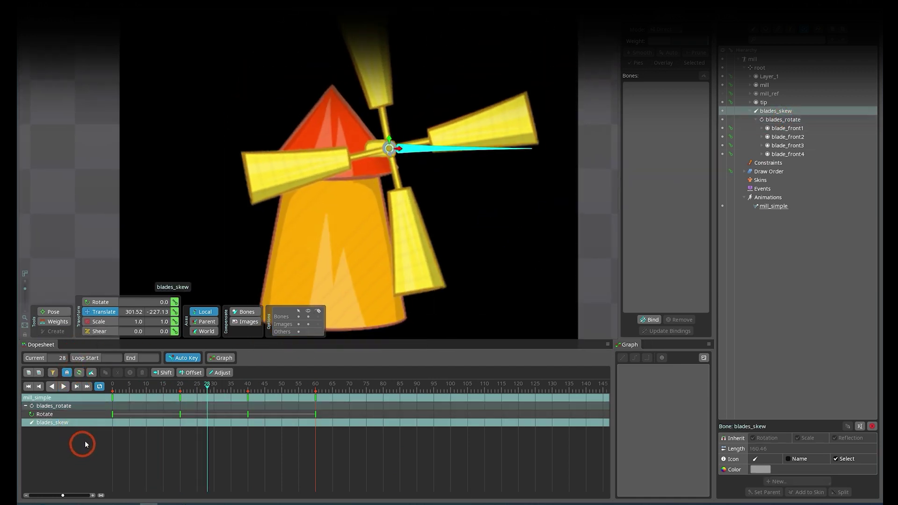
Narrow the blades_skew bone to an X scale of about 0.52, place its scale key at frame 0, and preview the motion
left_click_drag(181, 387, 152, 367)
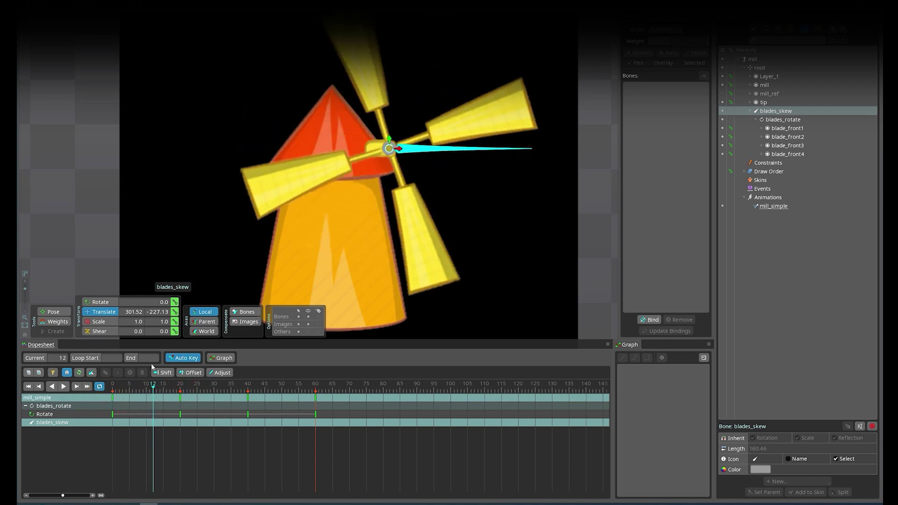
left_click(99, 322)
left_click_drag(421, 154, 357, 158)
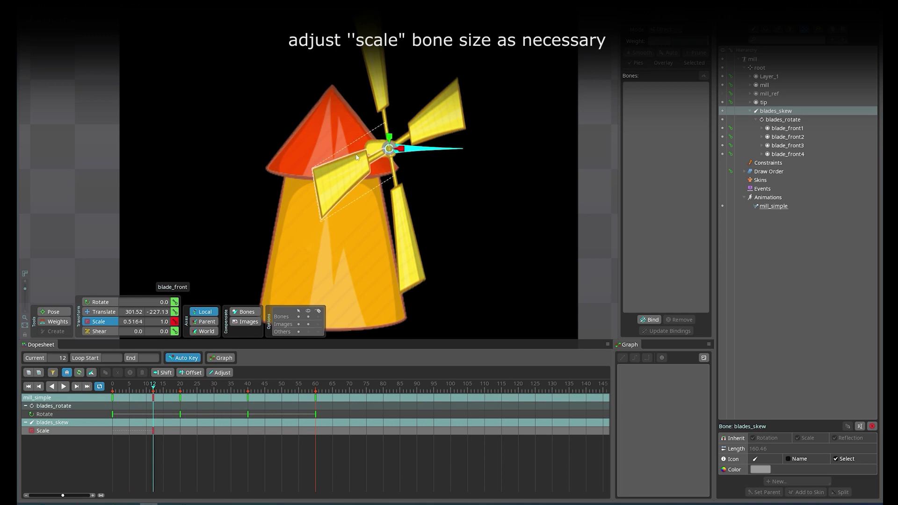
left_click_drag(153, 430, 87, 444)
key("space")
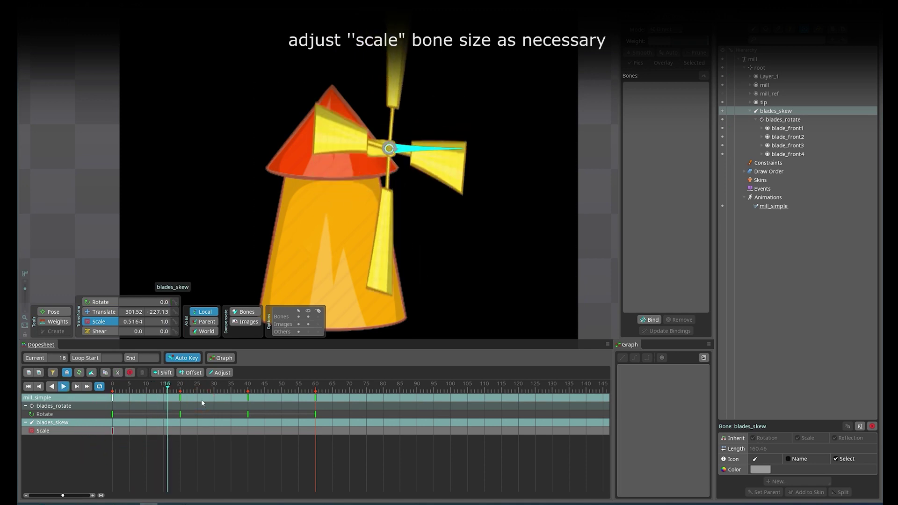
left_click(99, 398)
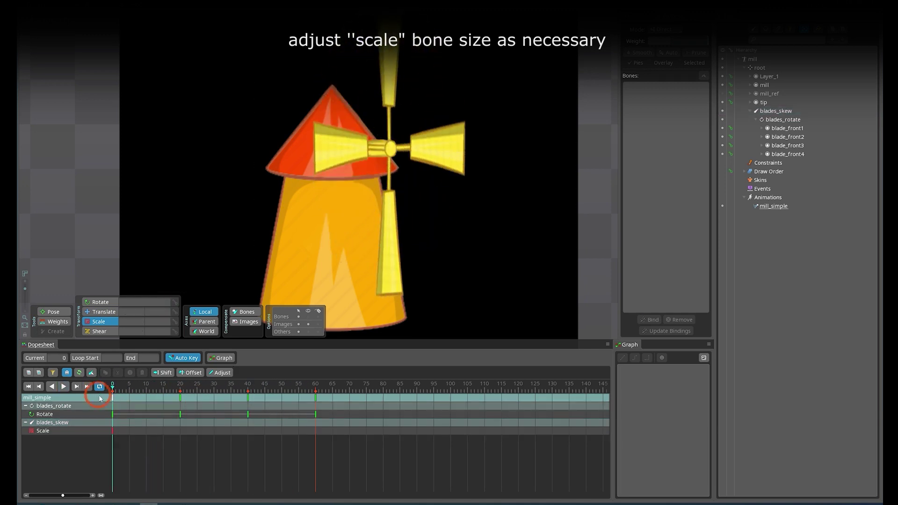
Shear the blades_skew bone to 30.9 and 8.4 at frame 0 and play back the spinning blades
left_click(59, 423)
left_click_drag(138, 331, 168, 331)
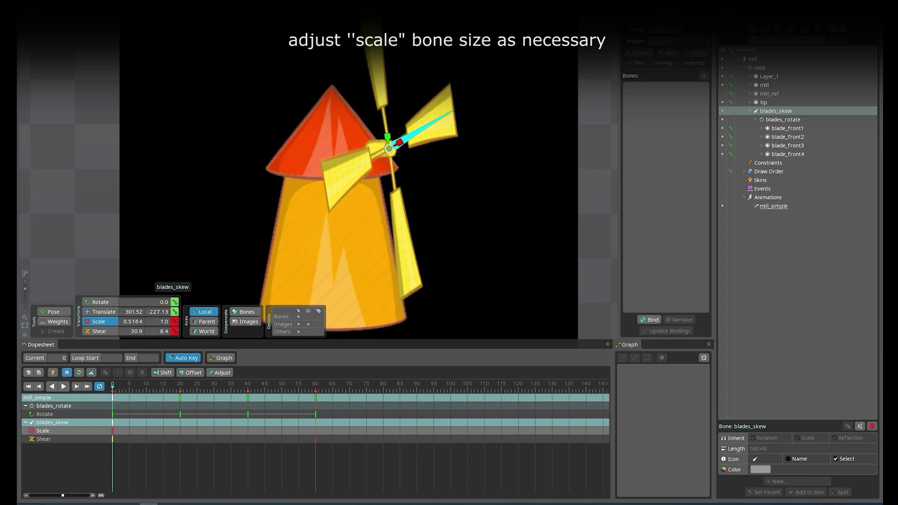
key("d")
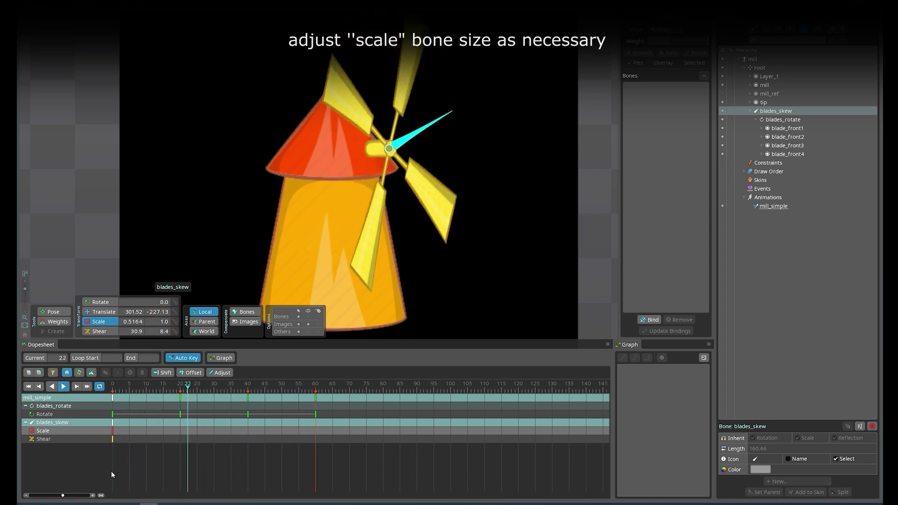
key("space")
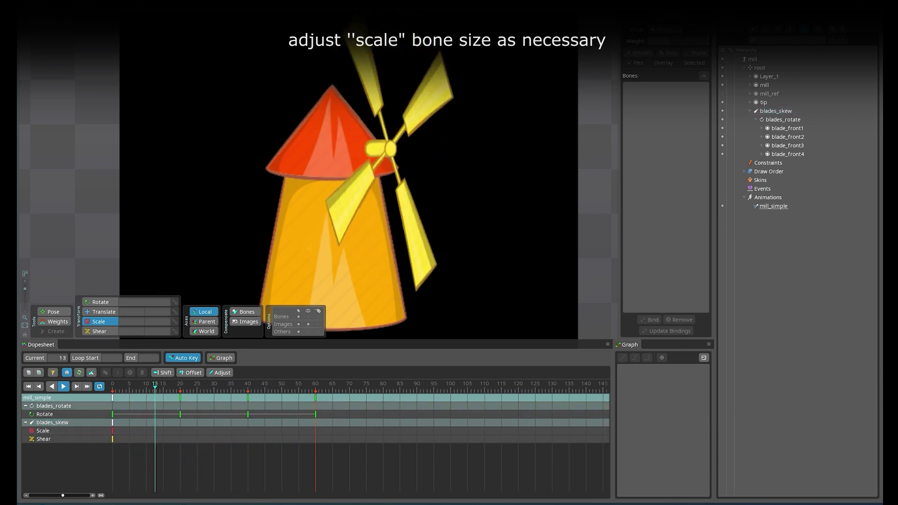
In setup mode, open an animation preview beside the viewport and frame the windmill in it
left_click(776, 111)
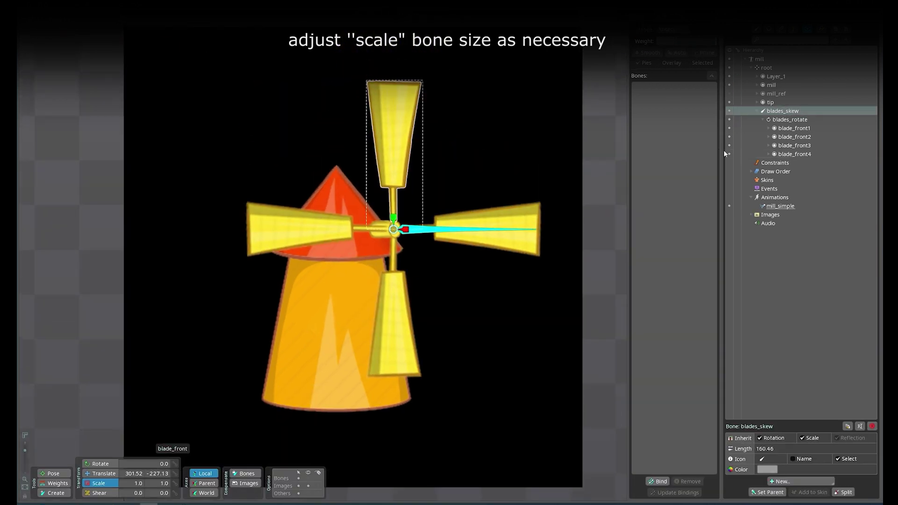
left_click_drag(721, 150, 748, 119)
right_click(746, 21)
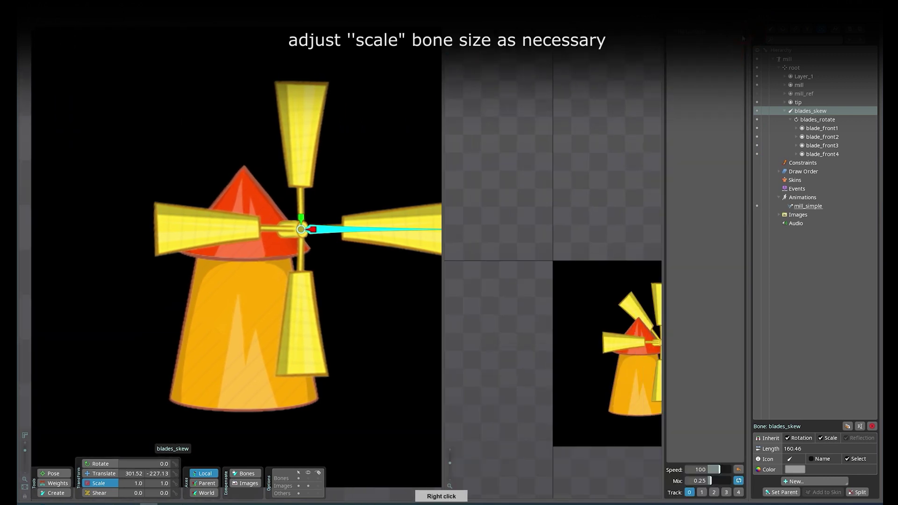
left_click_drag(613, 282, 455, 161)
scroll(605, 176, "up", 3)
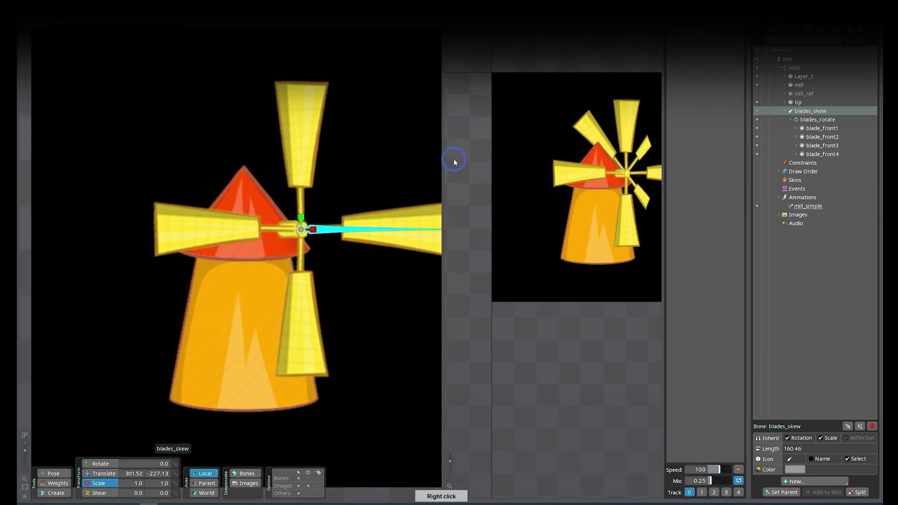
Hide the mill_ref reference image, select the mill_simple animation and frame the spinning windmill in the preview
left_click_drag(618, 201, 570, 187)
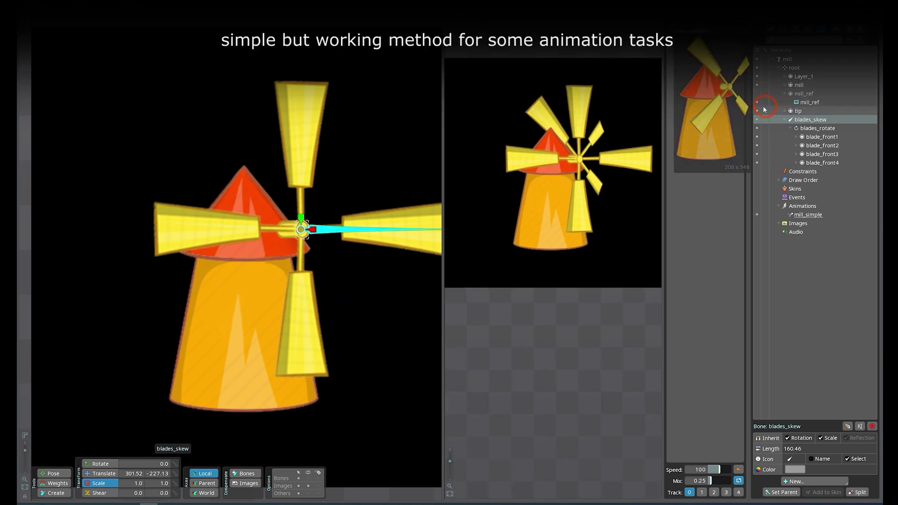
left_click(784, 94)
left_click(693, 31)
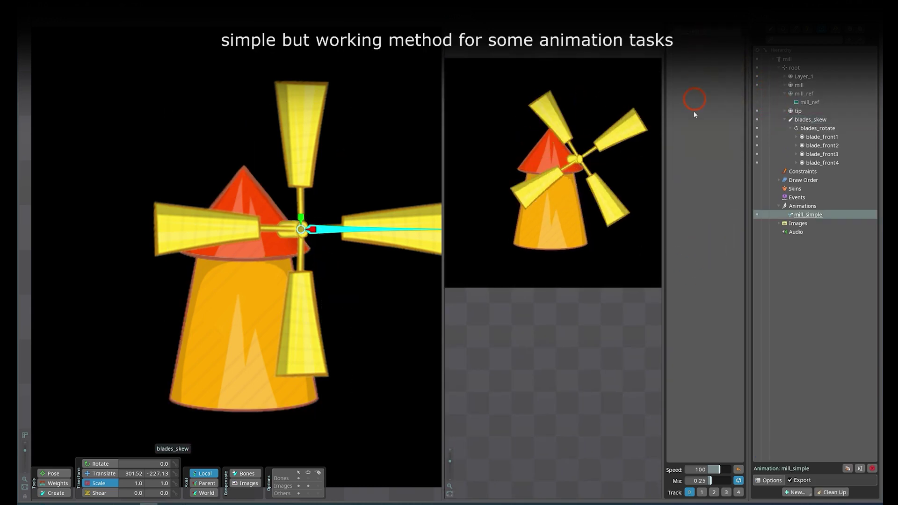
mouse_move(624, 246)
left_mouse_down()
mouse_move(602, 237)
mouse_move(610, 238)
left_mouse_up()
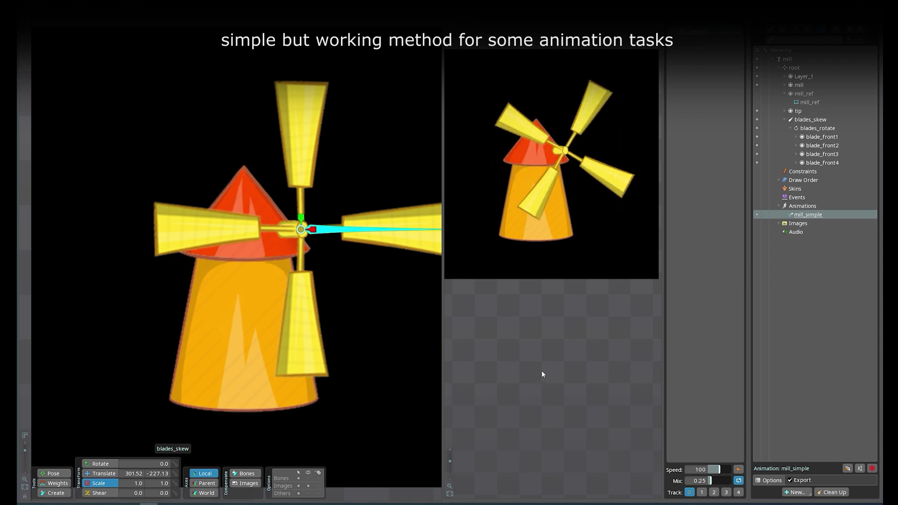
Try stretching and flattening the blades_skew bone while watching the preview, resetting its X and Y scale to 1 between trials
left_click_drag(362, 283, 313, 252)
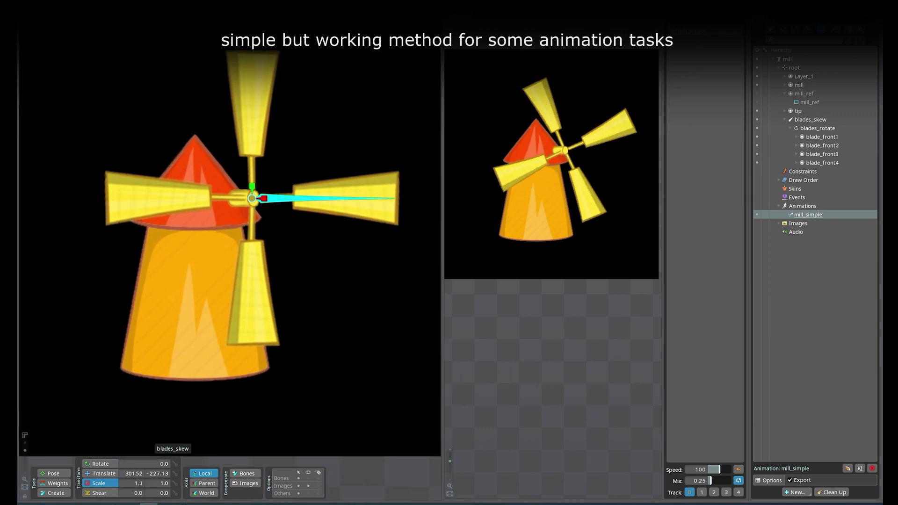
left_click_drag(263, 198, 447, 279)
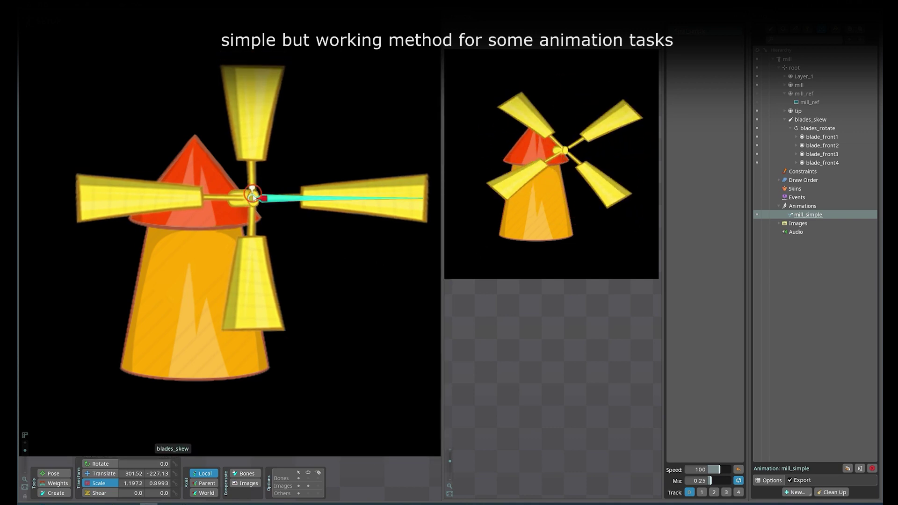
left_click_drag(247, 188, 254, 251)
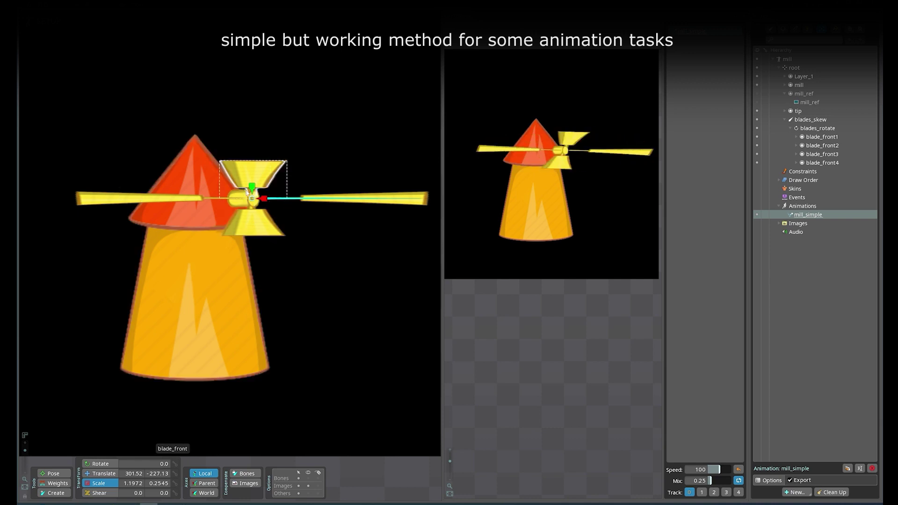
left_click_drag(251, 189, 244, 71)
type("1")
key("Return")
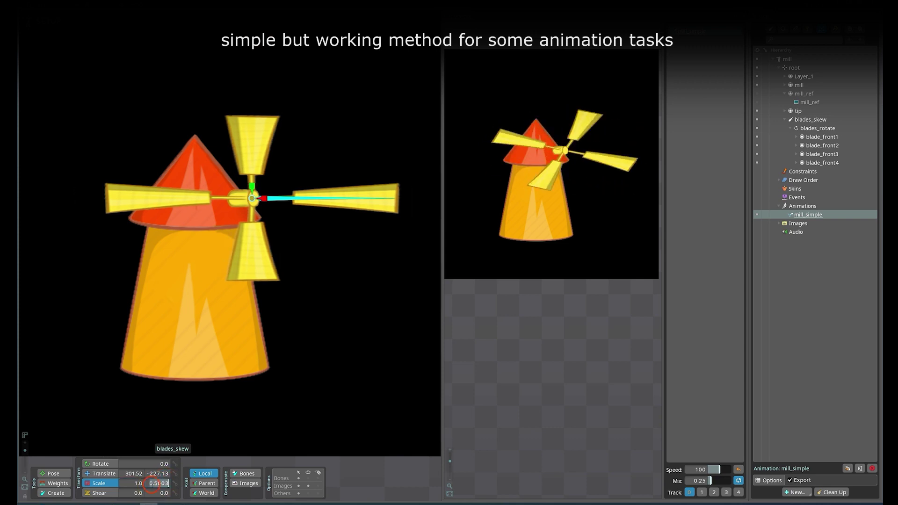
type("1")
key("Return")
left_click_drag(264, 198, 132, 204)
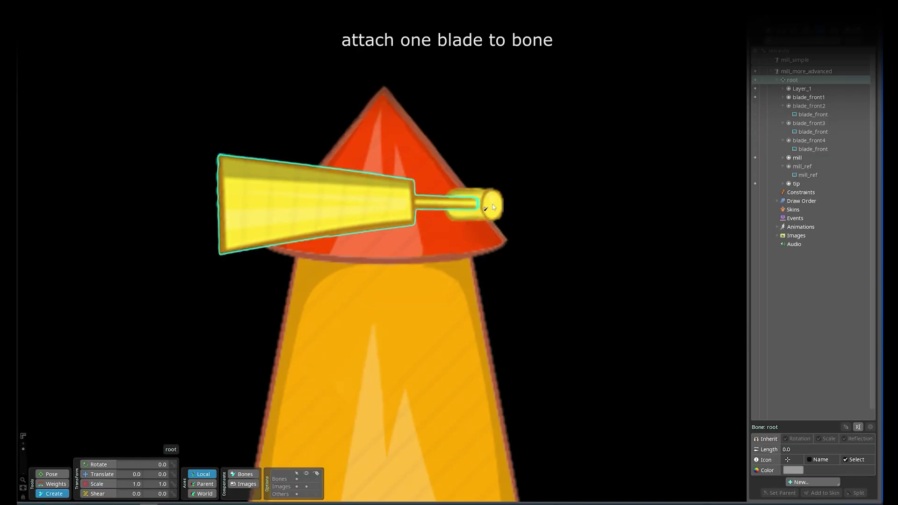
Draw a bone about 162 units long from the hub to the outer end of blade_front1 and set its rotation to 180 with images compensated
left_click_drag(492, 204, 224, 212)
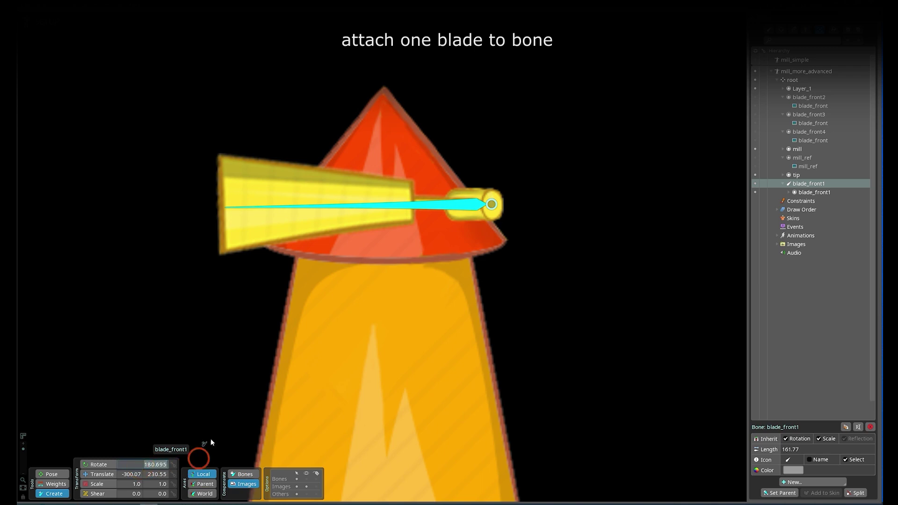
type("180")
left_click(246, 485)
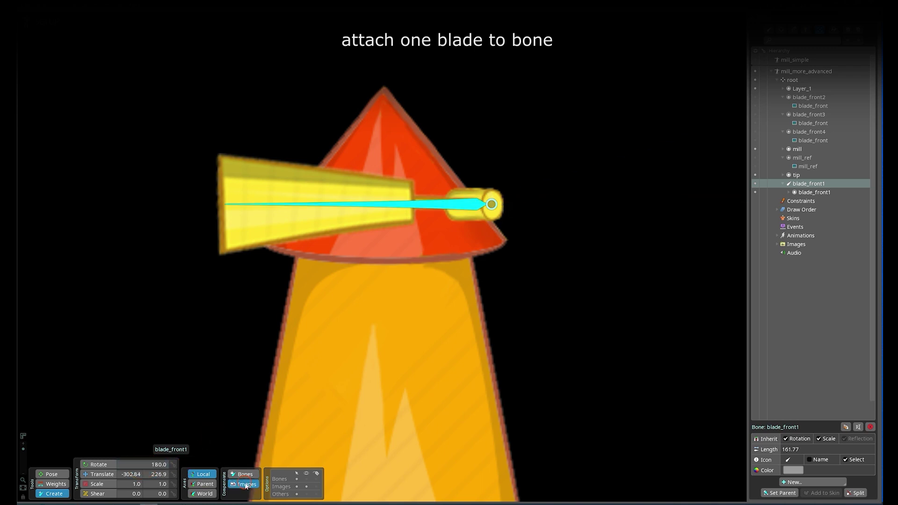
scroll(471, 237, "down", 2)
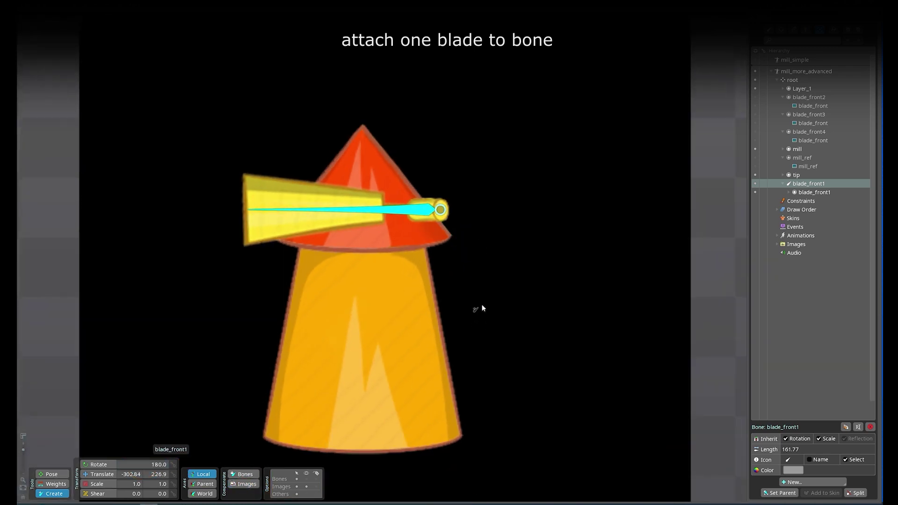
In animate mode, key the blade_front1 bone's rotation of 180 at frames 0 and 60
left_click(45, 35)
left_click_drag(185, 391, 111, 392)
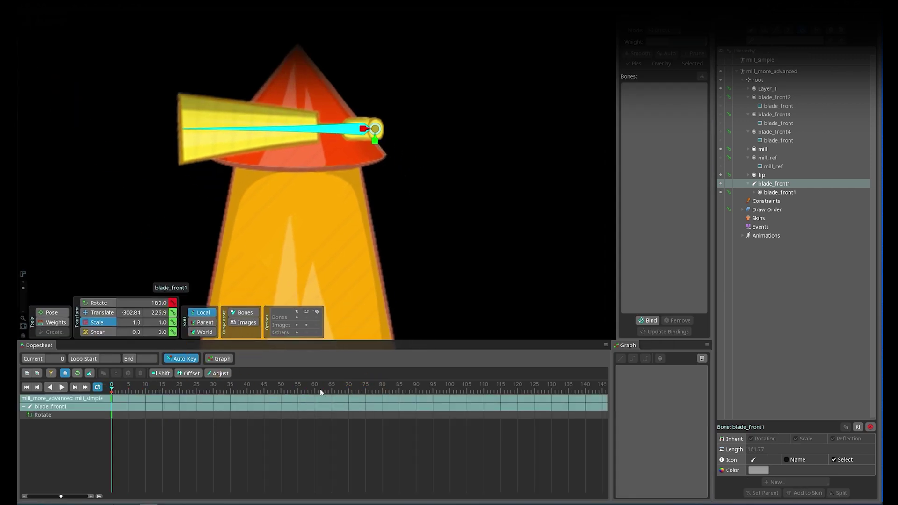
left_click(315, 402)
left_click_drag(62, 497, 68, 497)
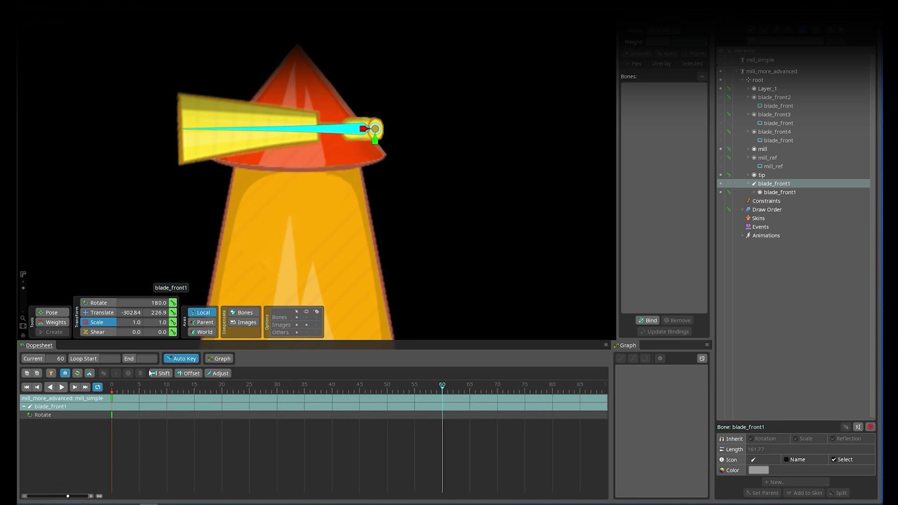
left_click(172, 304)
Key the blade_front1 bone's rotation at 60 on frame 20 and -60 on frame 40, and play the turn from frame 0
left_click(223, 398)
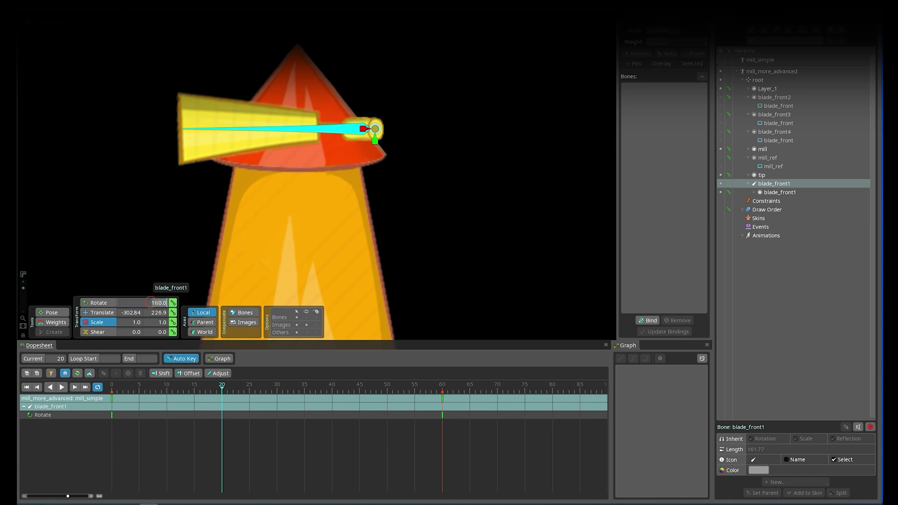
left_click(172, 304)
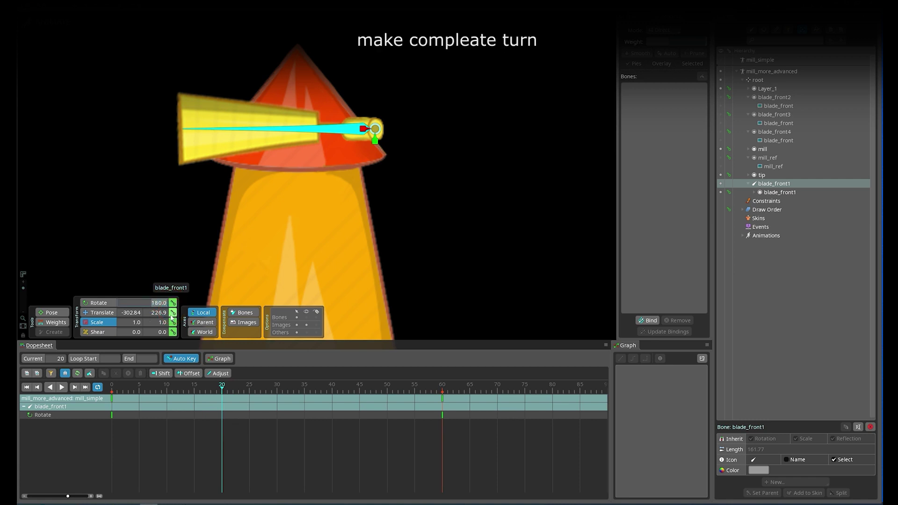
type("60")
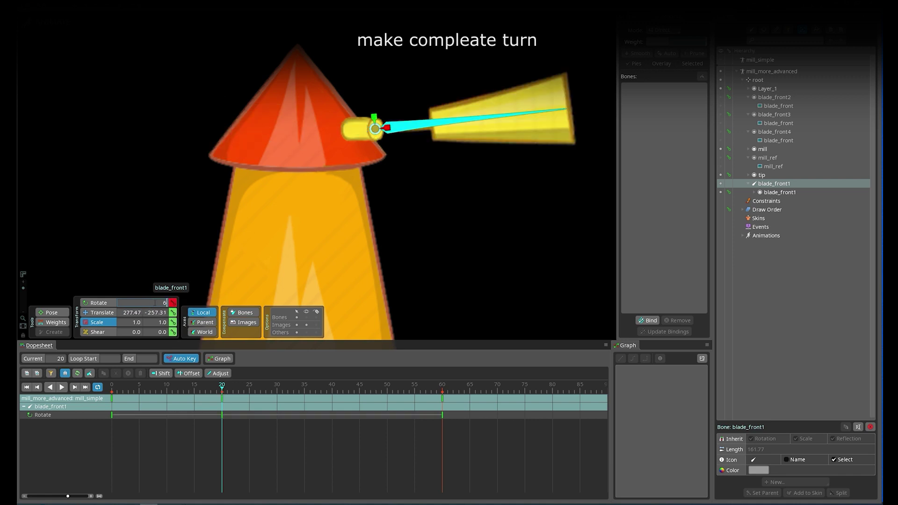
left_click(332, 388)
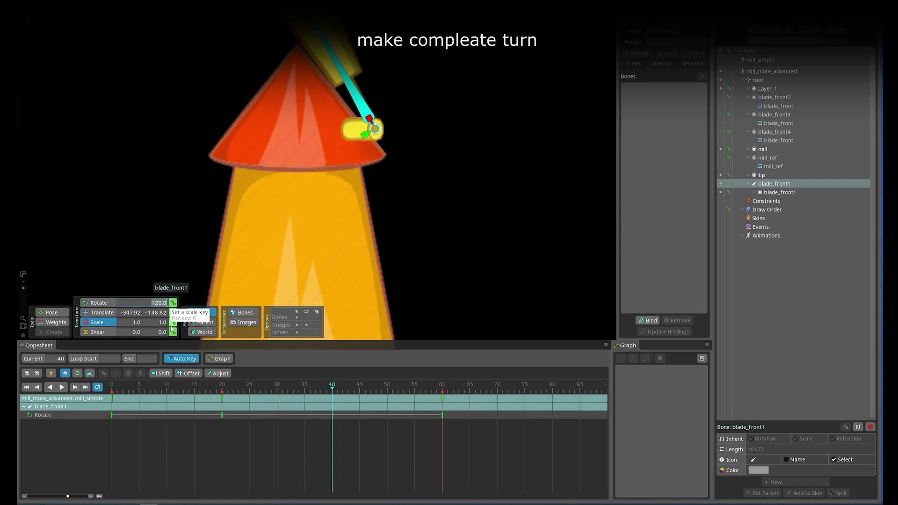
type("-60")
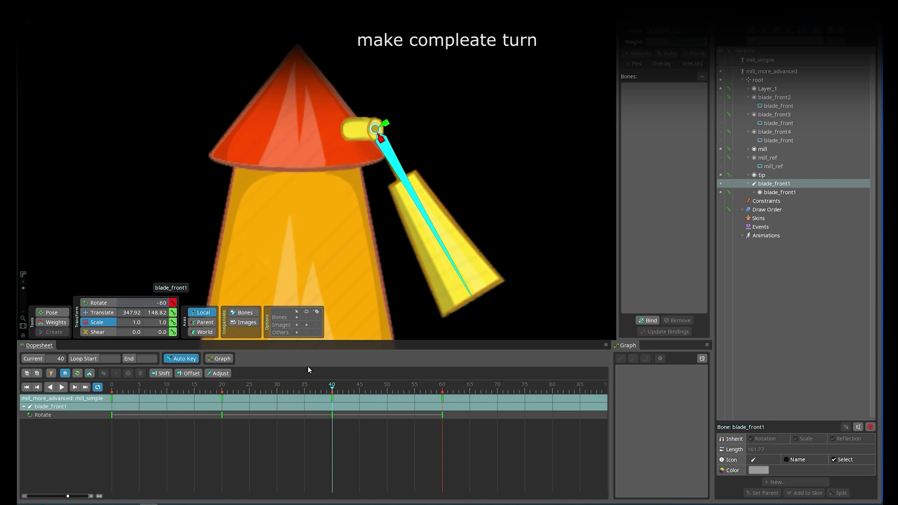
left_click_drag(333, 389, 112, 411)
key("d")
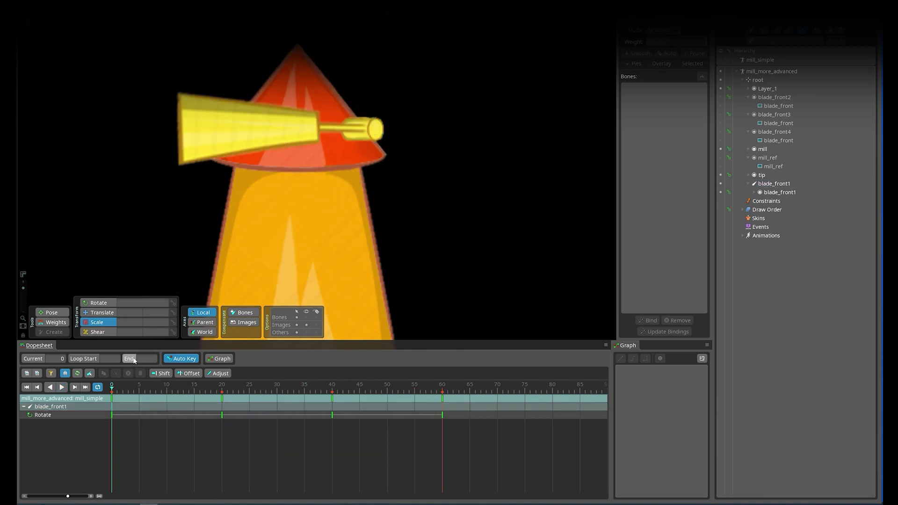
Select the blade_front1 bone and key its scale of 1.0 by 1.0 at frames 0 and 60
left_click(90, 413)
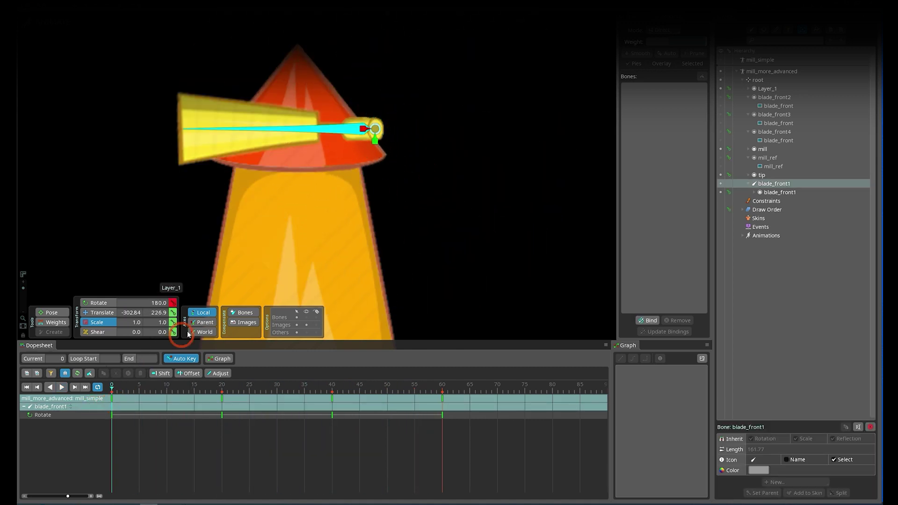
left_click(173, 322)
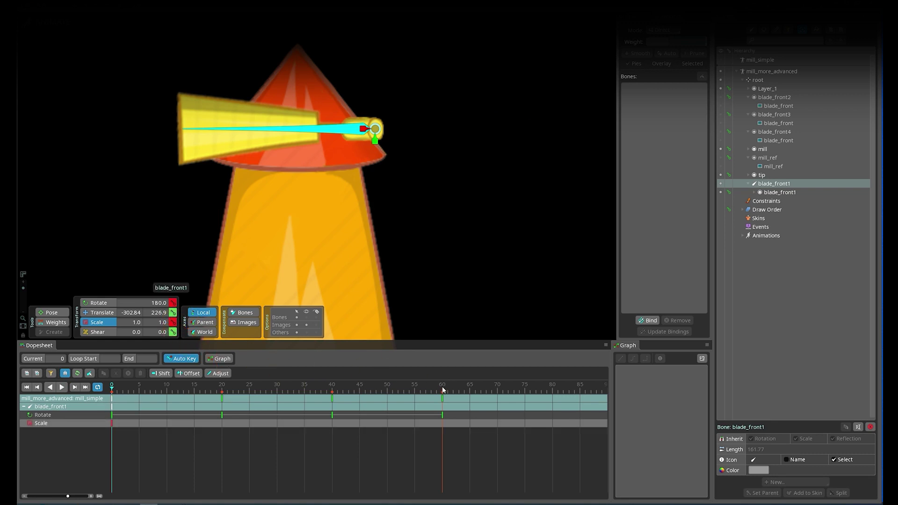
left_click(442, 388)
left_click(172, 322)
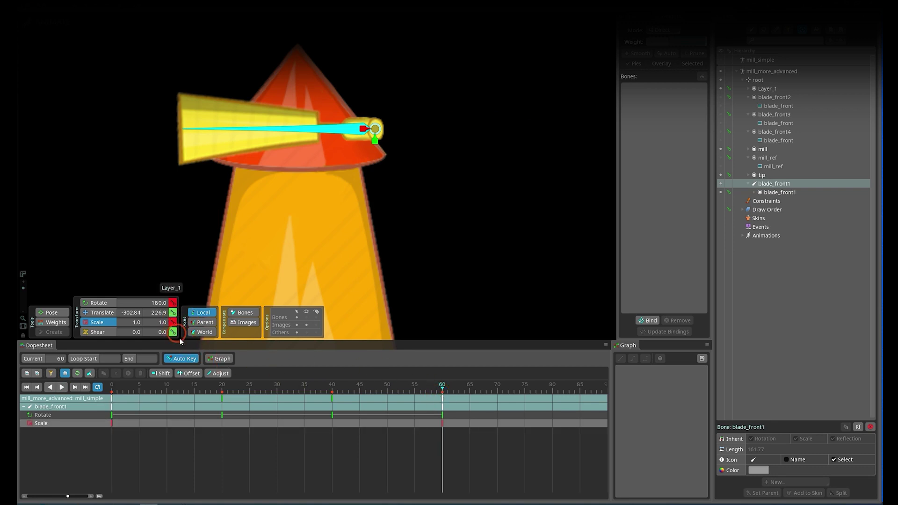
Set the blade_front1 bone's X scale to 0.5 at frame 30 and play the animation from frame 0
left_click_drag(225, 386, 277, 392)
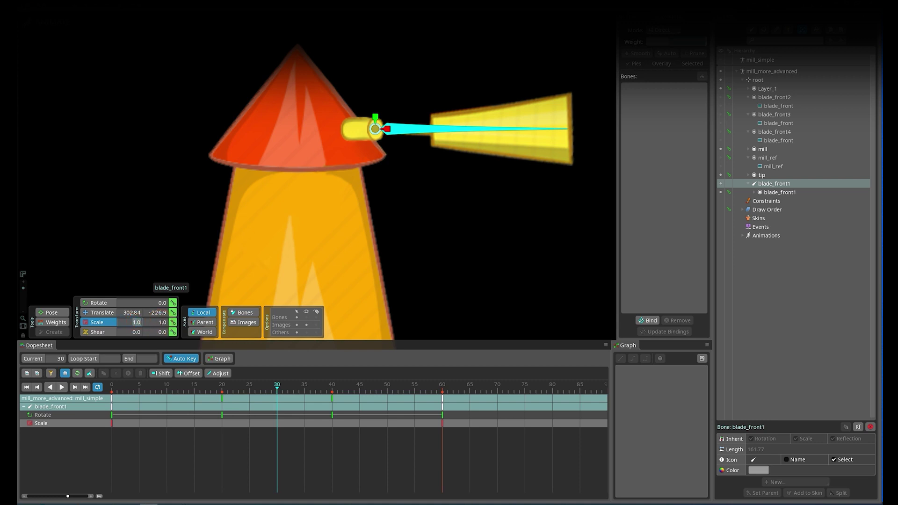
type("5")
key("Return")
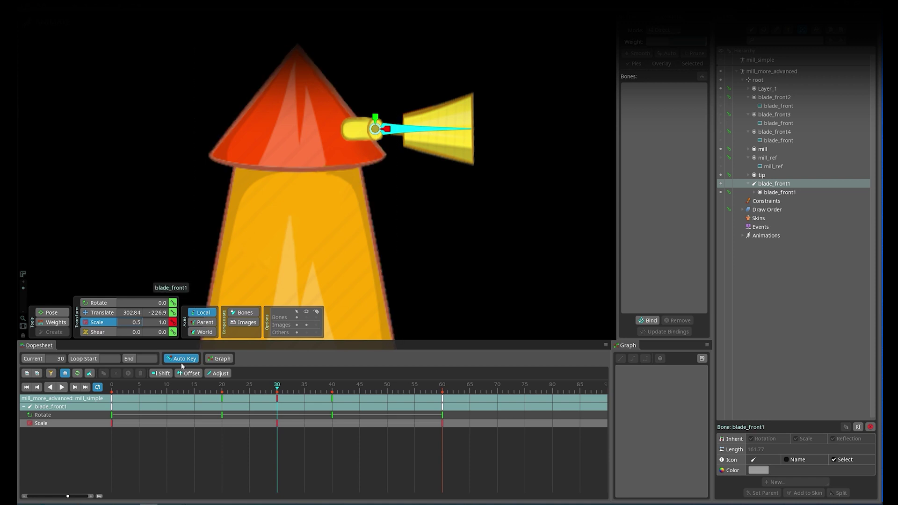
left_click_drag(193, 391, 112, 405)
key("d")
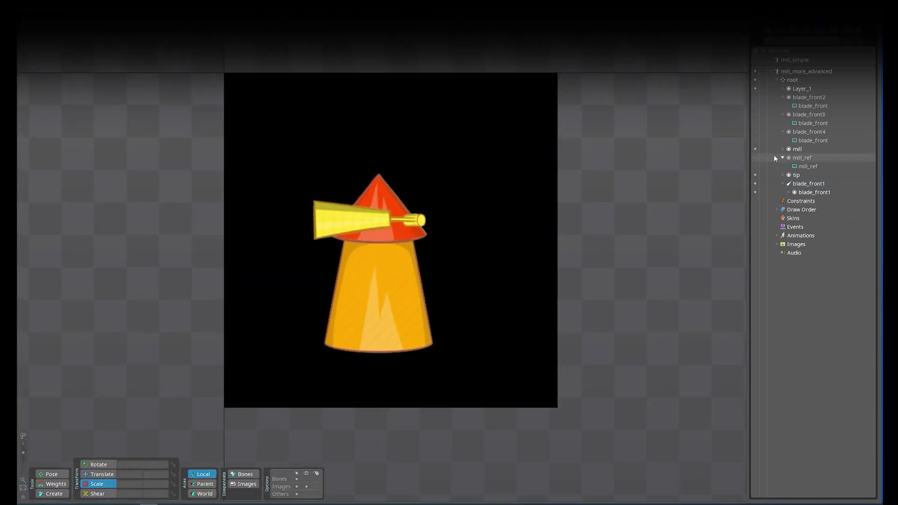
Show the mill_ref reference image from setup mode and scrub the animation to frame 30 to compare the blade with it
left_click(755, 166)
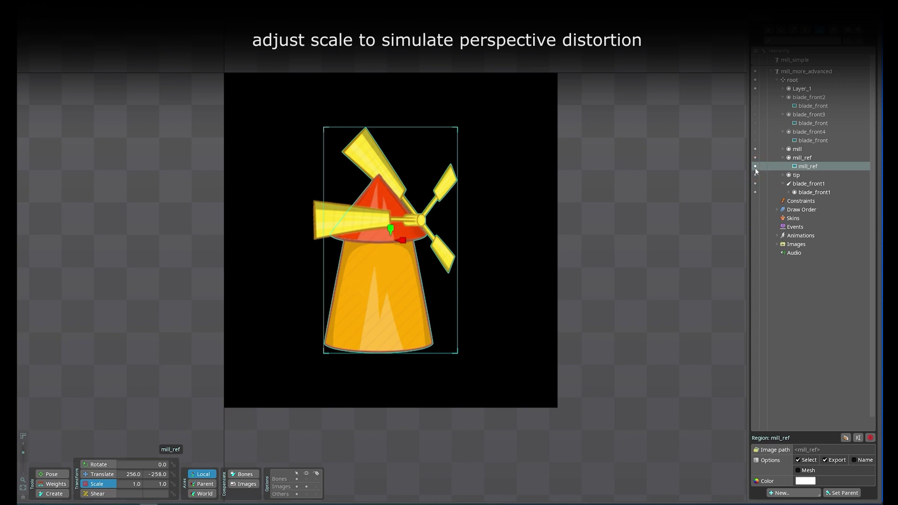
left_click(220, 295)
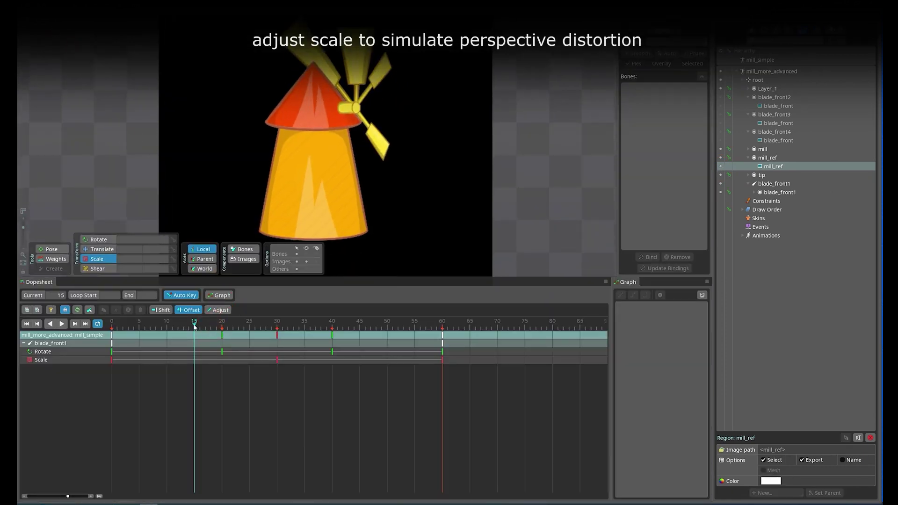
left_click_drag(194, 326, 276, 326)
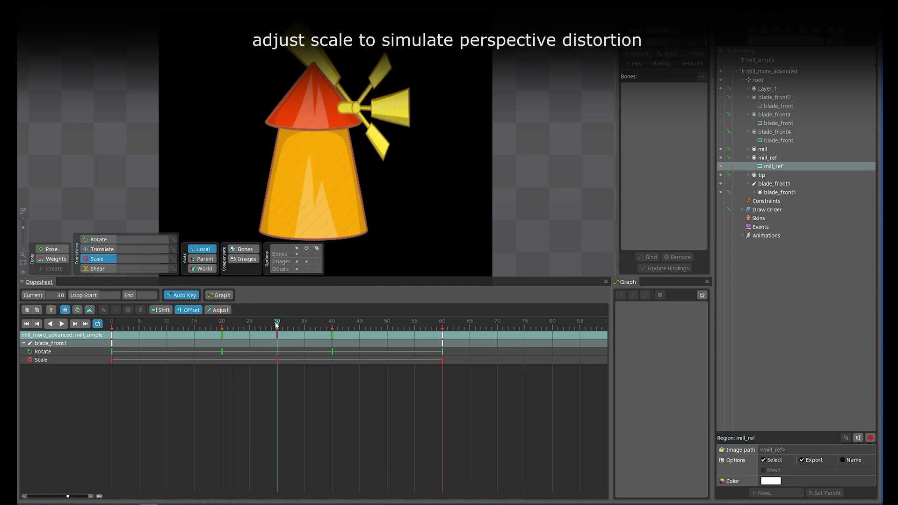
Set the blade_front1 bone's Y scale to 0.75 in its scale key at frame 30
left_click(272, 360)
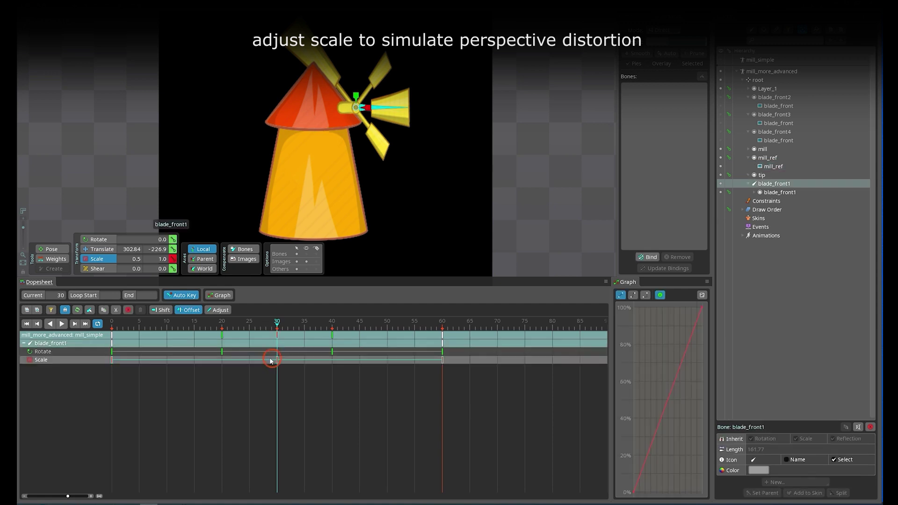
left_click_drag(163, 259, 166, 284)
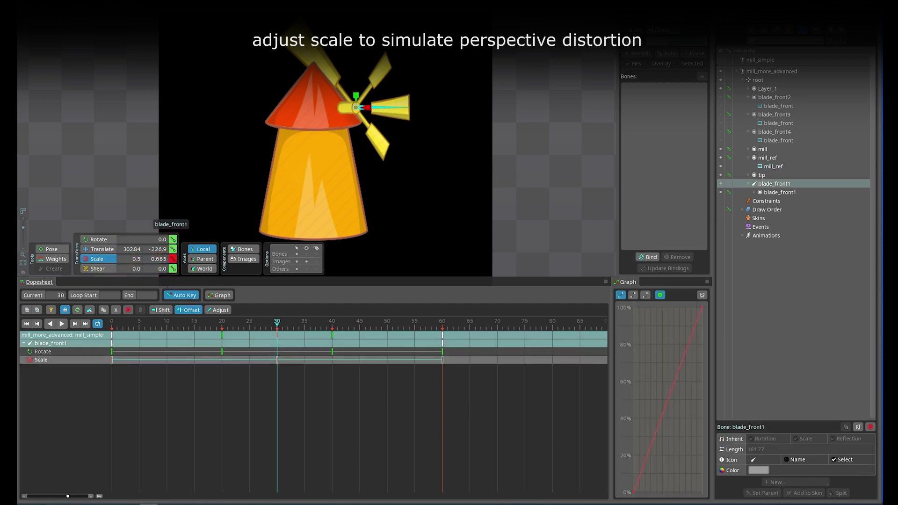
left_click(276, 322)
type("0.75")
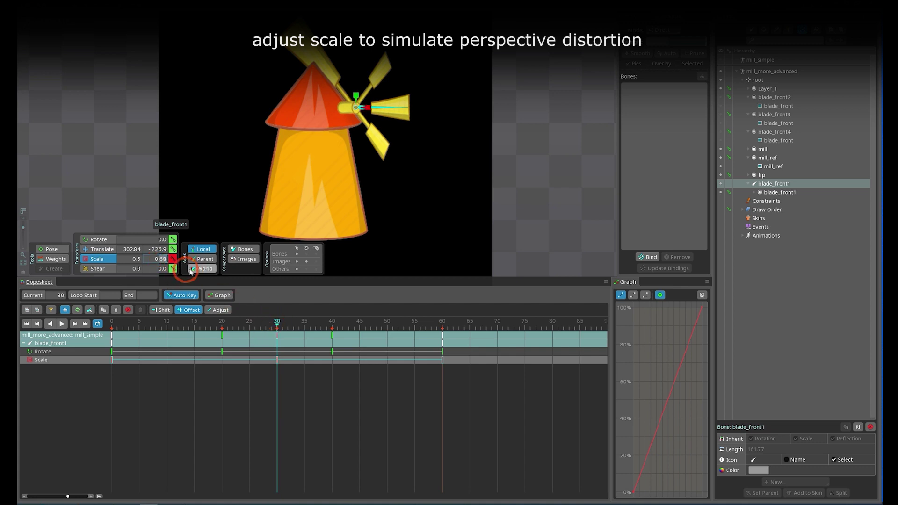
key("Return")
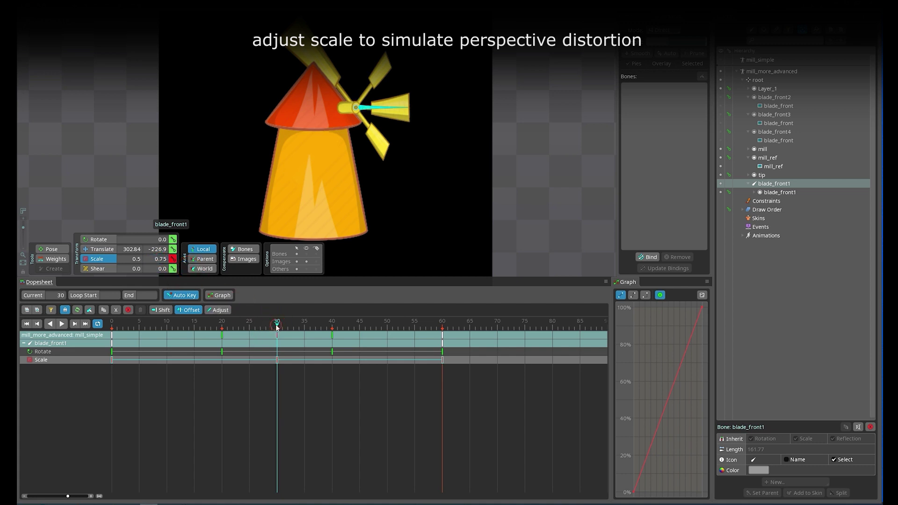
Review the blade_front1 motion from frame 0 and key the bone's scale of 0.9567 by 0.8683 at frame 8
left_click_drag(248, 323, 104, 361)
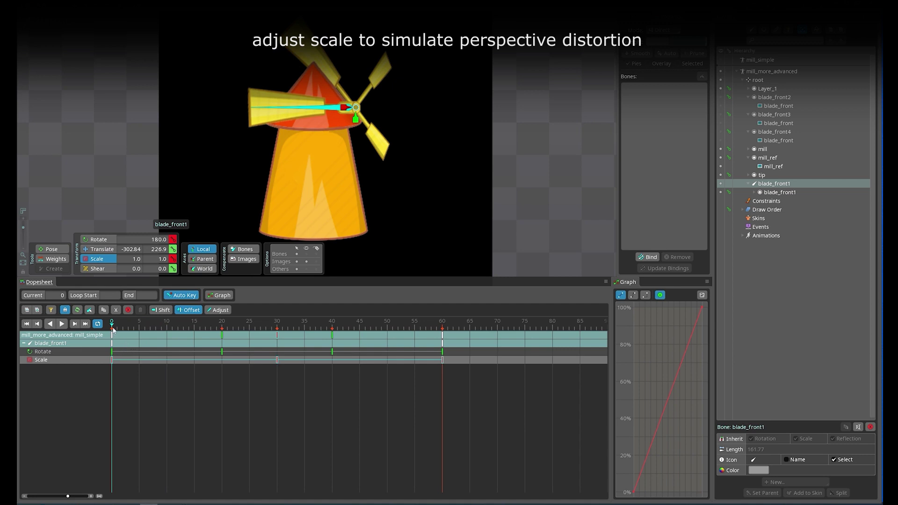
left_click_drag(112, 324, 156, 327)
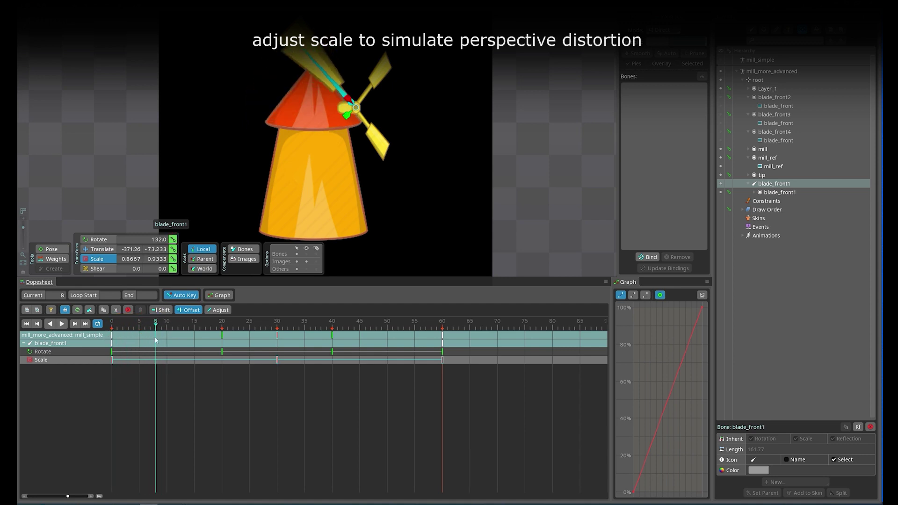
left_click_drag(156, 258, 135, 249)
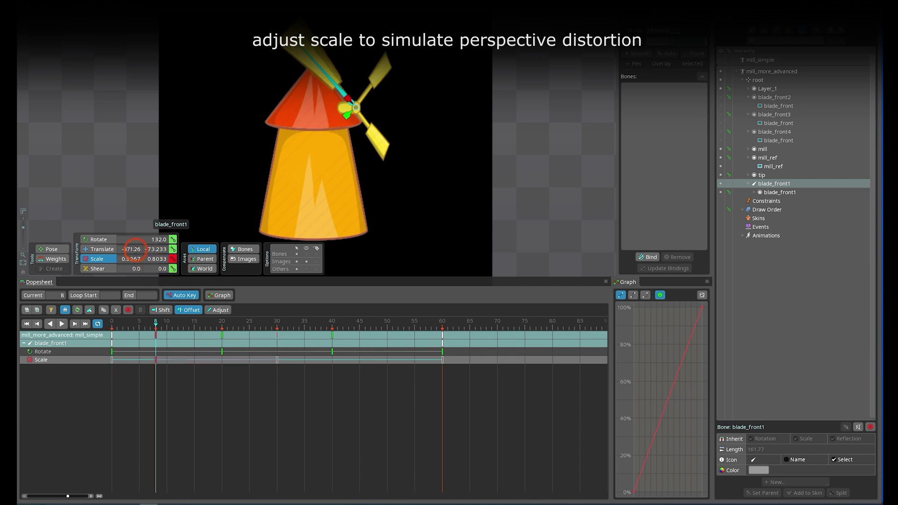
left_click(157, 259)
Hide the mill image in setup mode to uncover the reference blade behind it, and return to the animation at frame 8
left_click(682, 124)
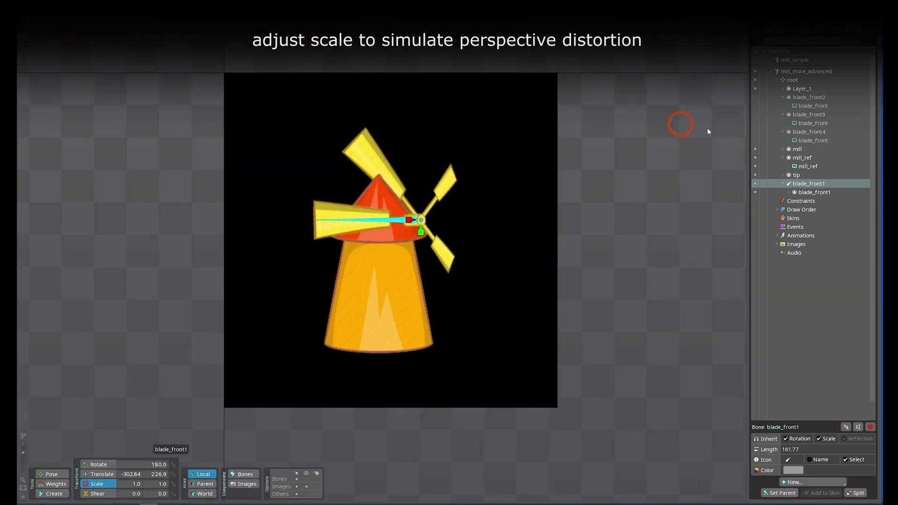
left_click(754, 156)
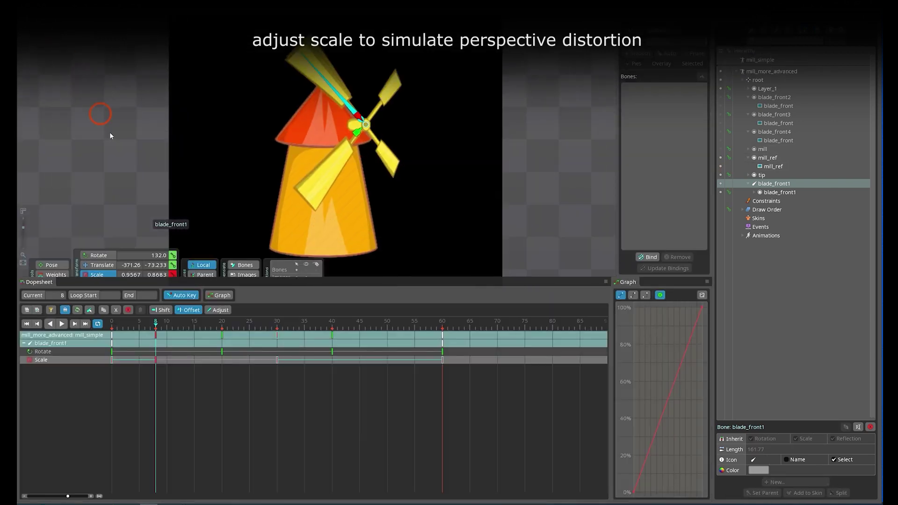
left_click(189, 331)
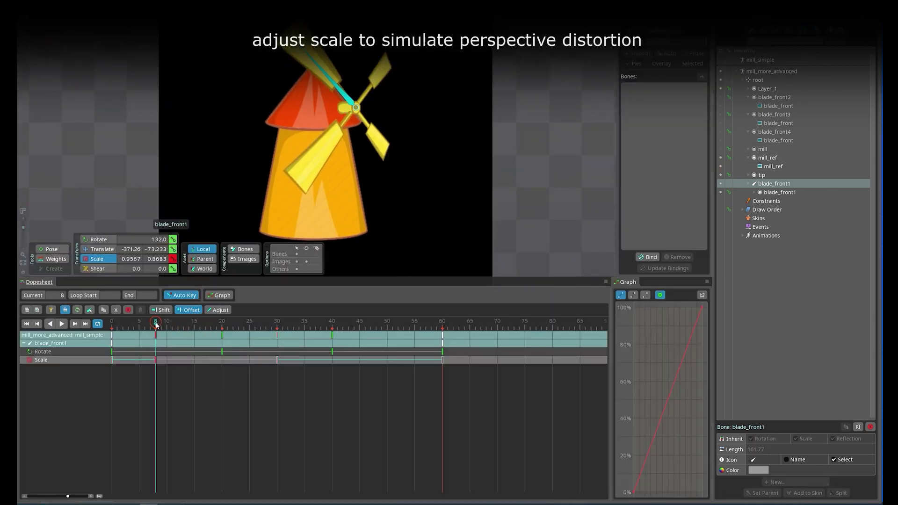
Key the blade_front1 bone's scale of 0.5866 by 0.5484 at frame 21, and move that key to frame 20 with Offset disabled
left_click_drag(156, 327, 231, 322)
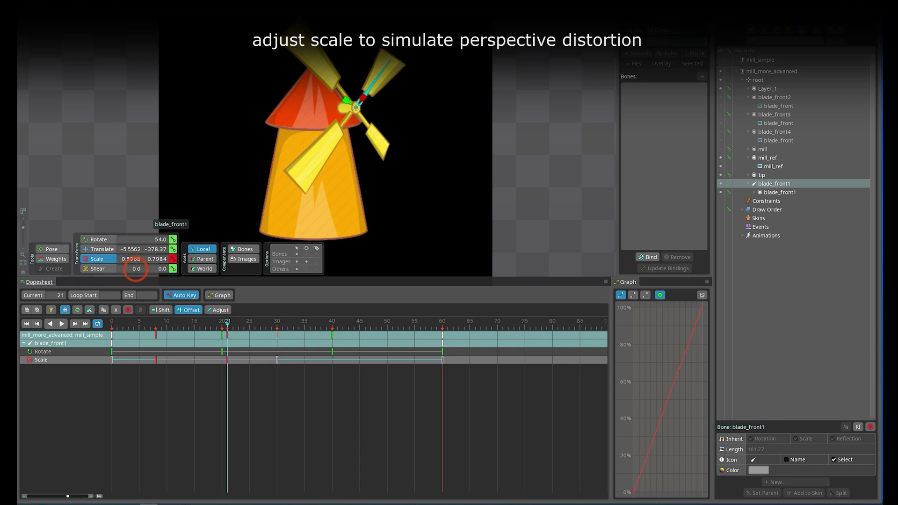
left_click_drag(132, 259, 152, 283)
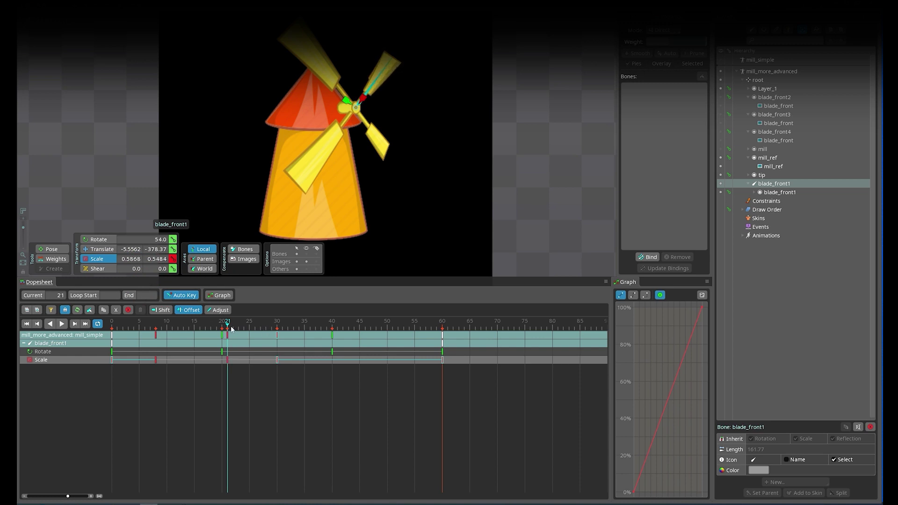
left_click_drag(229, 327, 332, 337)
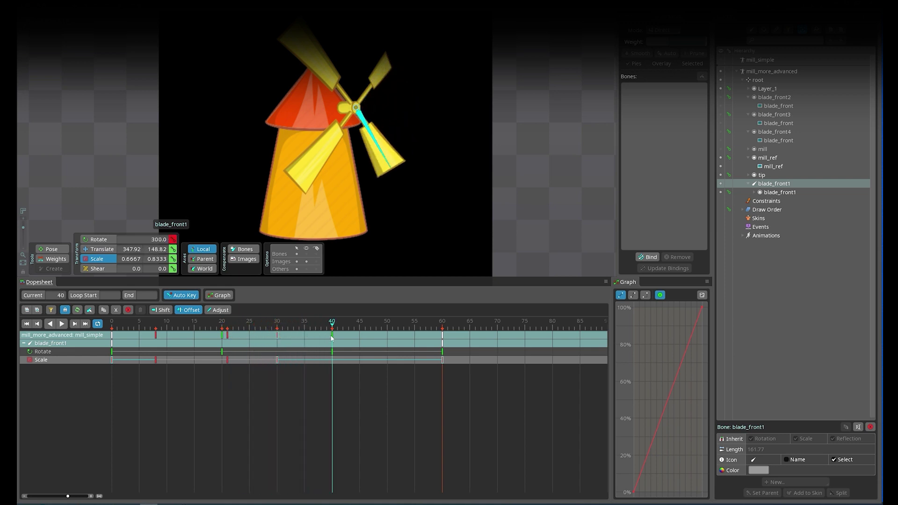
mouse_move(227, 363)
left_mouse_down()
mouse_move(226, 338)
mouse_move(223, 362)
left_mouse_up()
key("ctrl+z")
left_click(186, 313)
left_click(232, 363)
left_click(222, 324)
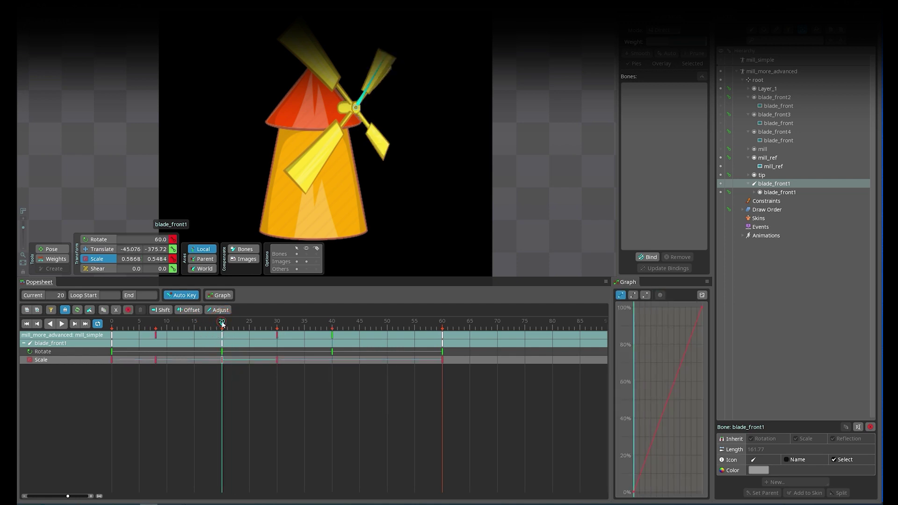
Copy the blade_front1 scale key from frame 20 and paste it at frame 40
left_click_drag(223, 323, 332, 342)
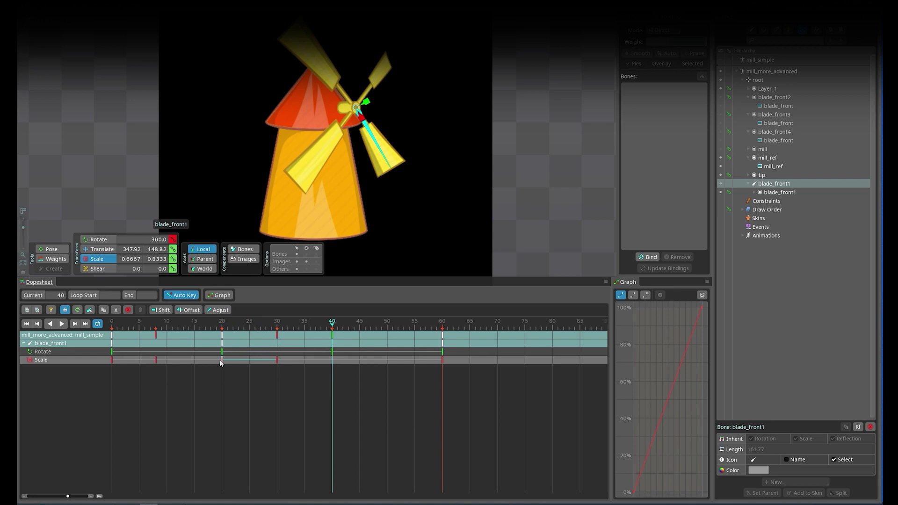
left_click(222, 361)
key("ctrl+c")
left_click(328, 322)
key("ctrl+v")
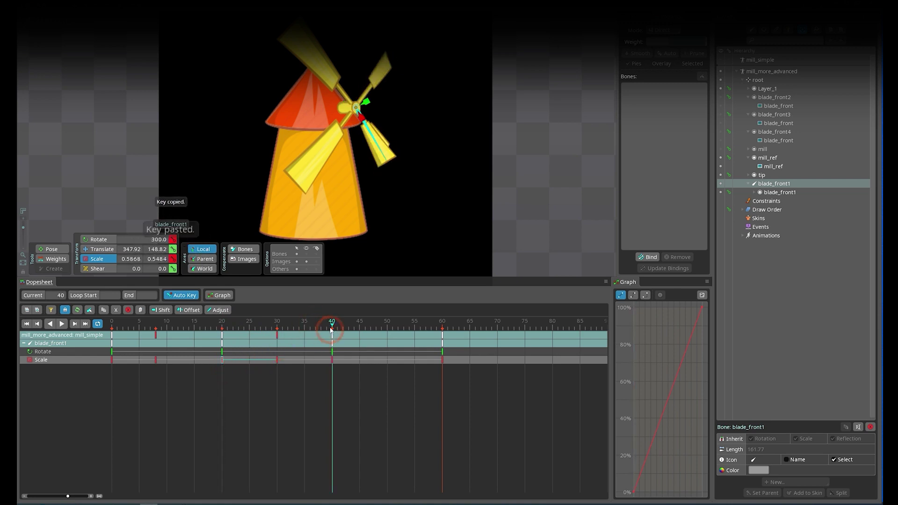
Delete the blade_front1 scale key at frame 30 and key a new scale of 0.4518 by 0.5484 there
left_click_drag(331, 329, 277, 347)
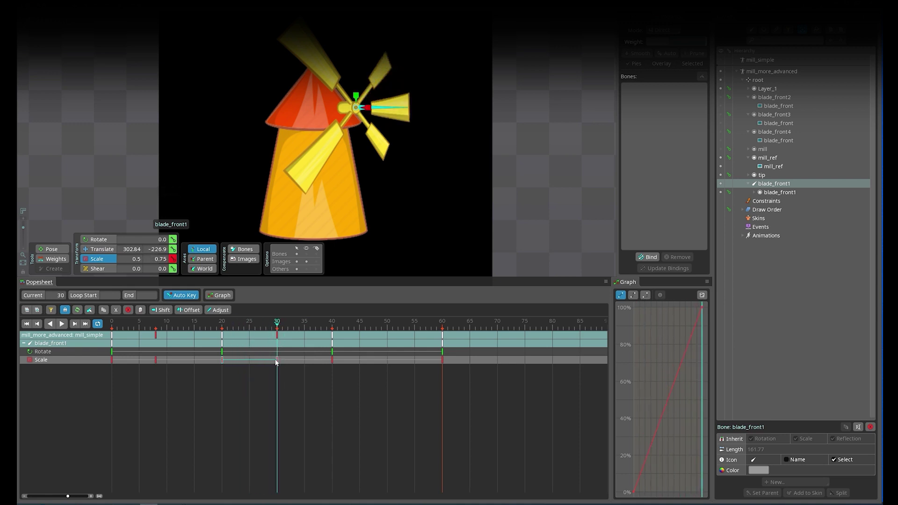
left_click(276, 359)
key("Delete")
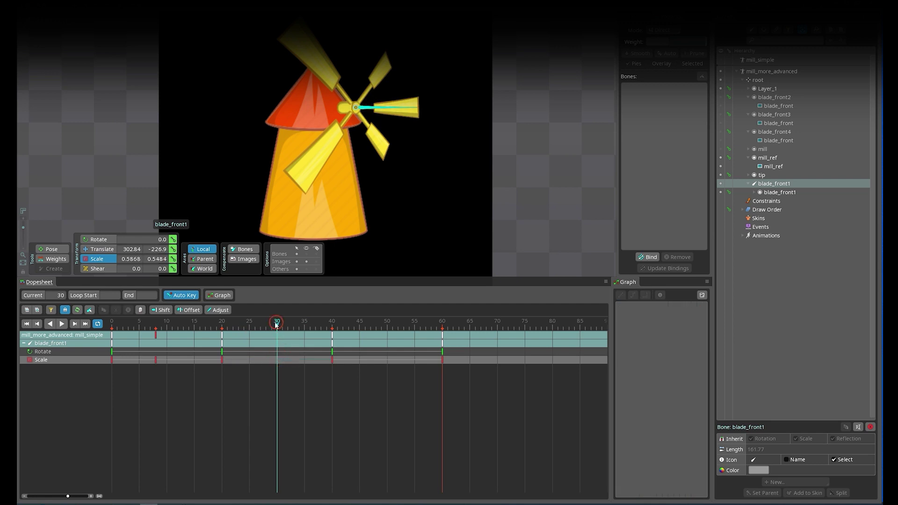
mouse_move(276, 325)
left_mouse_down()
mouse_move(221, 332)
mouse_move(276, 335)
left_mouse_up()
left_click_drag(131, 258, 133, 276)
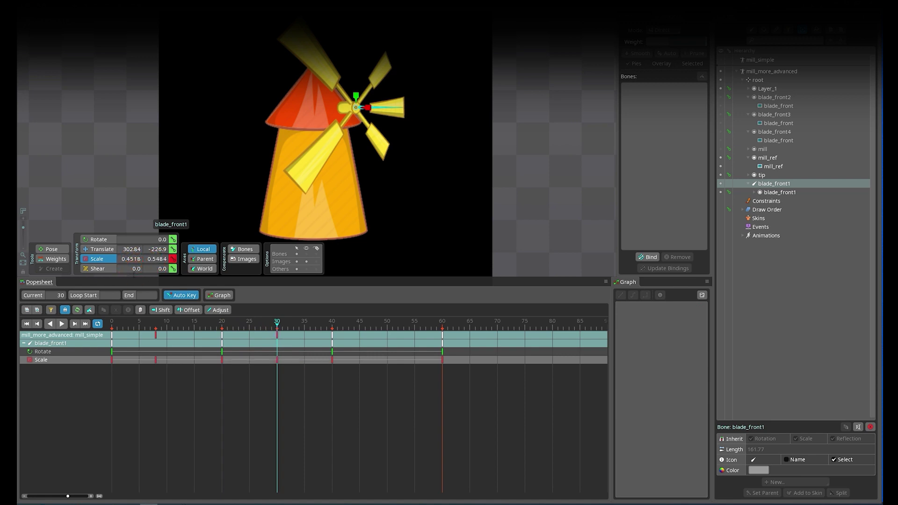
Copy the blade_front1 scale key from frame 8, paste it at frame 51 and play the animation
left_click_drag(280, 324, 393, 337)
left_click(155, 359)
key("ctrl+c")
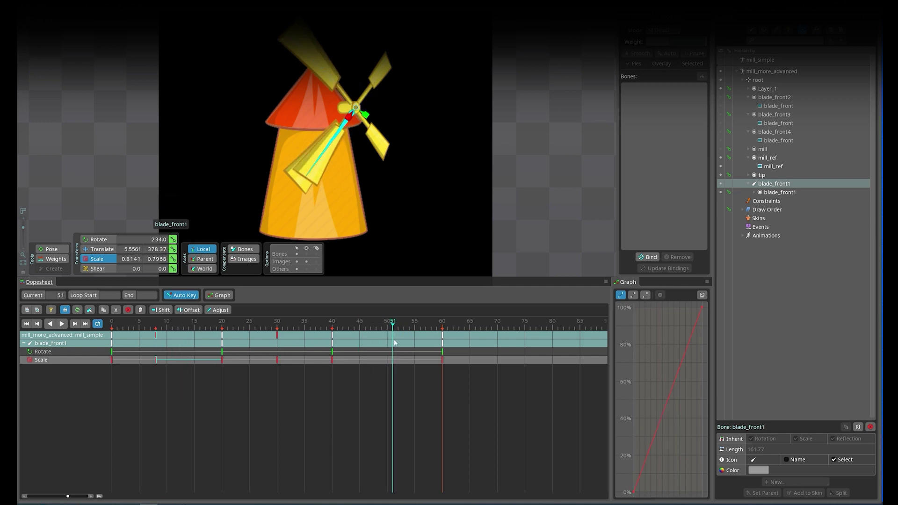
key("ctrl+v")
key("space")
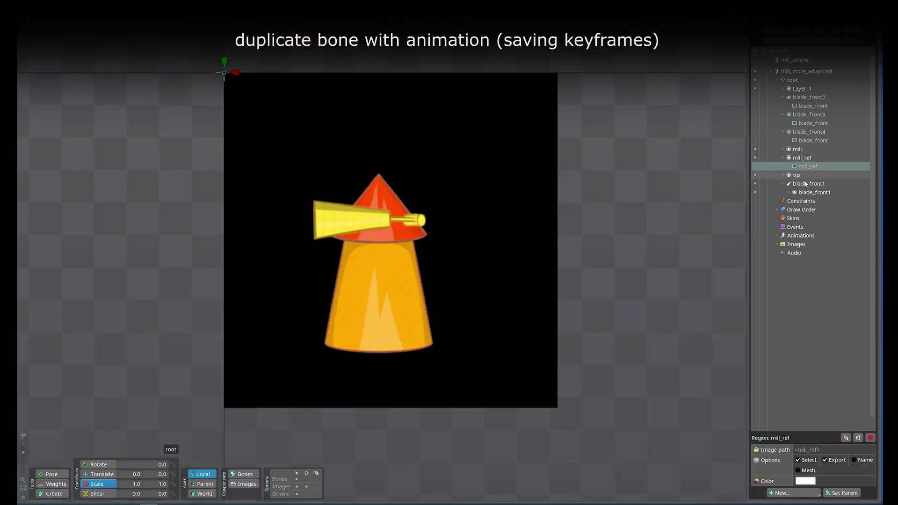
Duplicate the blade_front1 bone three times in setup mode, including its animation keys each time
left_click(811, 196)
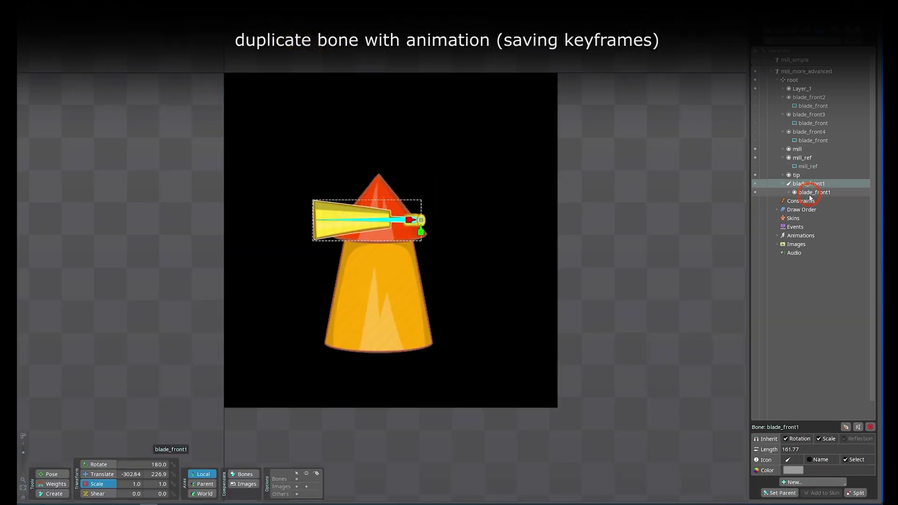
key("ctrl+d")
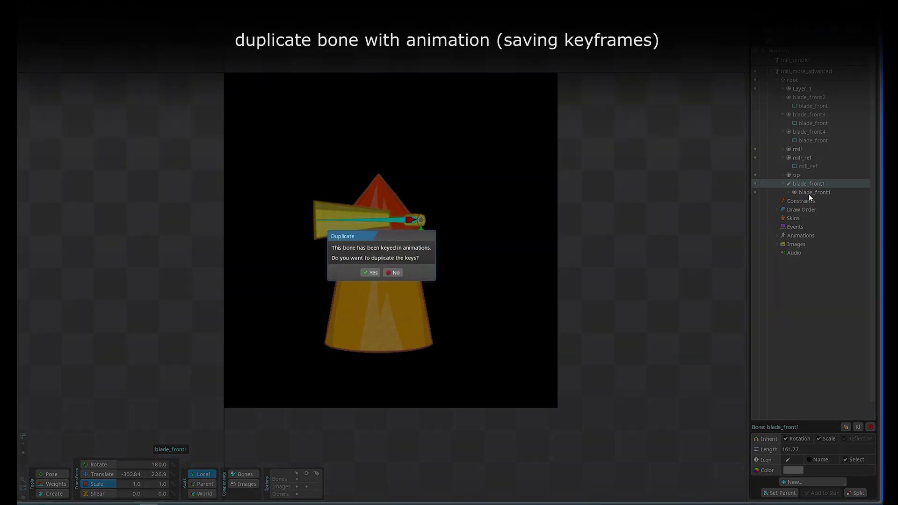
left_click(370, 273)
key("ctrl+d")
left_click(371, 273)
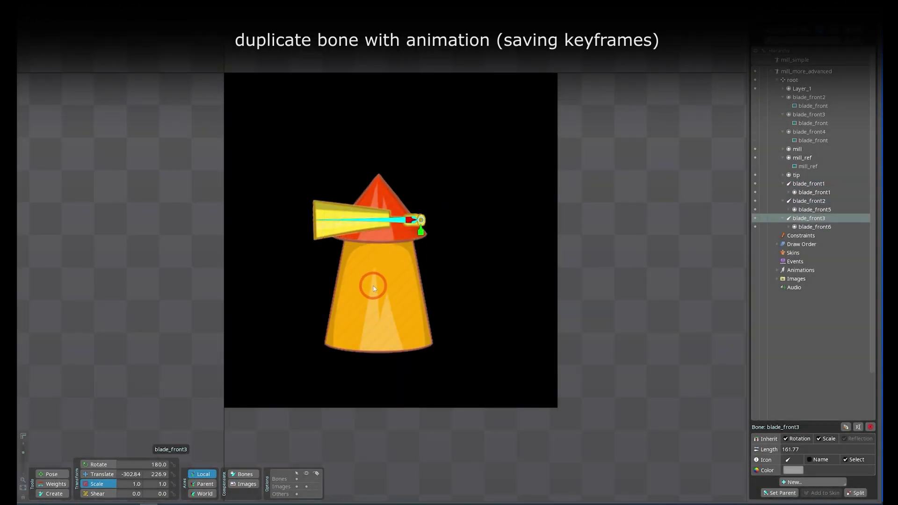
key("ctrl+d")
left_click(370, 272)
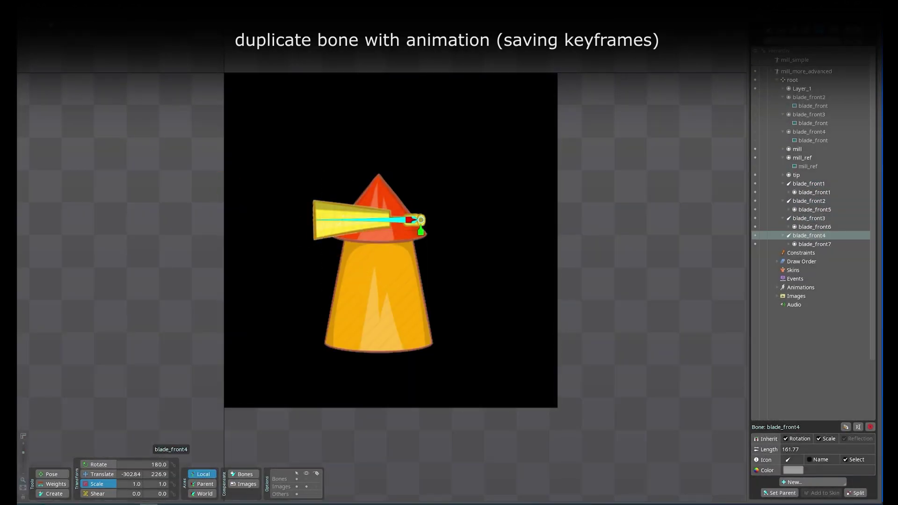
Enable Offset in the animation, shift the blade_front2 bone's rotate and scale keys by 15 frames, and preview the playback
left_click(250, 338)
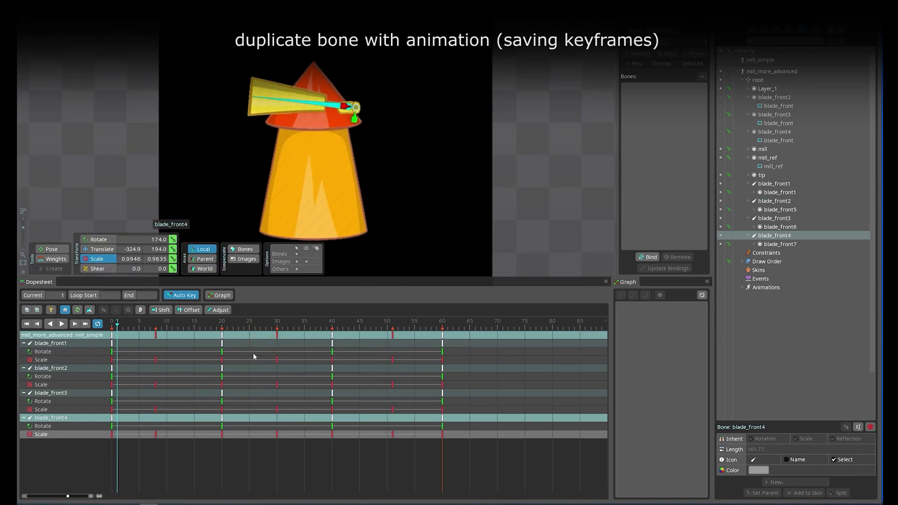
left_click_drag(281, 326, 117, 355)
left_click(111, 369)
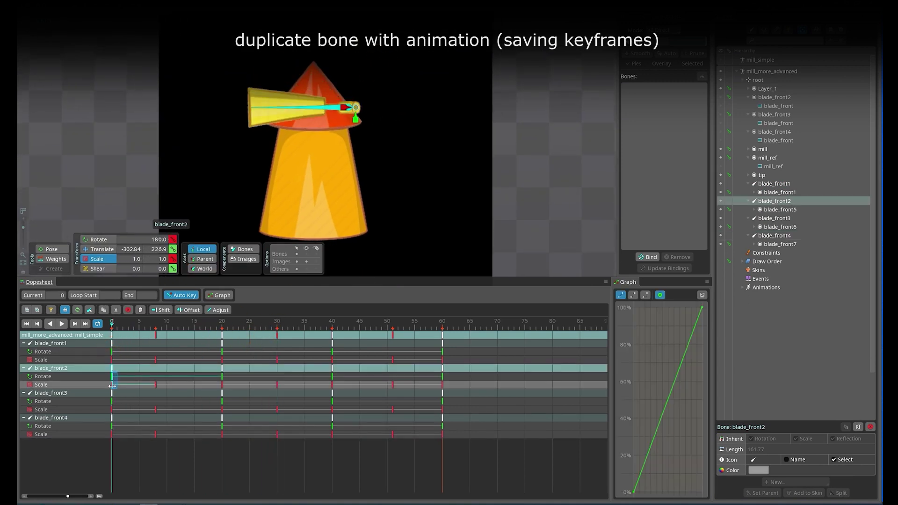
left_click(191, 310)
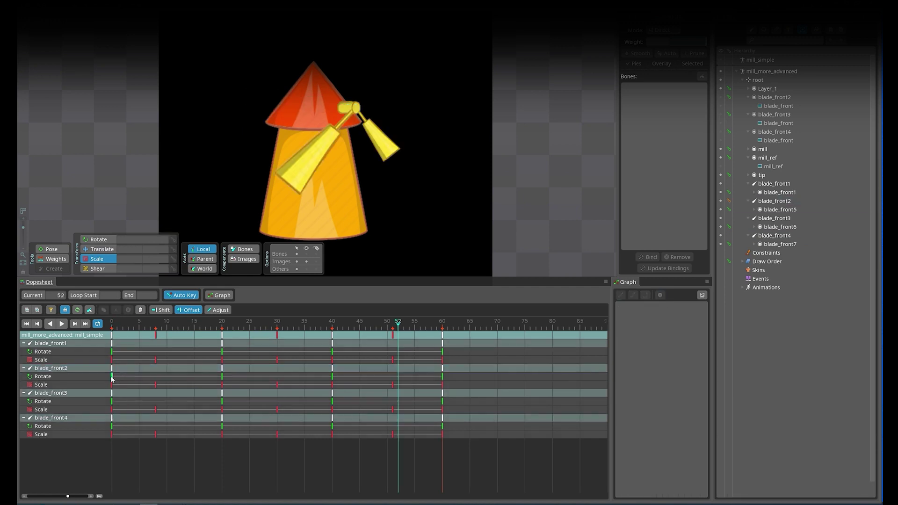
left_click(112, 376)
left_click_drag(112, 377, 194, 378)
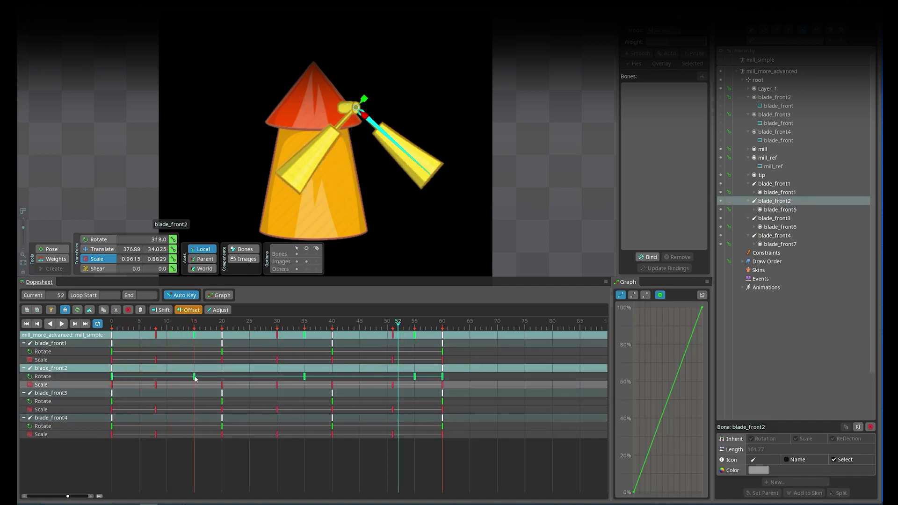
left_click(112, 385)
left_click_drag(112, 384, 194, 387)
key("space")
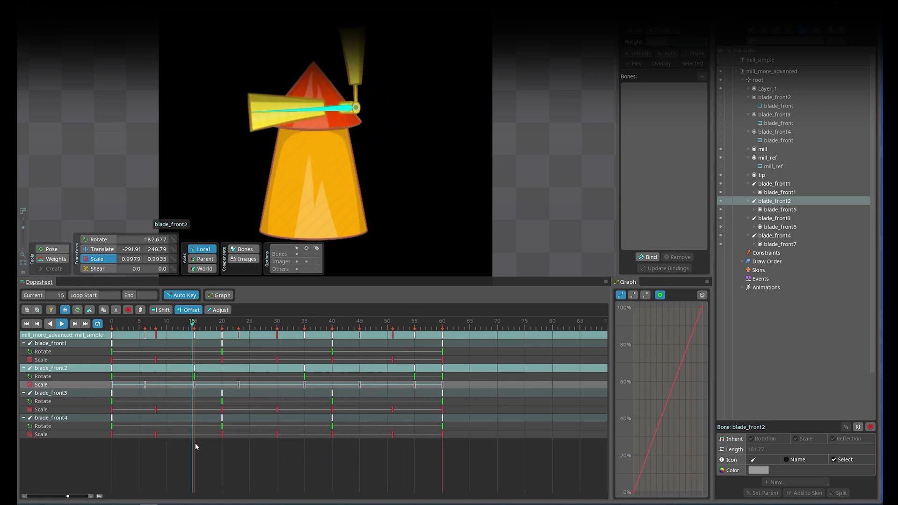
key("space")
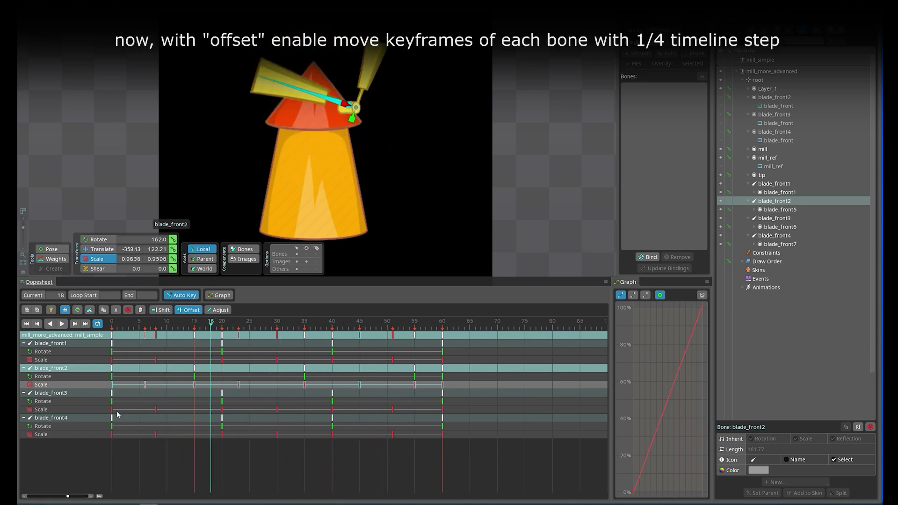
Offset the rotate and scale keys of blade_front3 by 30 frames and those of blade_front4 by 45 frames
left_click_drag(112, 401, 275, 406)
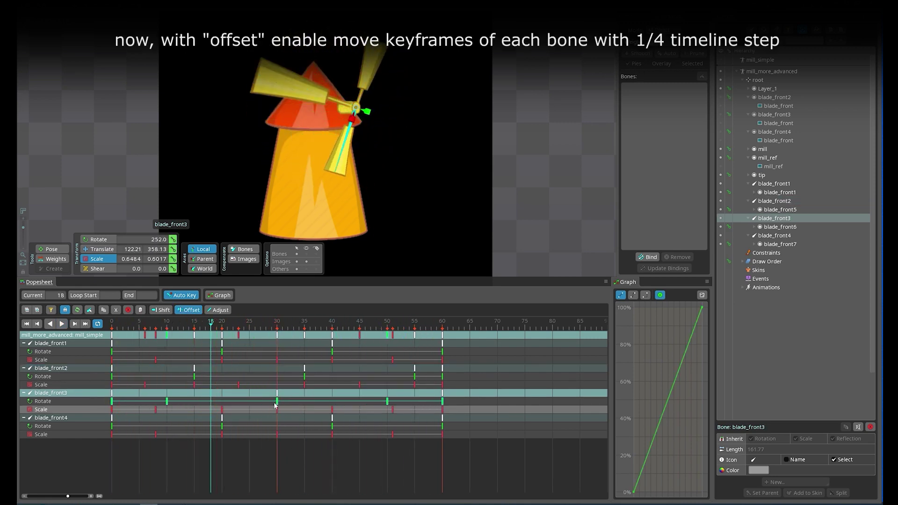
left_click_drag(113, 410, 278, 420)
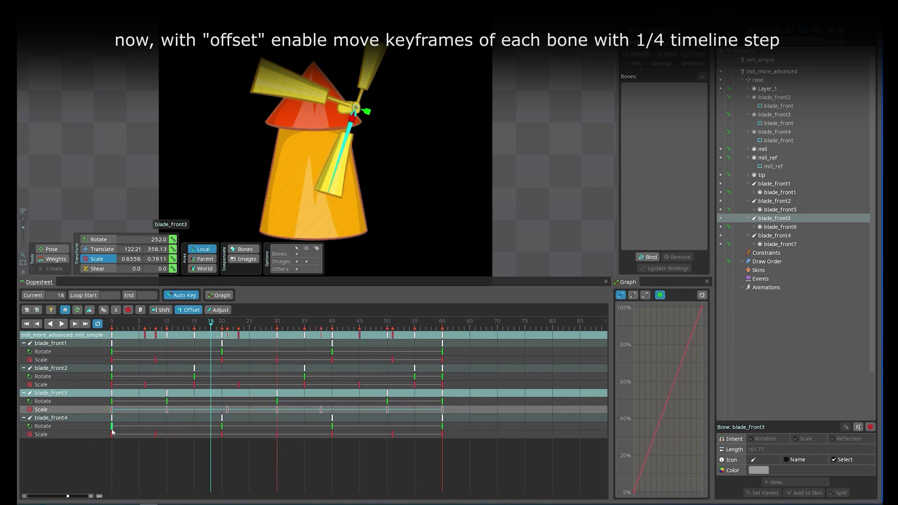
left_click_drag(112, 431, 338, 421)
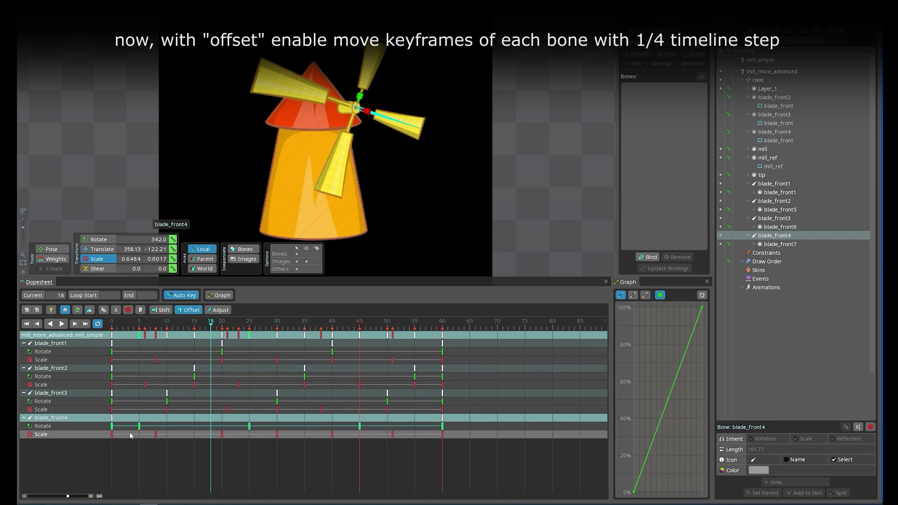
left_click_drag(113, 434, 359, 449)
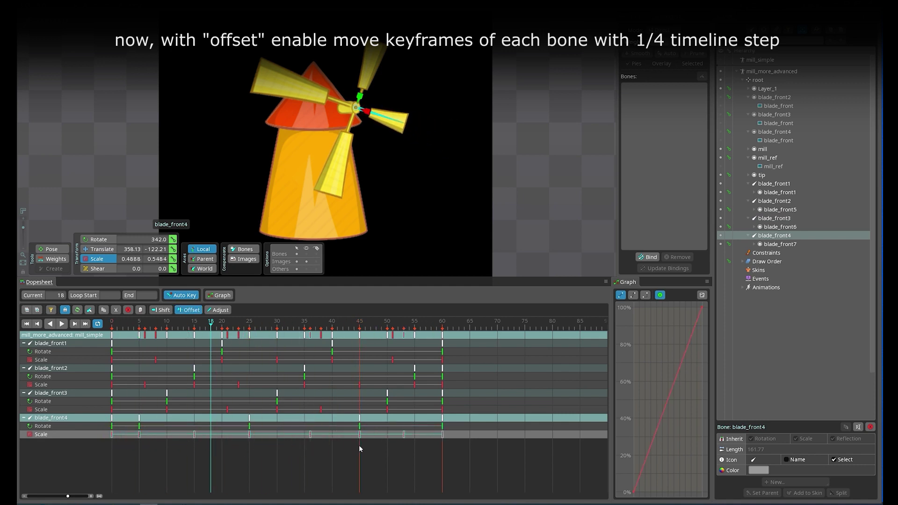
Deselect the bones and play the animation to examine the perspective of all four turning blades on the whole windmill
key("d")
key("space")
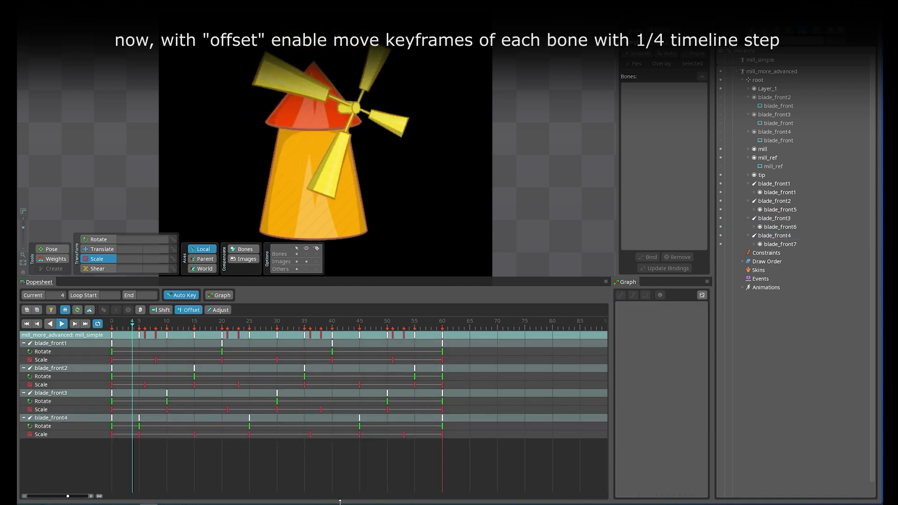
scroll(455, 186, "down", 3)
left_click_drag(455, 187, 514, 234)
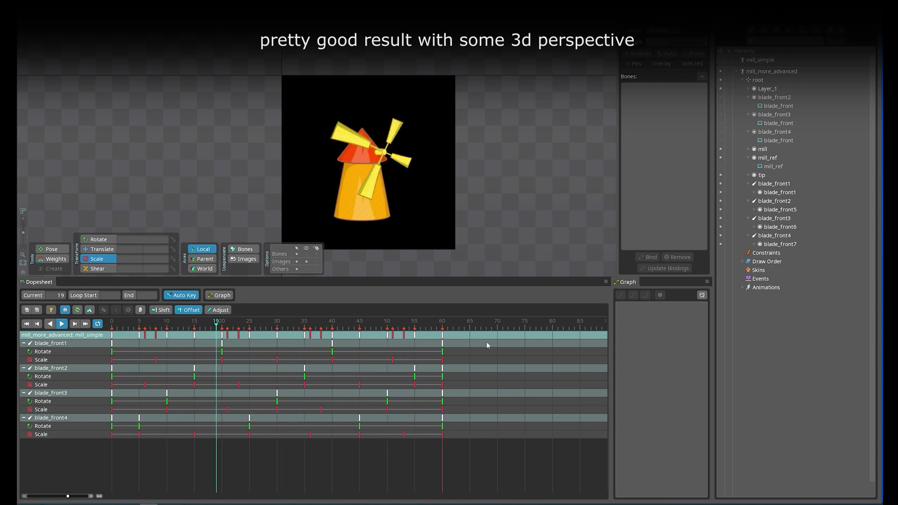
left_click_drag(488, 238, 490, 202)
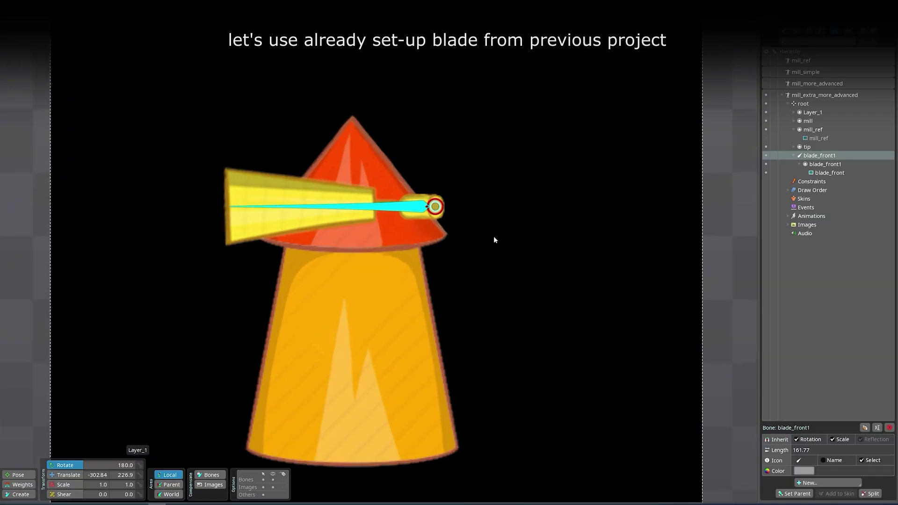
Add two child bones to the blade_front1 bone of the mill_extra_more_advanced skeleton
scroll(493, 236, "up", 3)
left_click_drag(459, 235, 533, 243)
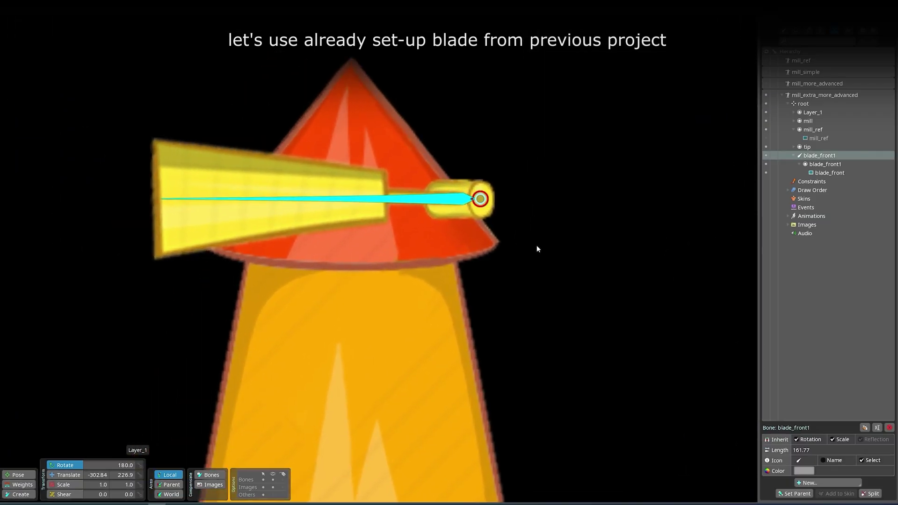
left_click(828, 483)
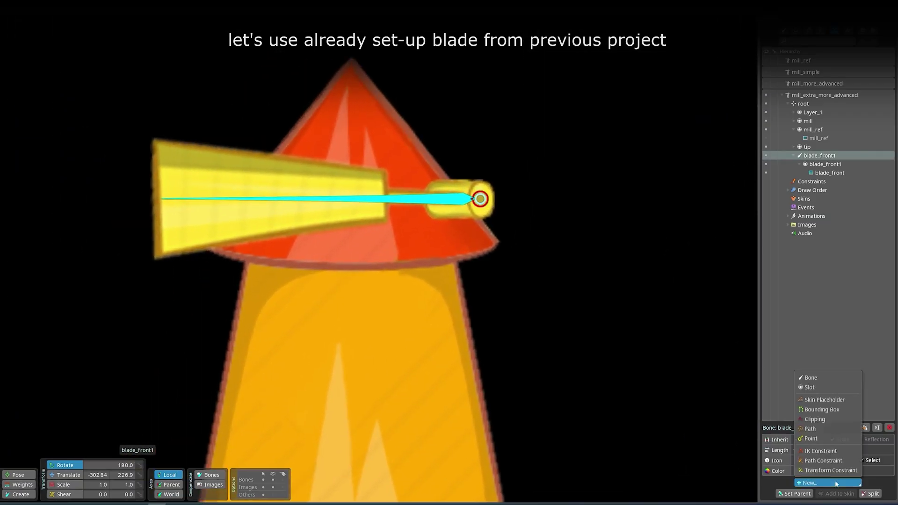
left_click(833, 394)
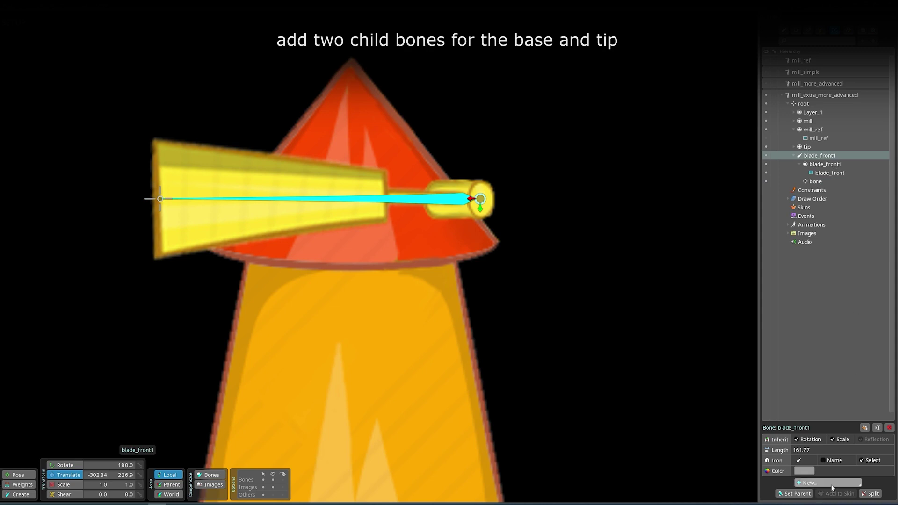
left_click(828, 483)
left_click(835, 387)
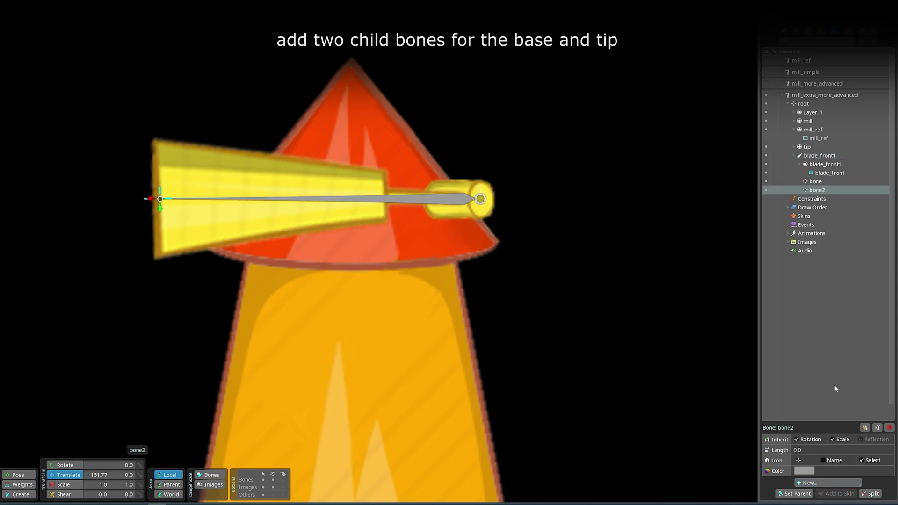
Move the first child bone along the blade to its base, at about X 11, and rename it blade_bot
left_click(816, 181)
left_click_drag(151, 198, 452, 196)
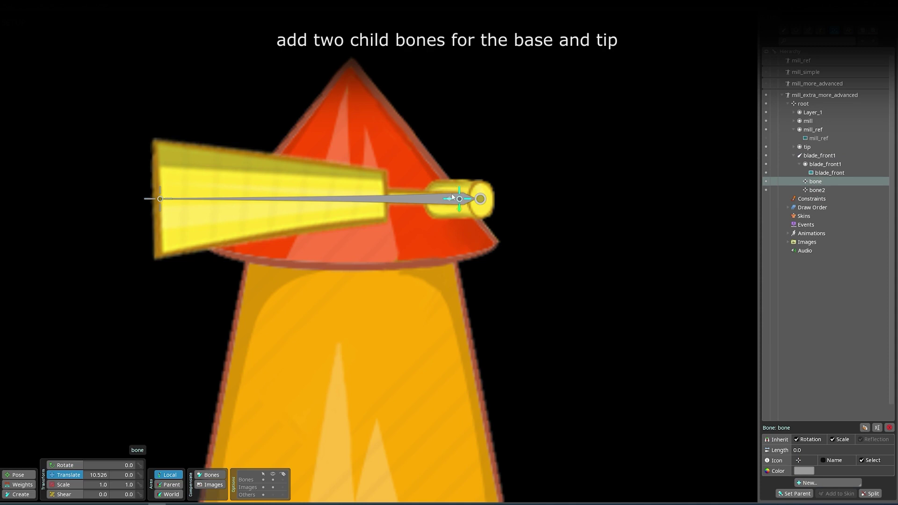
left_click(817, 182)
type("blade")
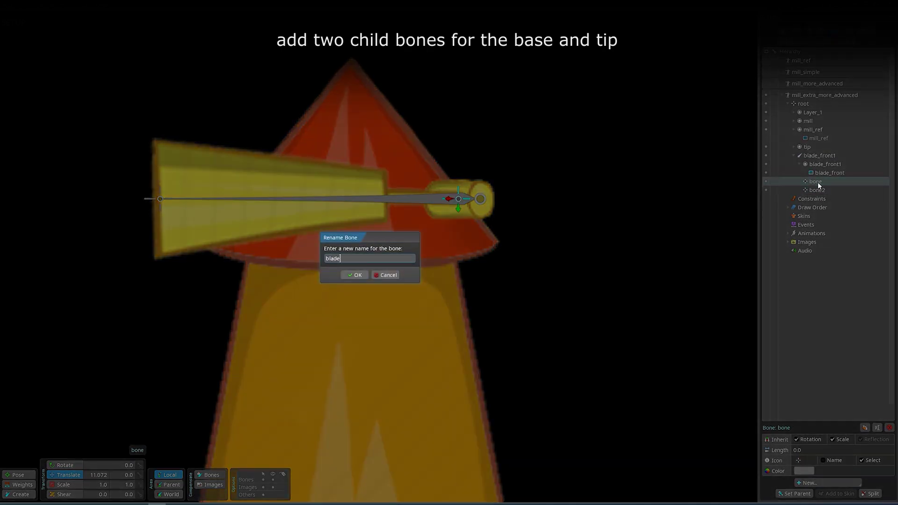
type("_")
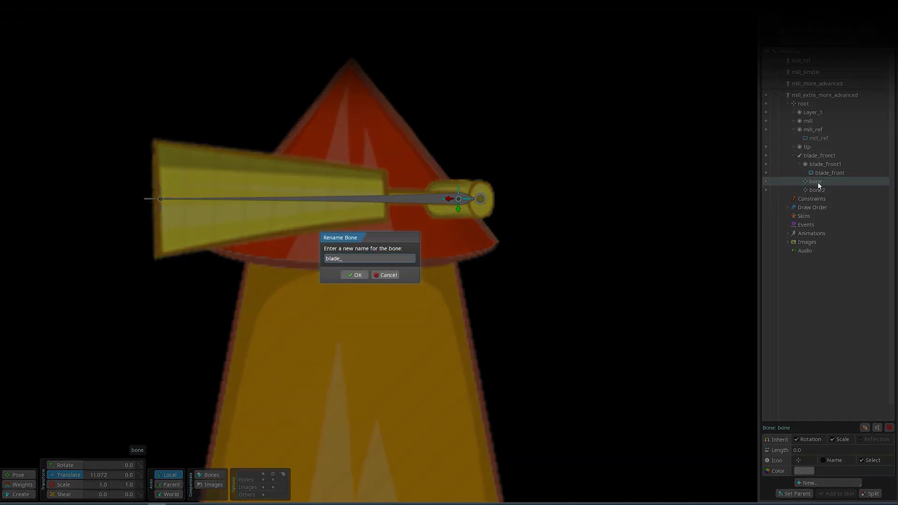
type("bot")
left_click(357, 275)
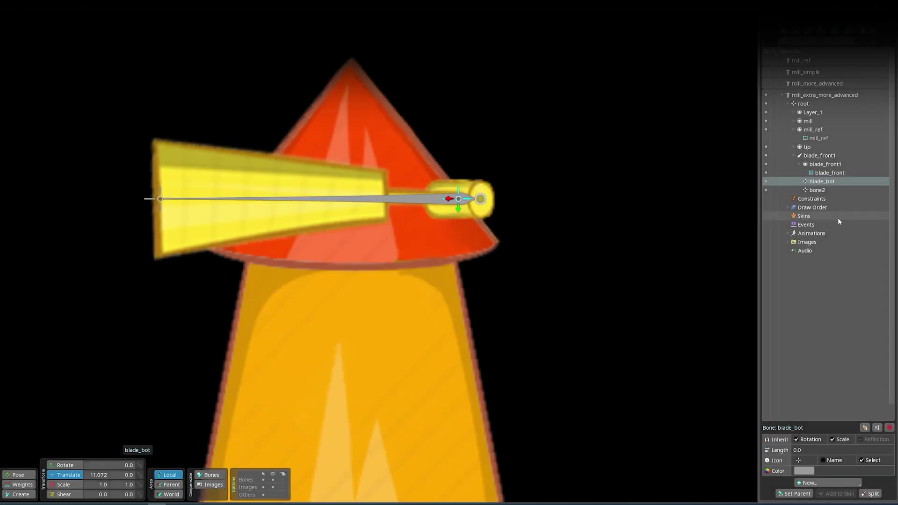
Rename the second child bone at the blade's tip as blade_top and disable scale inheritance for blade_bot
left_click(782, 191)
left_click(782, 191)
type("blade_to")
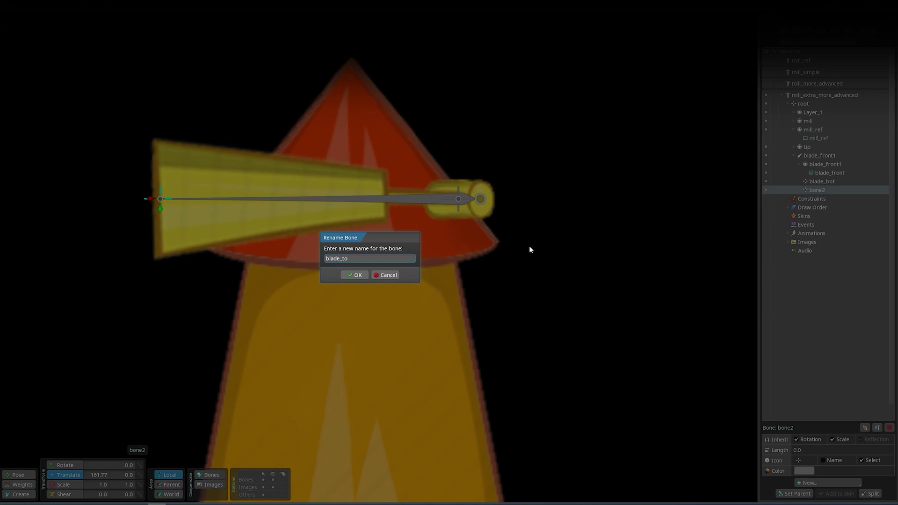
type("p")
key("Return")
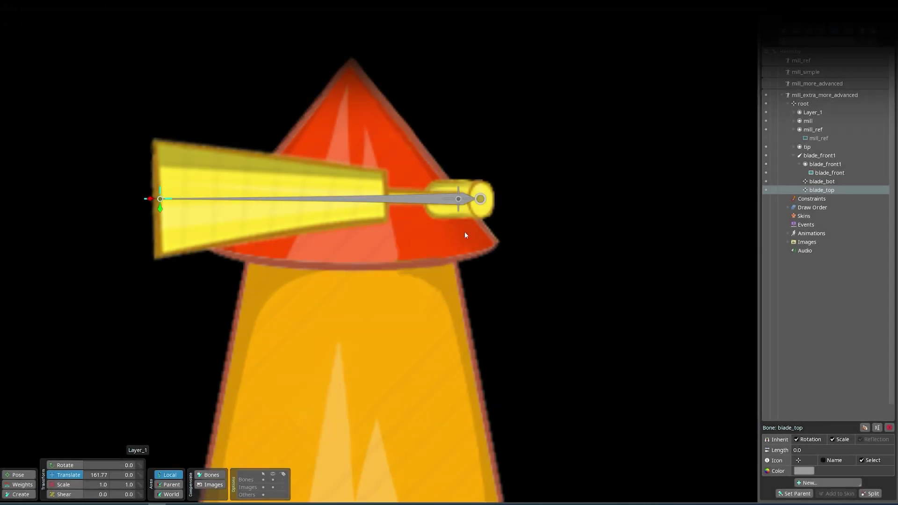
left_click(460, 202)
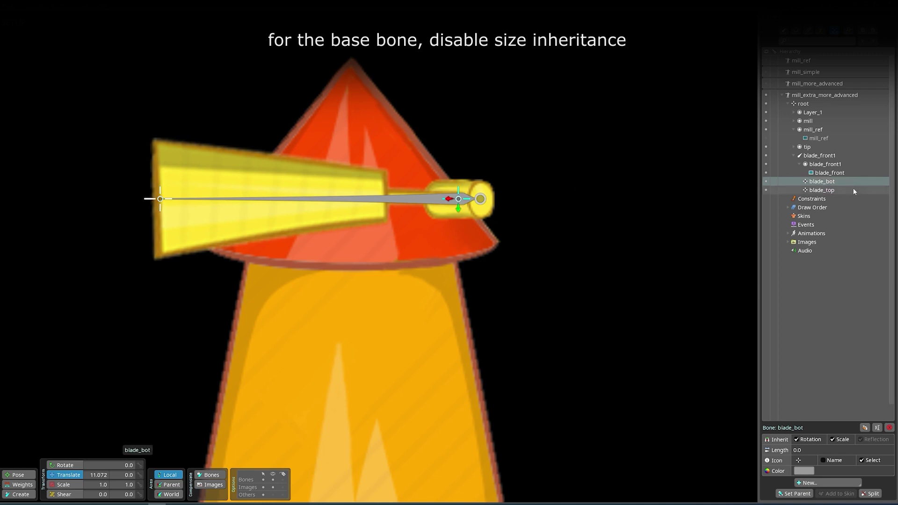
left_click(839, 445)
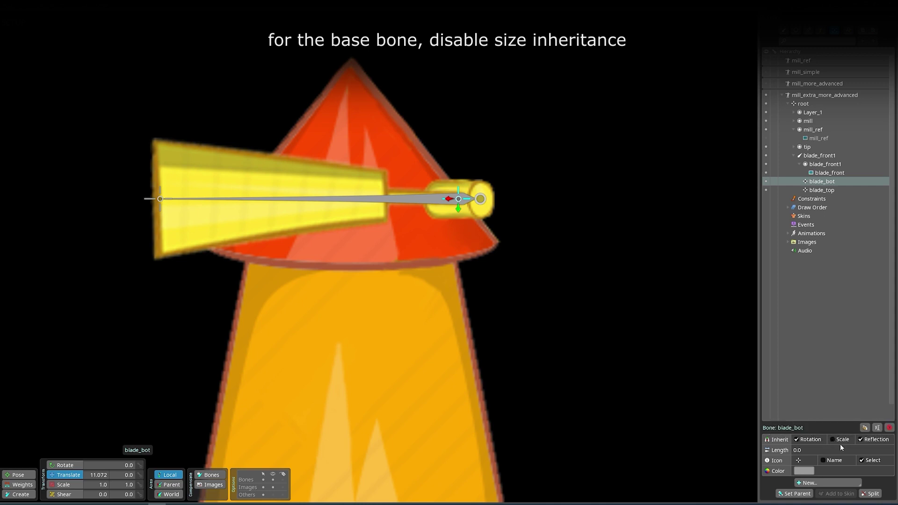
Isolate the blade_front mesh and reshape it into a four-vertex hull tapering toward the hub, deleting the two unused corner vertices
left_click(829, 172)
left_click(817, 471)
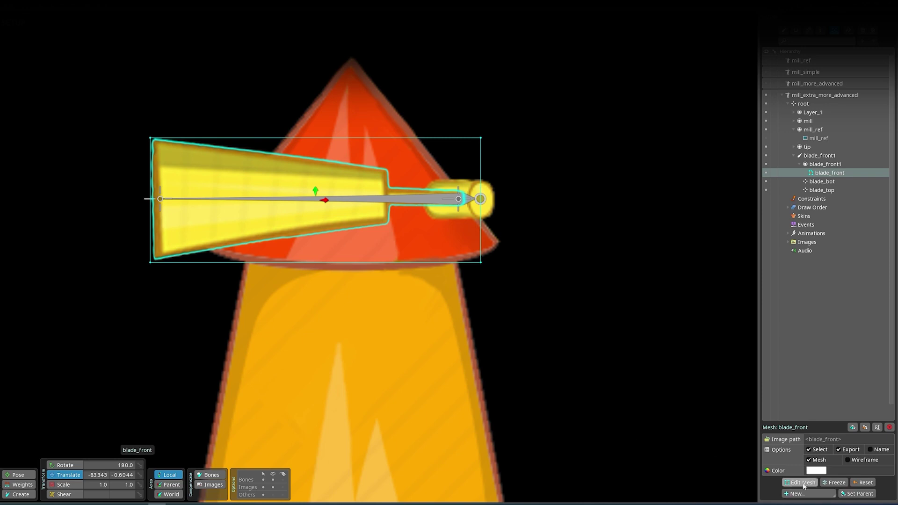
left_click(803, 484)
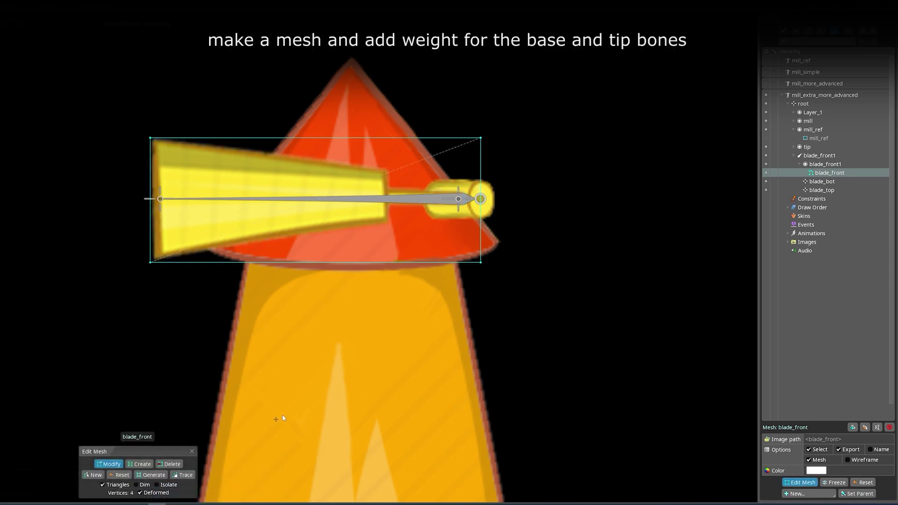
left_click(159, 486)
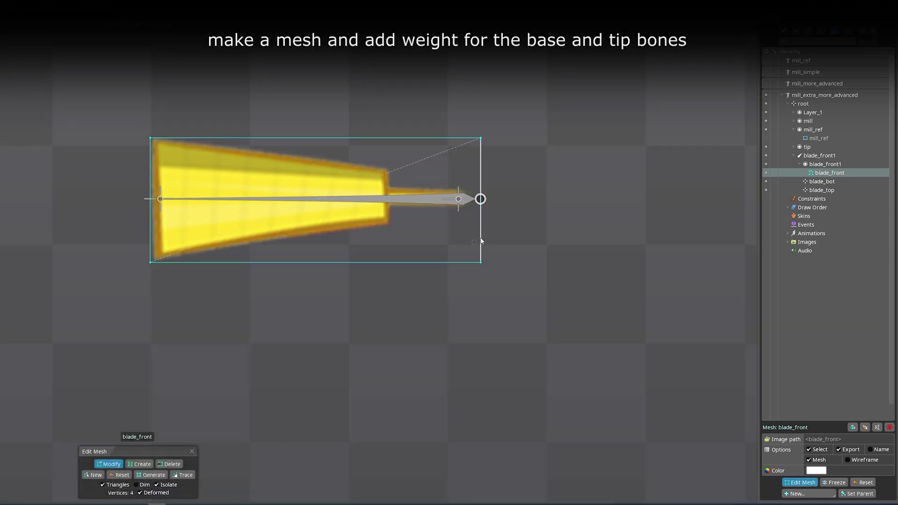
left_click(143, 465)
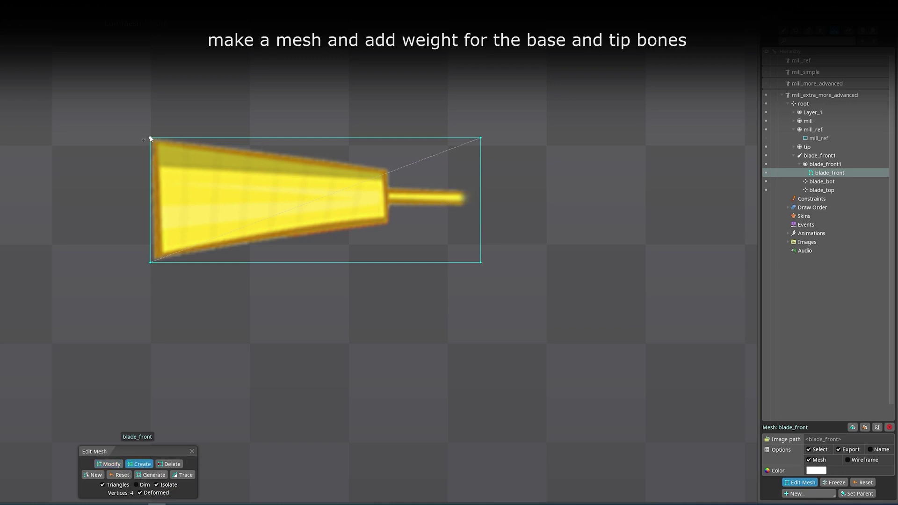
left_click(481, 178)
left_click(481, 210)
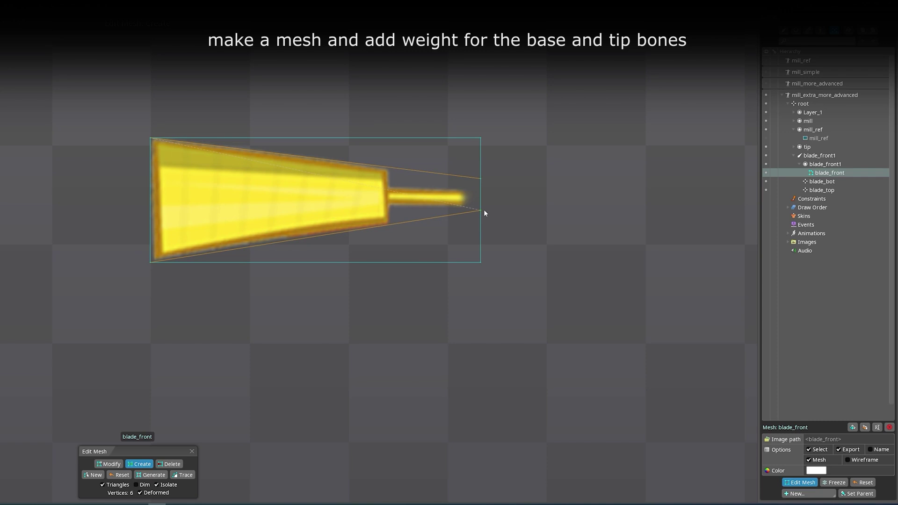
left_click(481, 263)
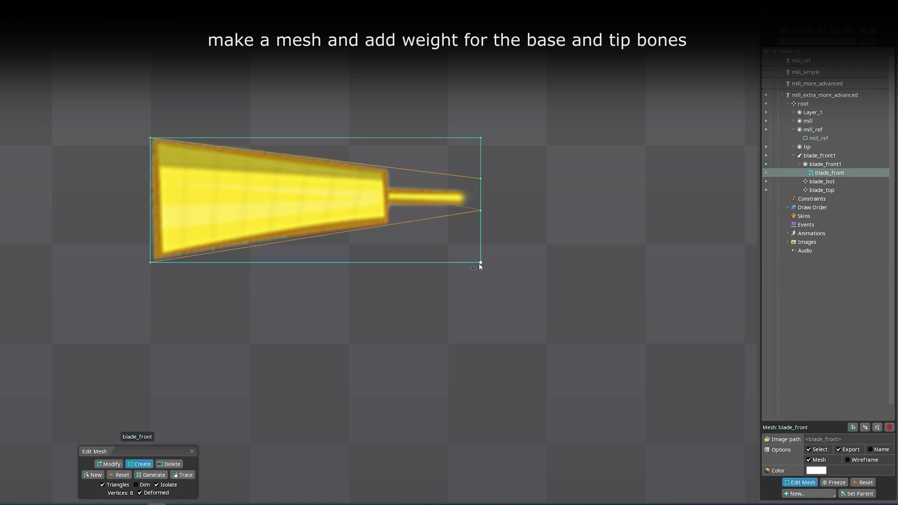
left_click(481, 138)
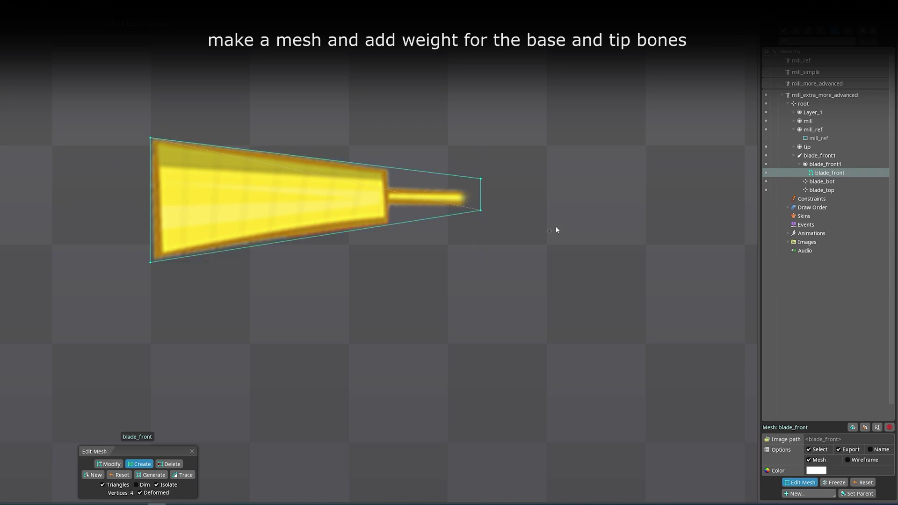
key("Escape")
Bind the blade_front mesh to the blade_bot and blade_top bones as weights
key("g")
left_click(676, 483)
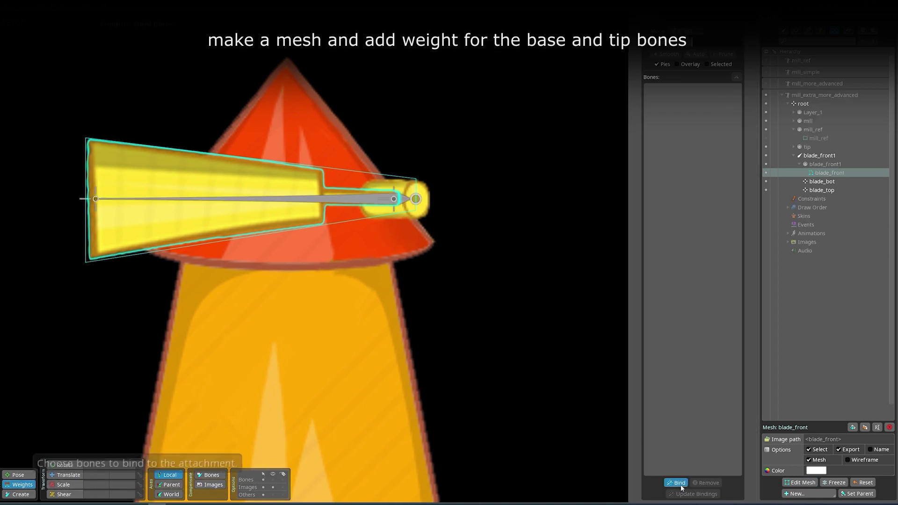
left_click(394, 201)
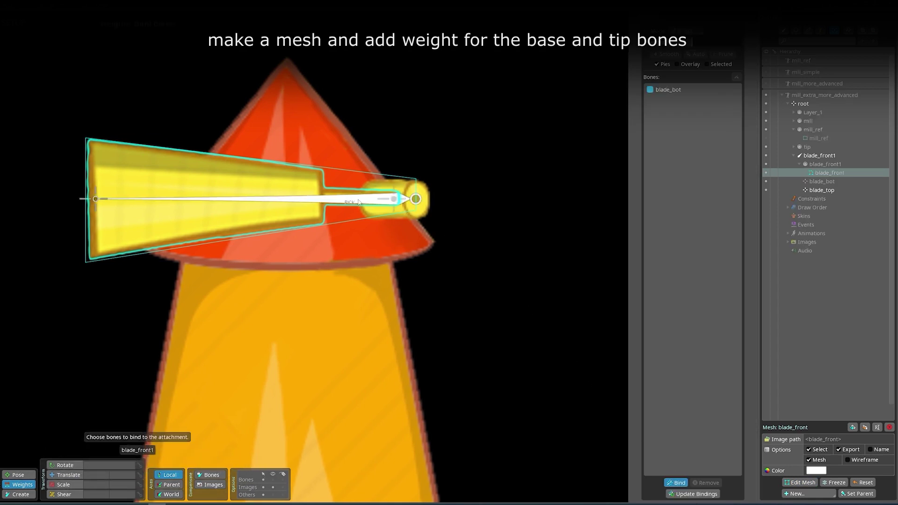
left_click(96, 200)
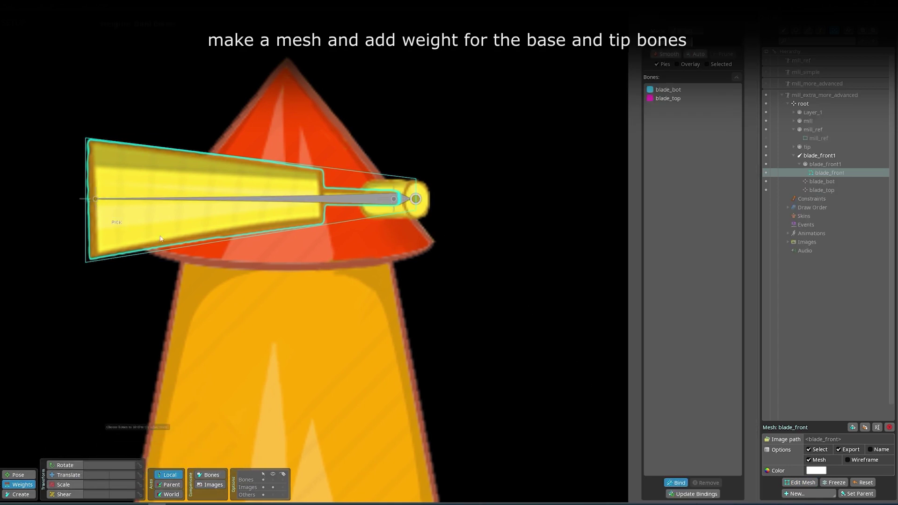
left_click(677, 483)
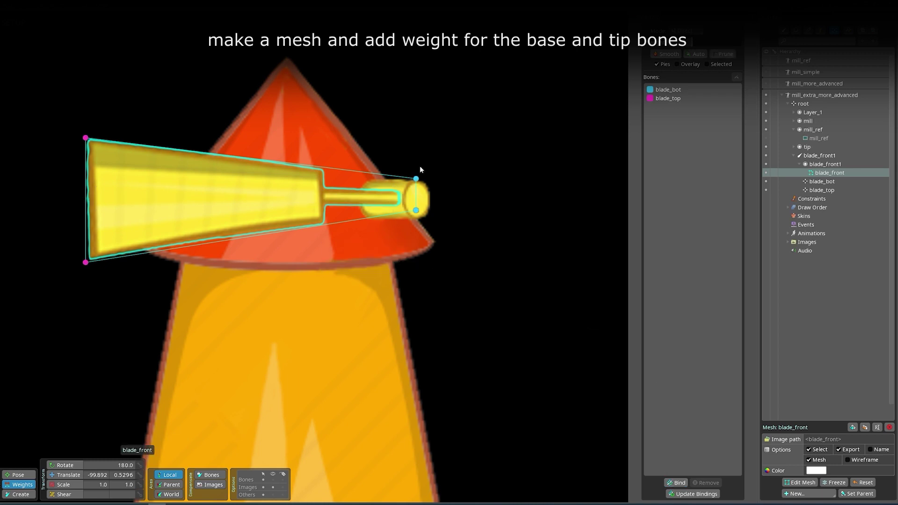
Switch to animate mode and select the blade_front1 bone with its scale key at frame 20
left_click(18, 29)
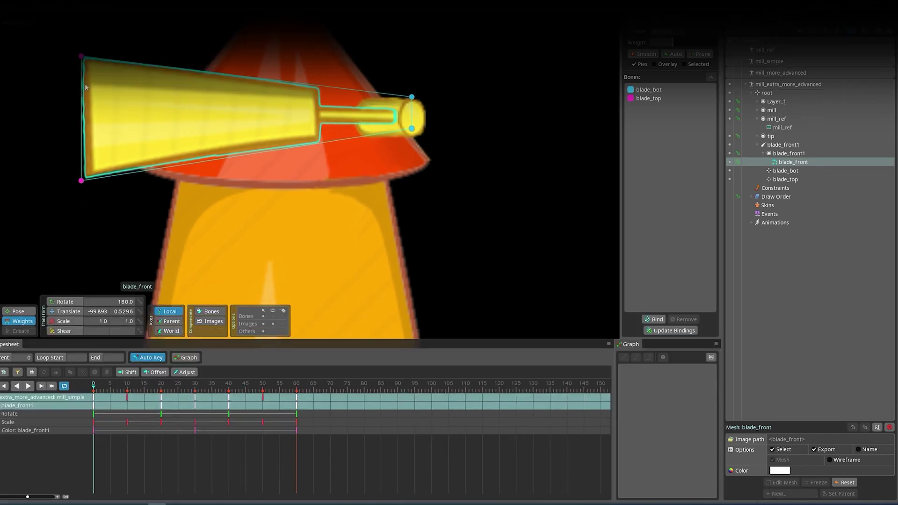
key("space")
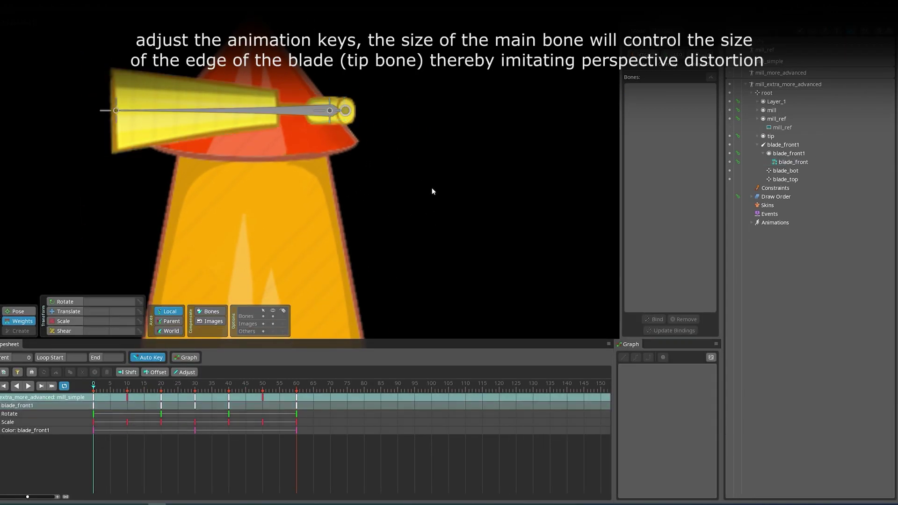
scroll(432, 188, "down", 1)
left_click_drag(448, 199, 479, 218)
scroll(479, 218, "up", 1)
left_click(127, 423)
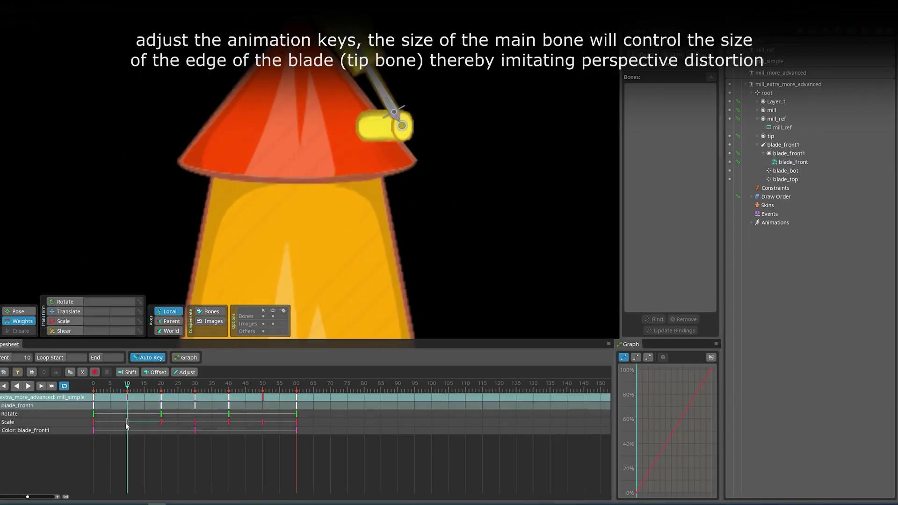
left_click(161, 422)
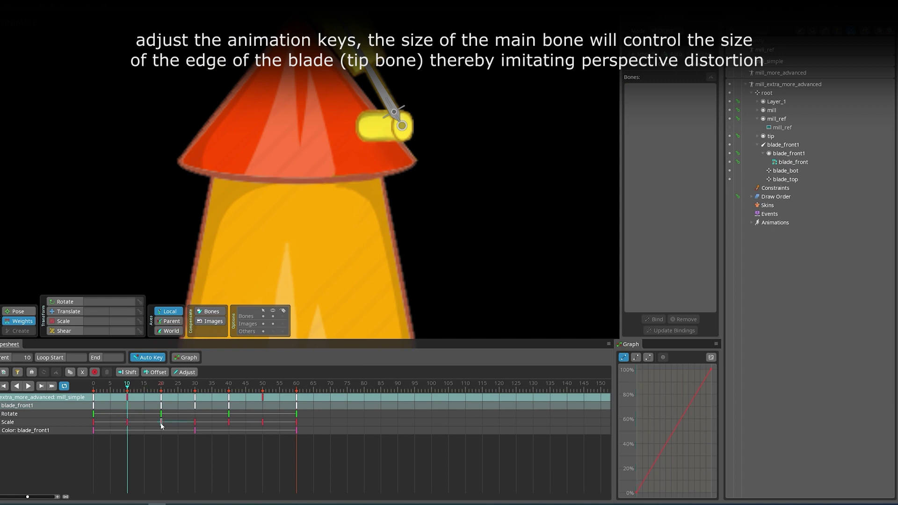
left_click(19, 410)
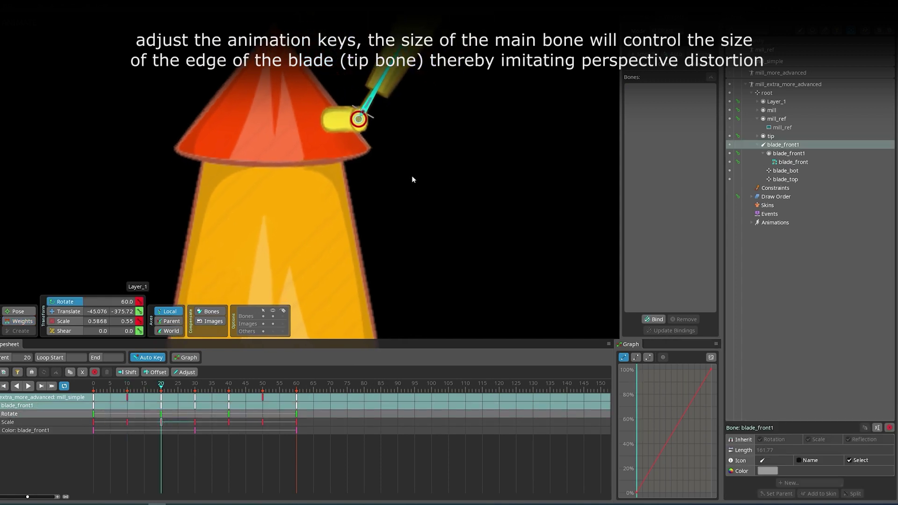
Set the Y scale of blade_front1 to 0.35 at frame 30
left_click(195, 387)
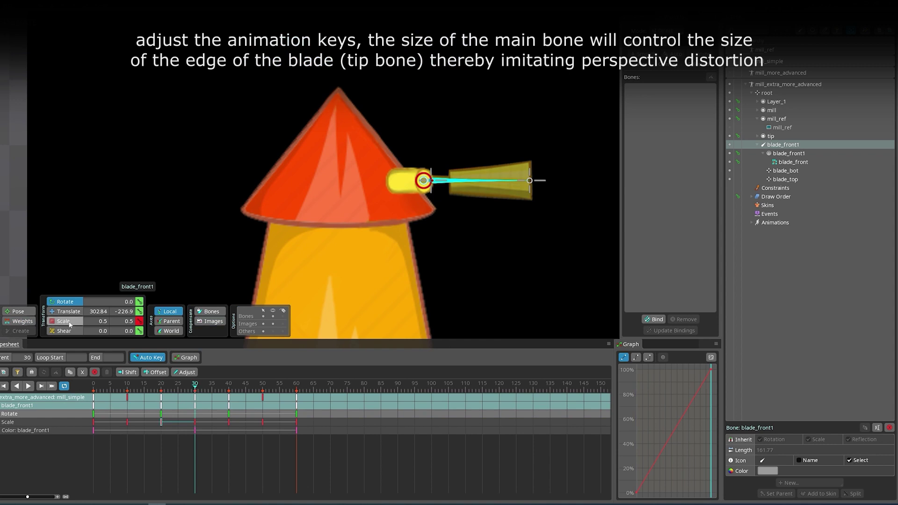
left_click(123, 321)
type("0.465")
key("Return")
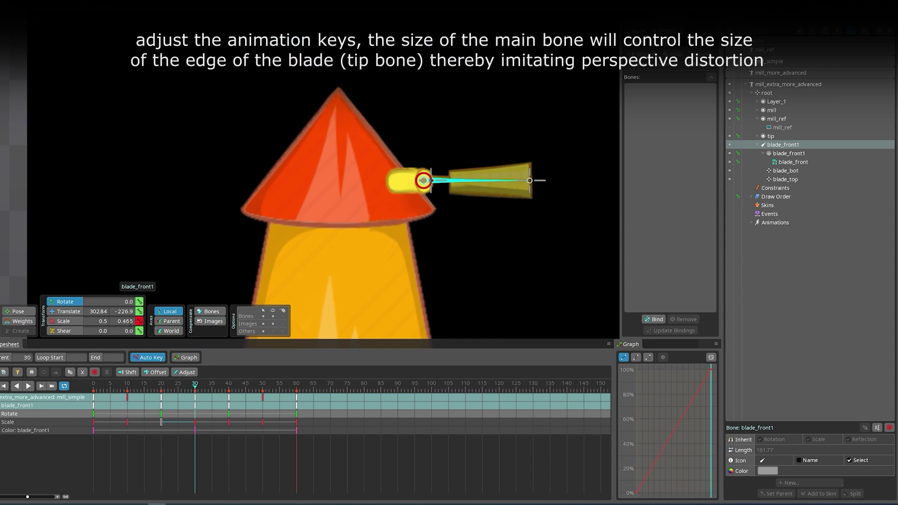
left_click_drag(123, 321, 117, 321)
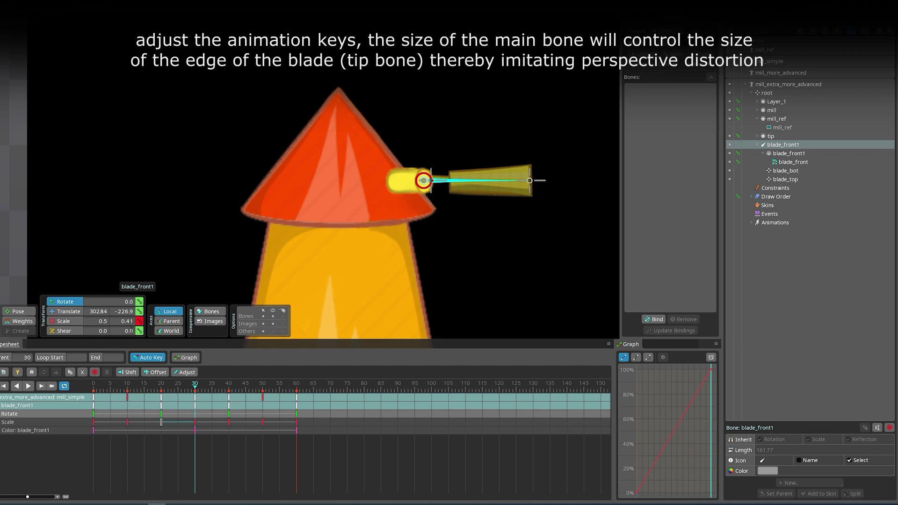
type("0.35")
key("Return")
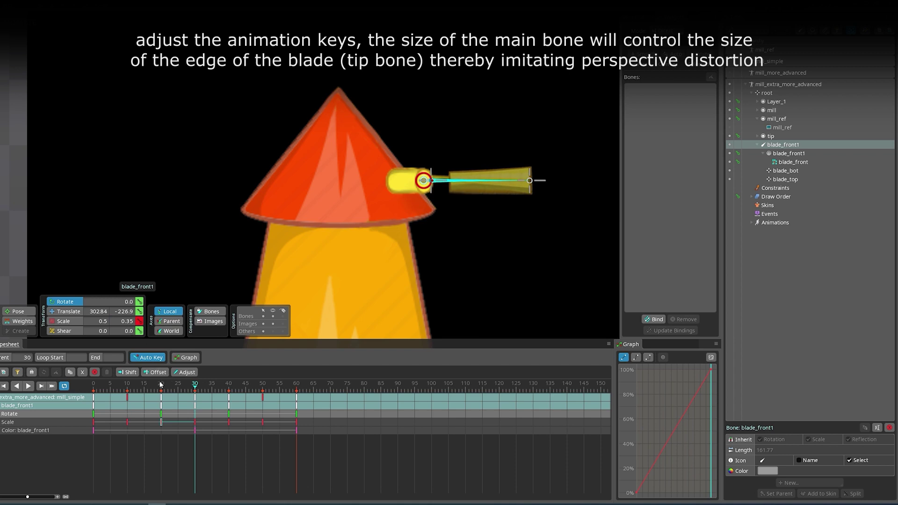
Check the blade's pose at frames 20 and 10, and raise blade_front1's Y scale to about 1.18 at frame 0
left_click(161, 385)
left_click_drag(161, 385, 129, 395)
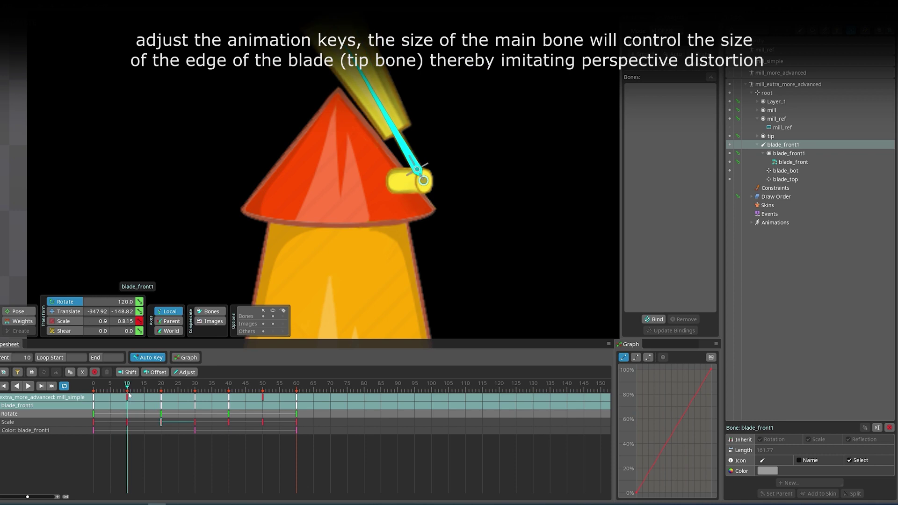
left_click_drag(130, 395, 87, 398)
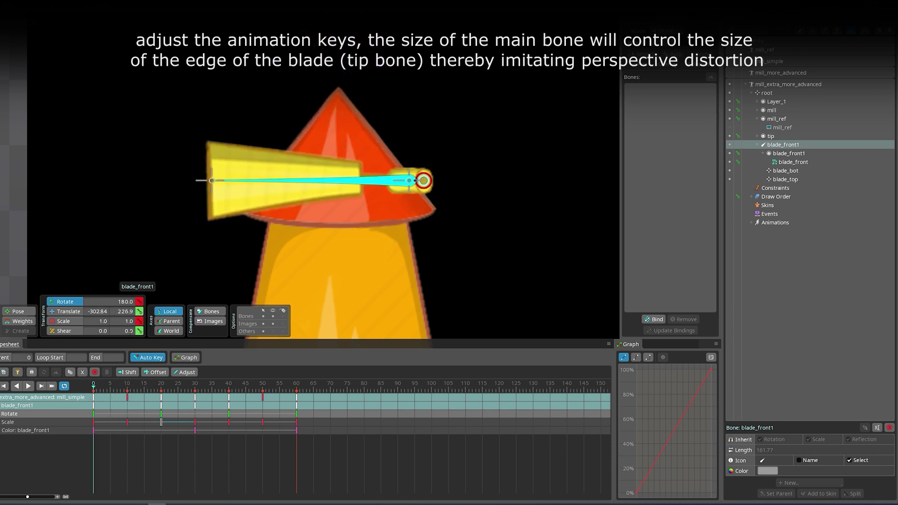
left_click(122, 322)
left_click_drag(130, 321, 138, 321)
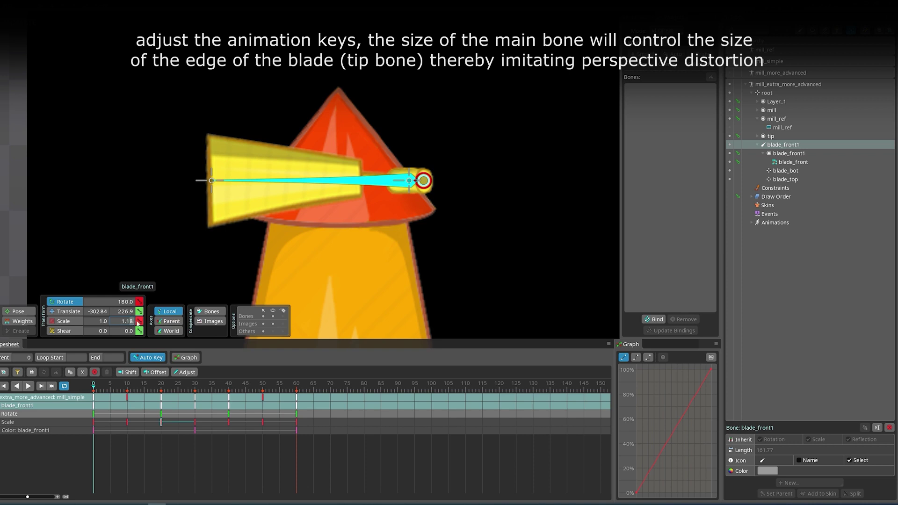
Set blade_front1's Y scale to 1.1 at frame 0
key("BackSpace")
left_click_drag(110, 387, 127, 385)
left_click(161, 422)
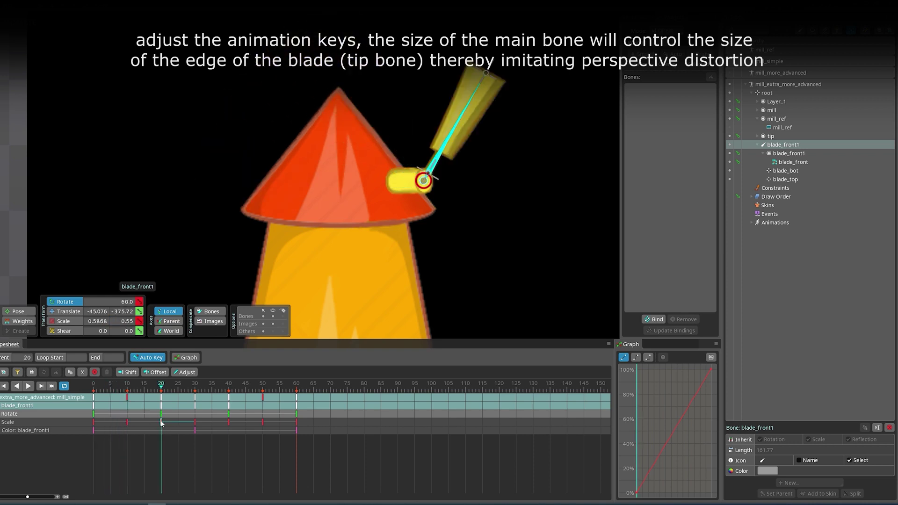
Set blade_front1's Y scale to 0.9 at frame 10
left_click(127, 387)
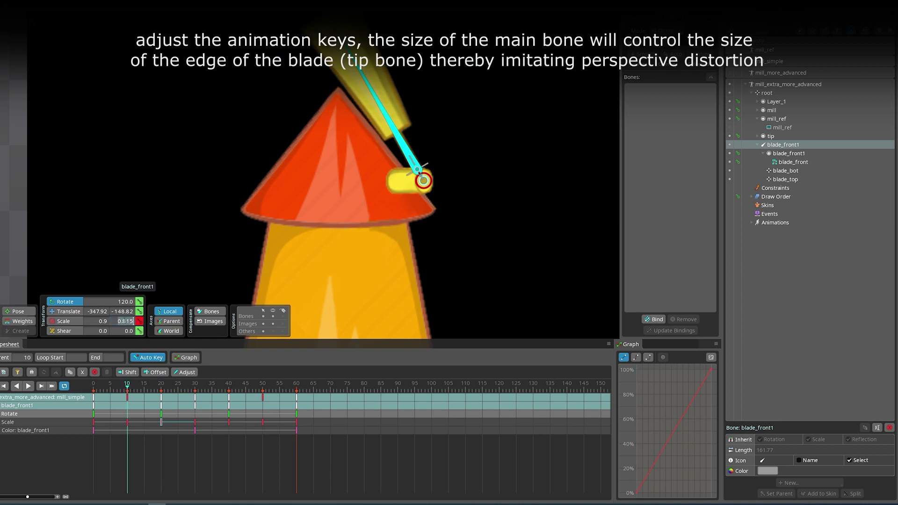
left_click(131, 321)
key("BackSpace")
key("BackSpace")
key("BackSpace")
type("9")
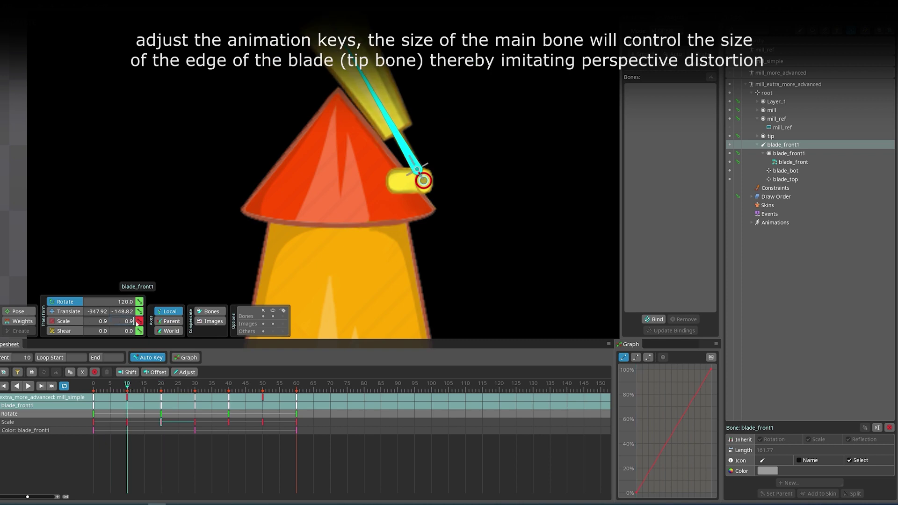
Copy blade_front1's scale key from frame 10 to frame 50, and the one from frame 0 to frame 60
left_click(128, 422)
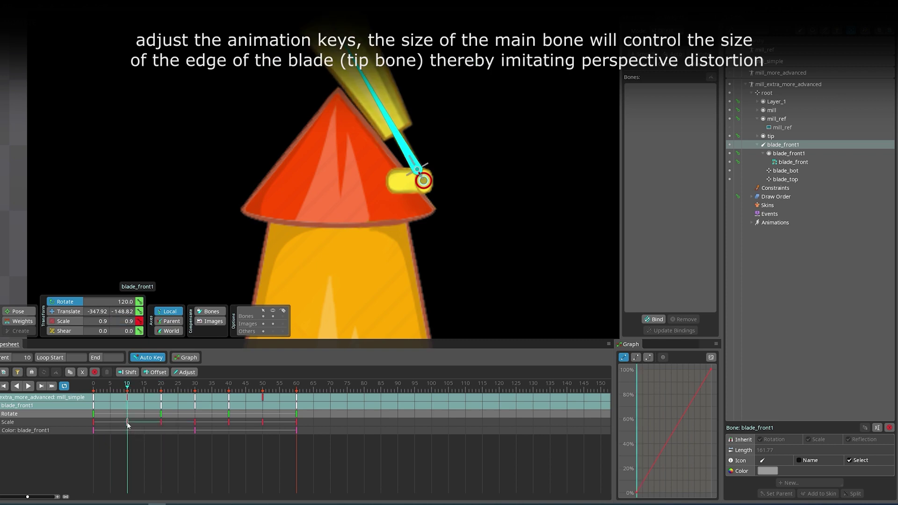
key("ctrl+c")
left_click(263, 422)
key("ctrl+v")
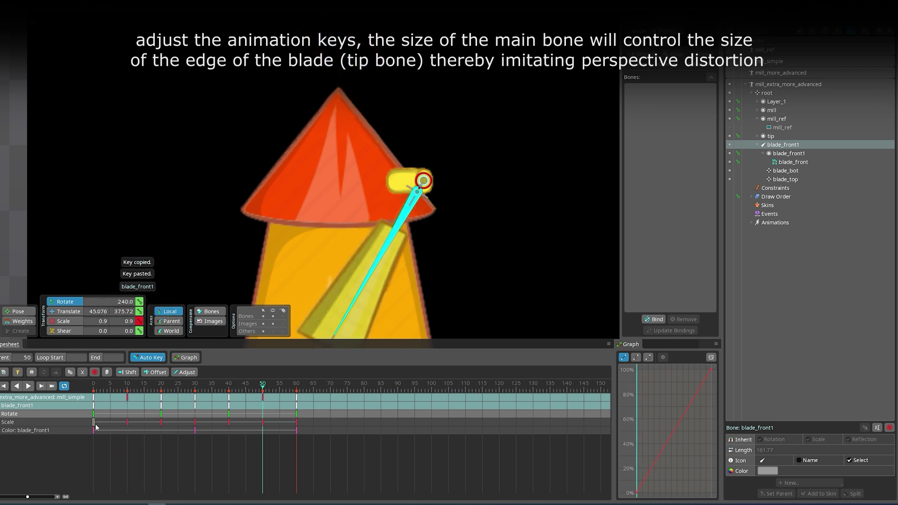
left_click(94, 423)
left_click(296, 422)
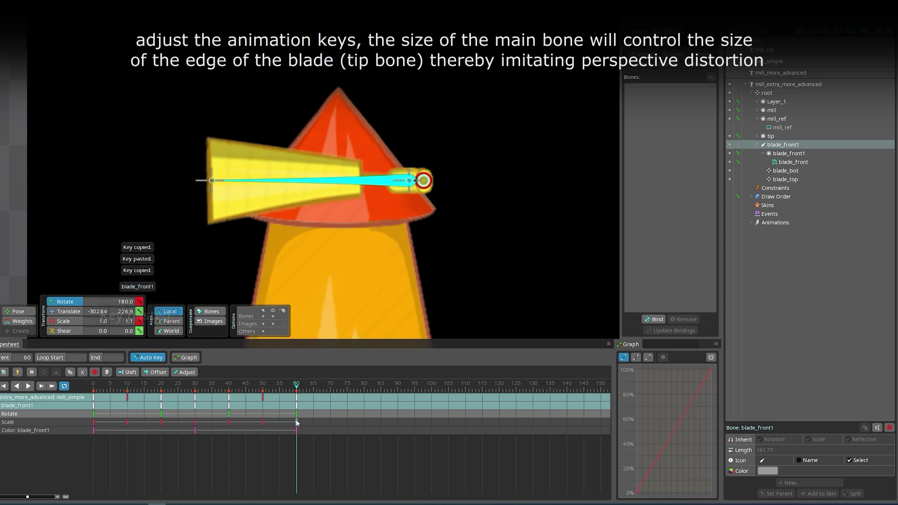
key("ctrl+v")
Set blade_front1's Y scale to 0.5 at frame 20 and copy that scale key to frame 40
left_click(161, 422)
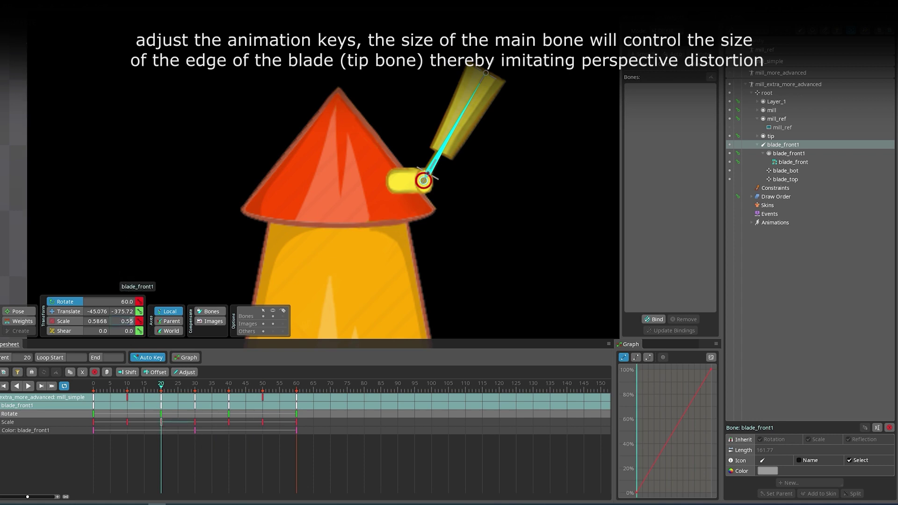
key("BackSpace")
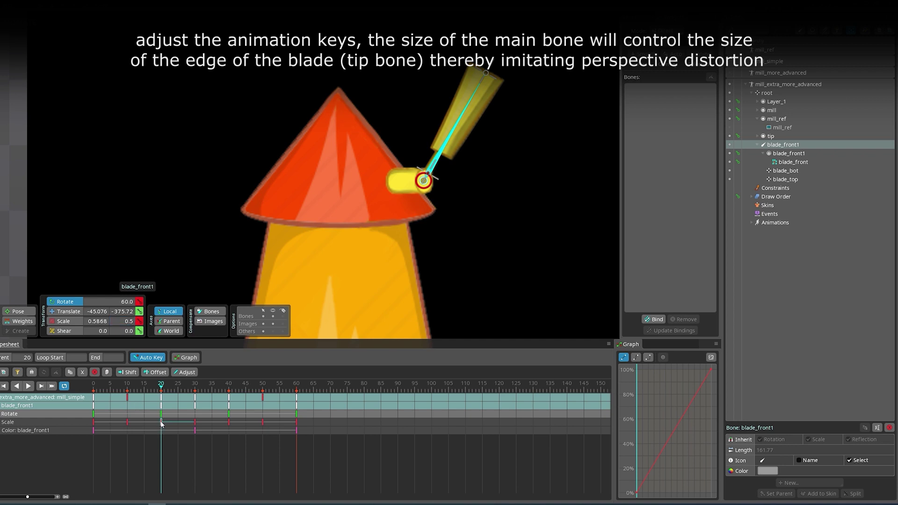
key("ctrl+c")
left_click(229, 423)
left_click(228, 423)
key("ctrl+v")
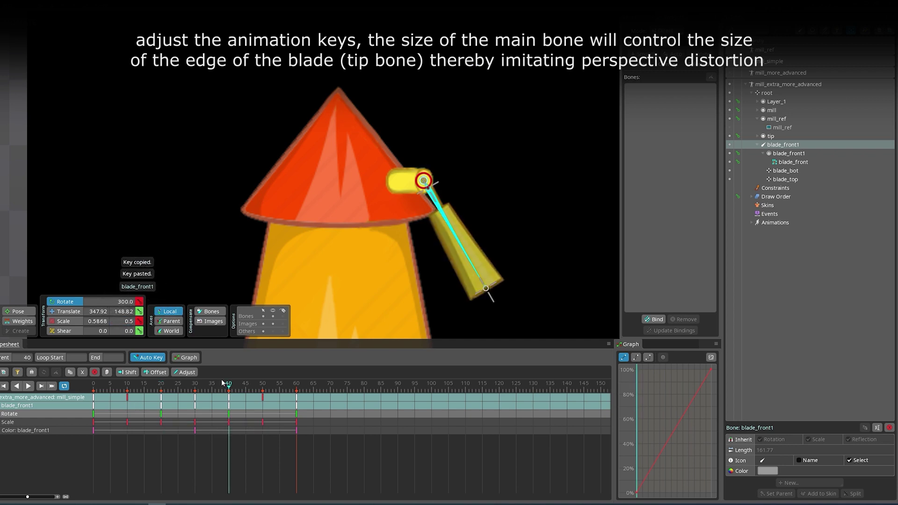
Scrub and play back the animation to check the blade's perspective scaling through the rotation
left_click_drag(226, 385, 107, 387)
key("space")
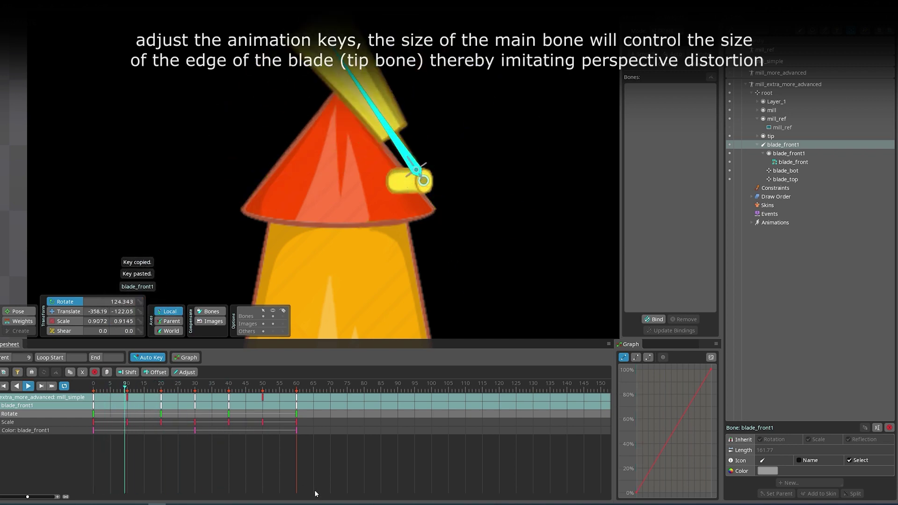
key("space")
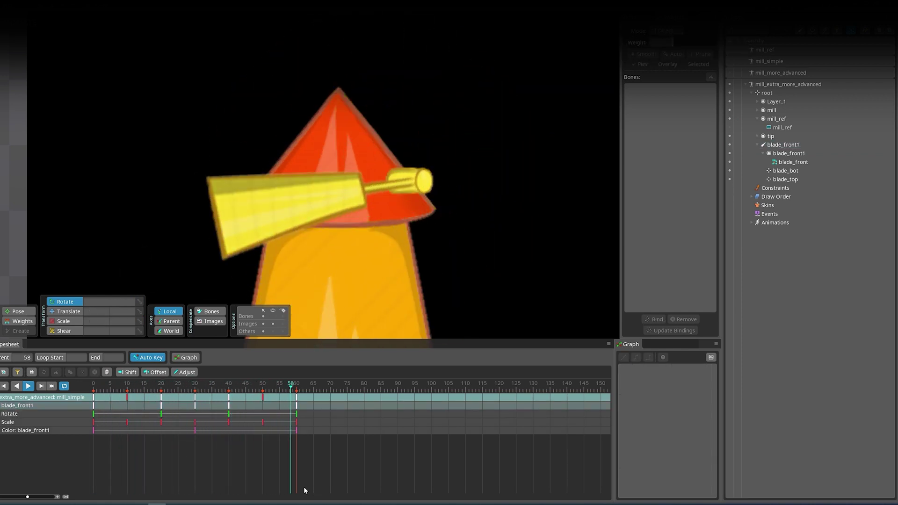
Try scaling the blade_front1 bone along Y at frame 80 to test how the blade mesh deforms
left_click(365, 387)
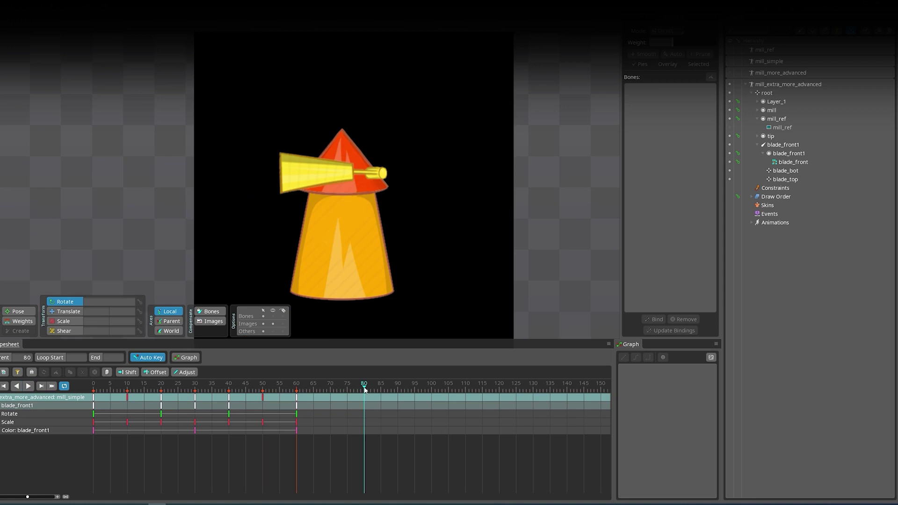
scroll(312, 192, "up", 3)
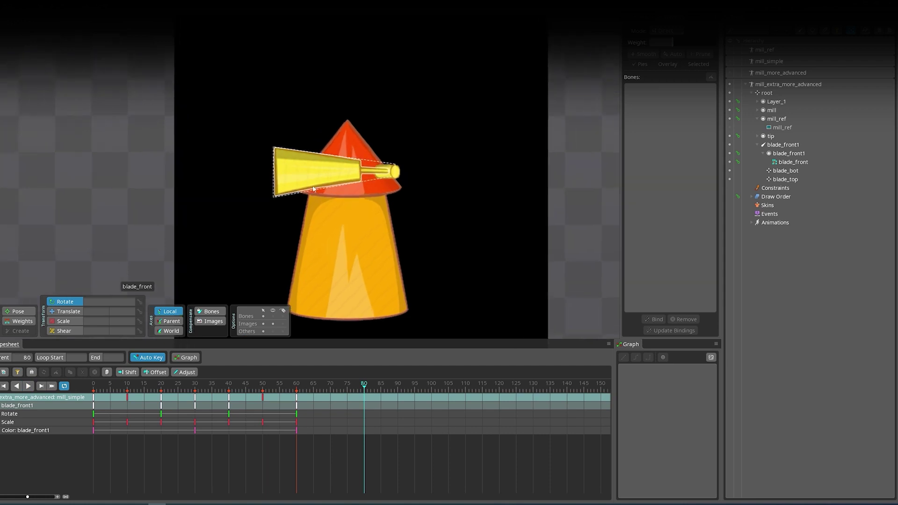
left_click(38, 406)
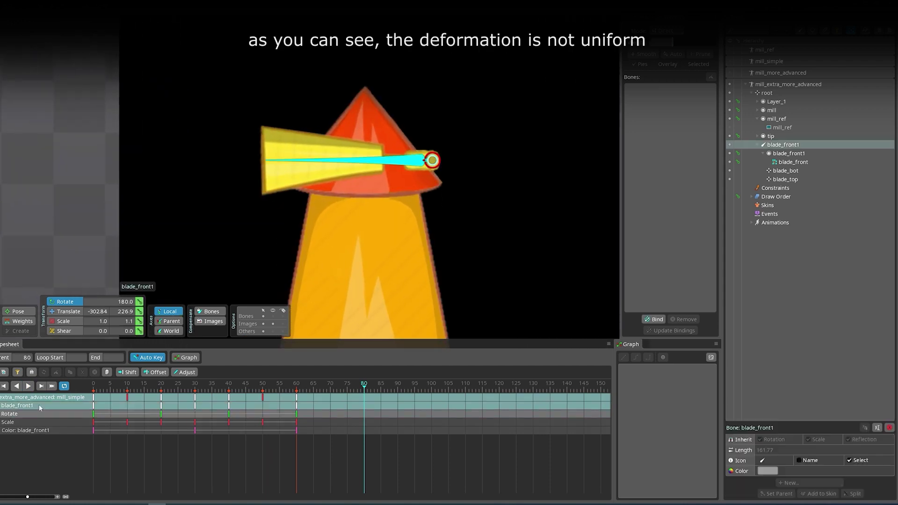
left_click(75, 322)
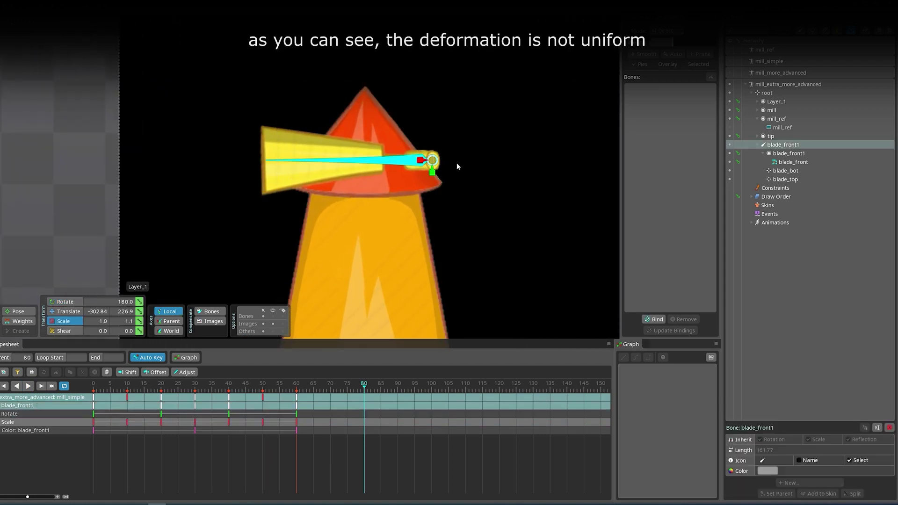
mouse_move(433, 176)
left_mouse_down()
mouse_move(441, 90)
mouse_move(438, 253)
mouse_move(436, 116)
mouse_move(429, 234)
mouse_move(438, 114)
mouse_move(428, 189)
left_mouse_up()
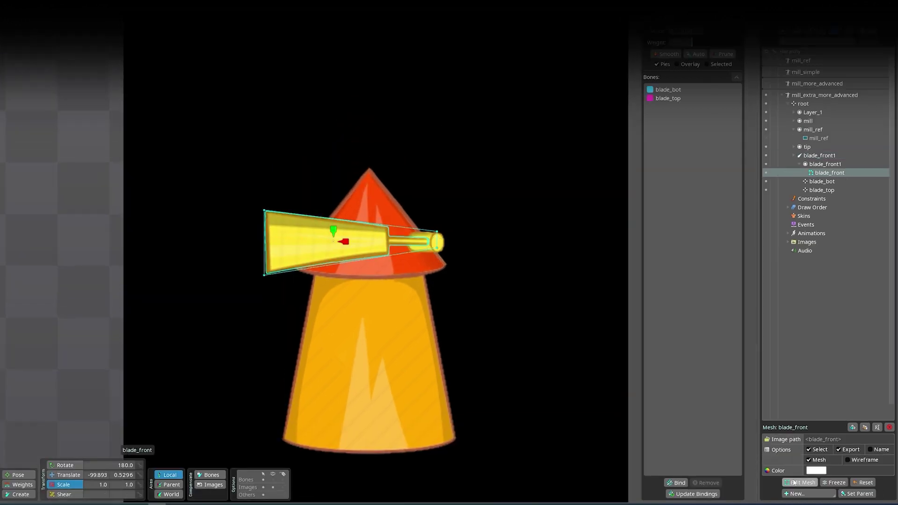
Edit the blade_front mesh, adding a lengthwise separator edge through the middle between two new vertices on its short sides
left_click(794, 482)
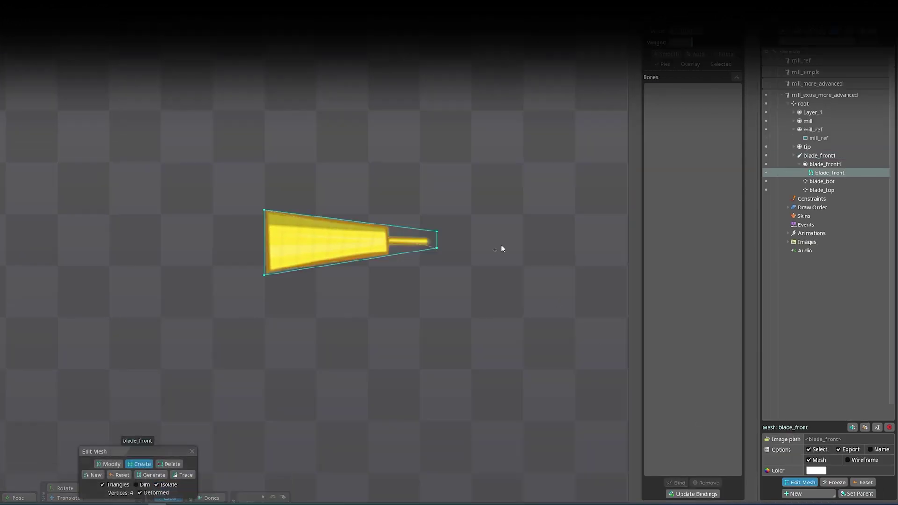
scroll(441, 233, "up", 5)
left_click(434, 253)
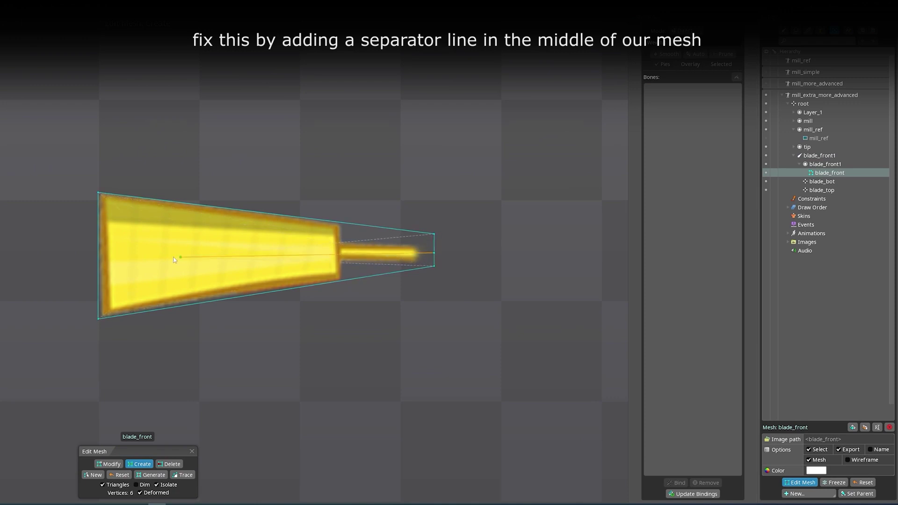
left_click(95, 257)
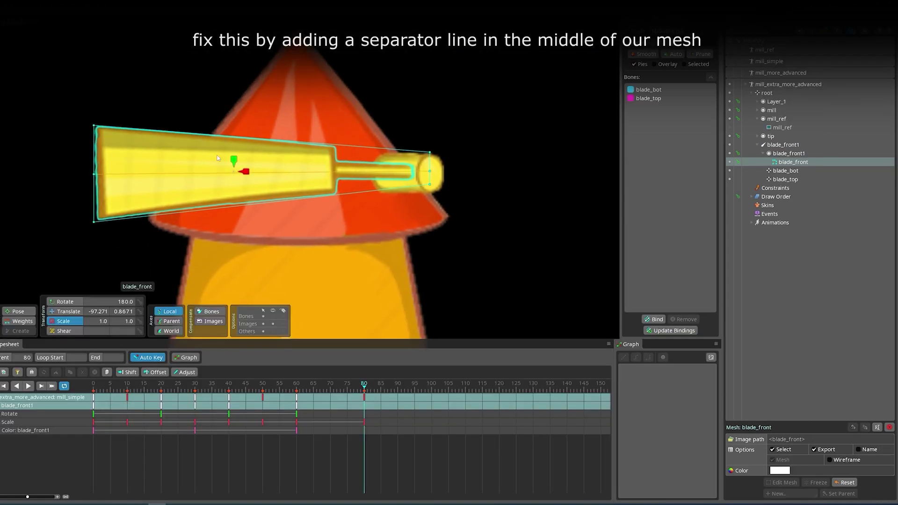
Stretch and squash blade_front1's Y scale at frame 80 to test the deformation with the new middle edge
left_click(70, 422)
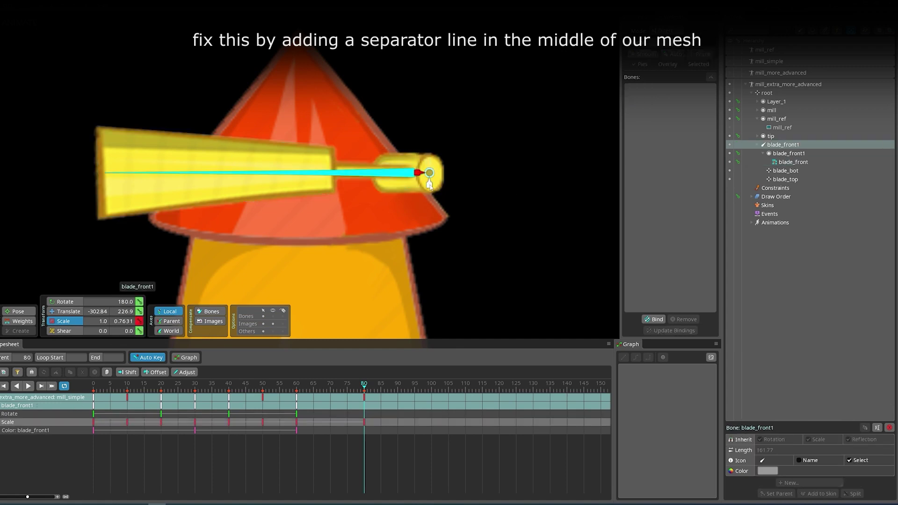
left_click_drag(457, 471, 446, 504)
left_click_drag(439, 280, 433, 128)
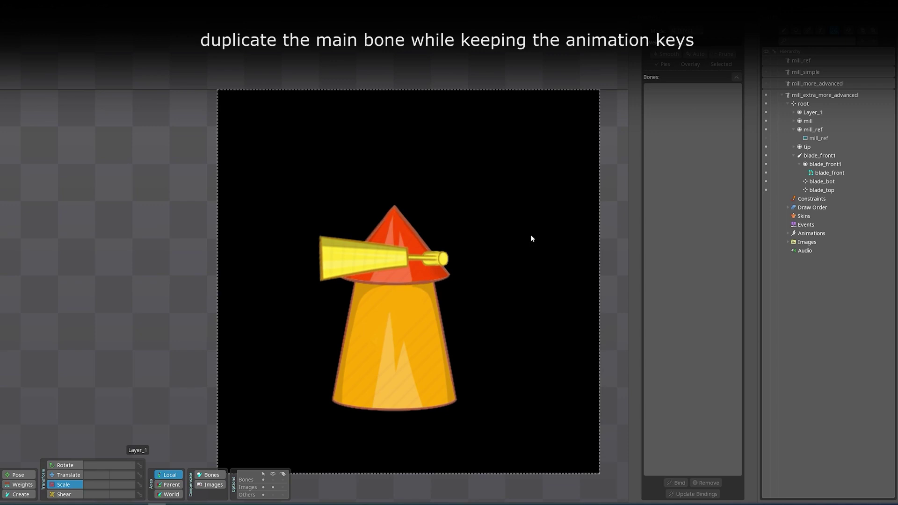
Duplicate the blade_front1 bone three times, including its animation keys, to get four blades
scroll(530, 235, "up", 3)
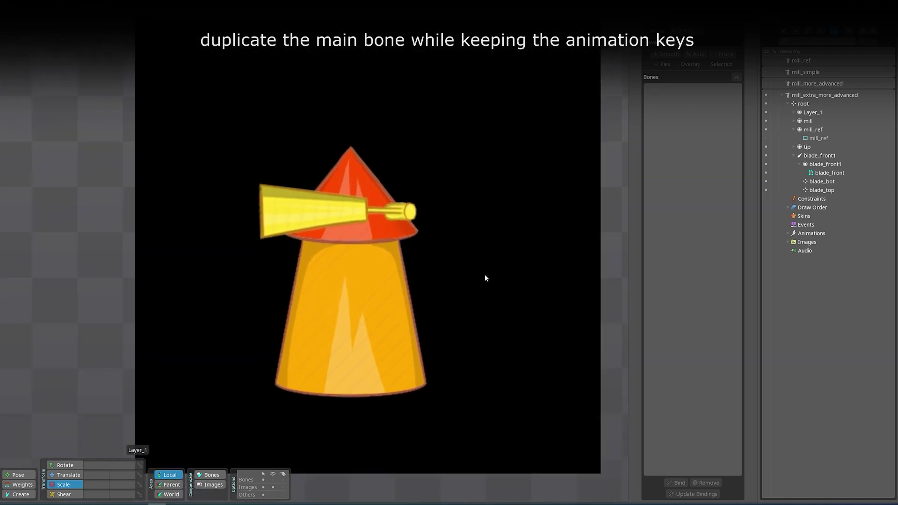
double_click(814, 157)
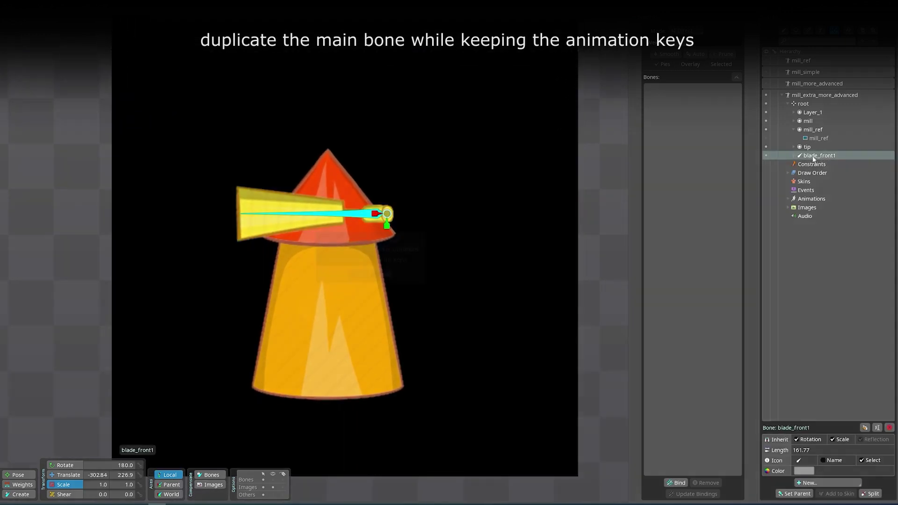
key("ctrl+d")
left_click(355, 273)
key("ctrl+d")
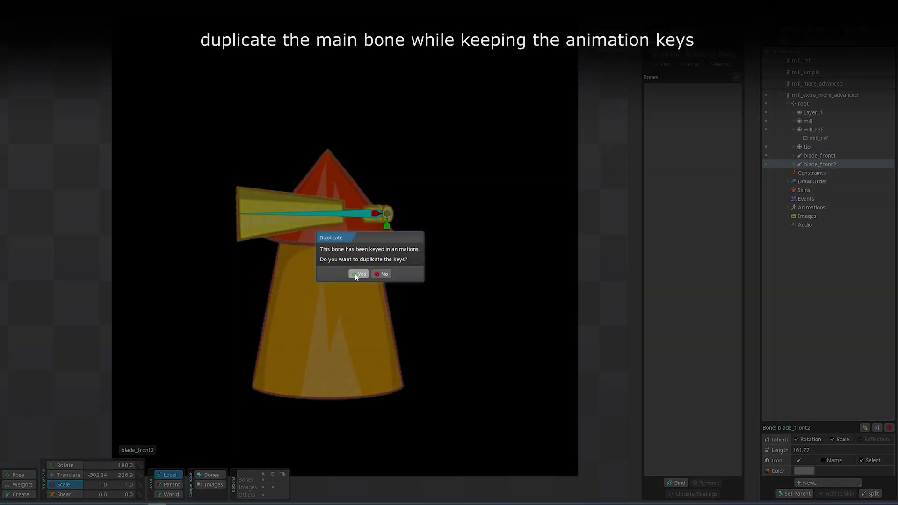
left_click(356, 274)
key("ctrl+d")
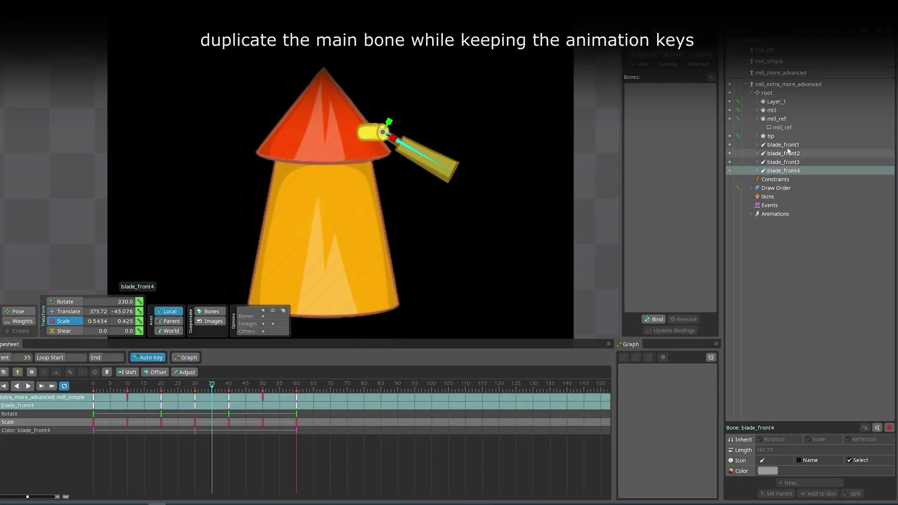
Show the keys of all four blade bones and, with Offset enabled, shift blade_front1's keys by 15 frames
left_click(788, 146, "shift")
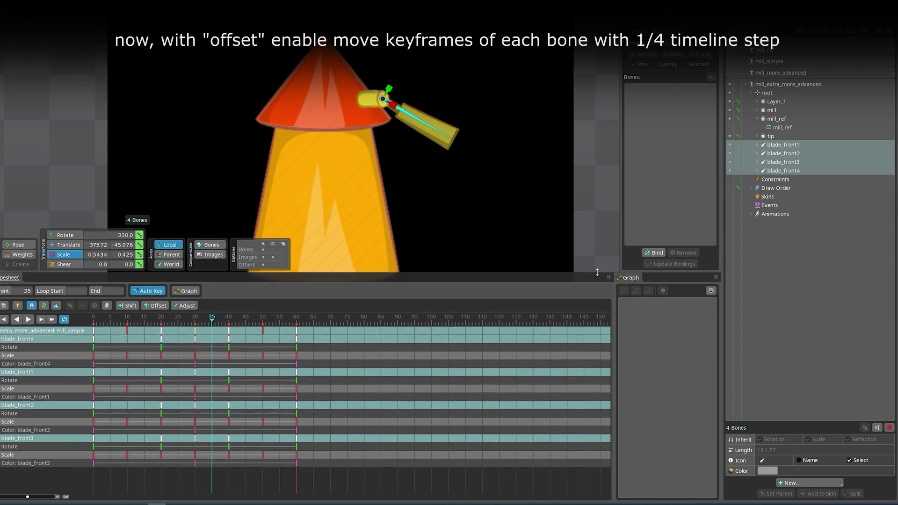
left_click(92, 331)
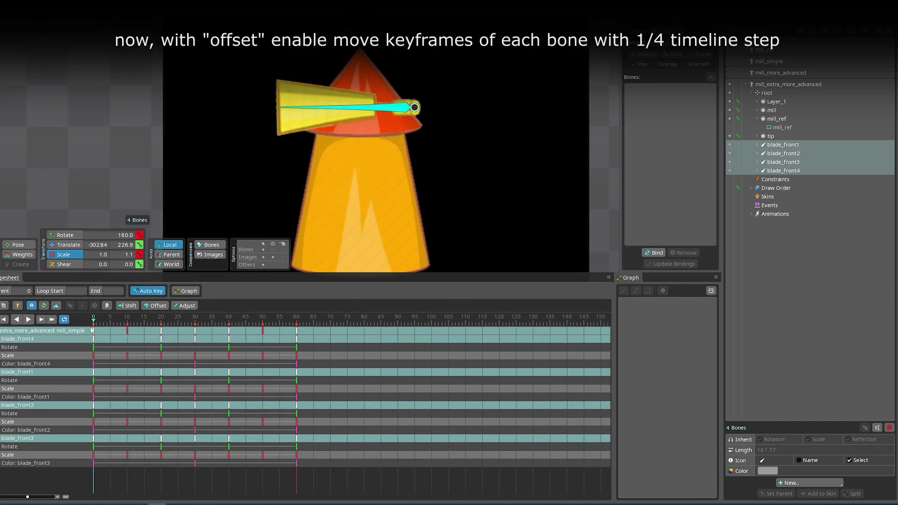
left_click(60, 374)
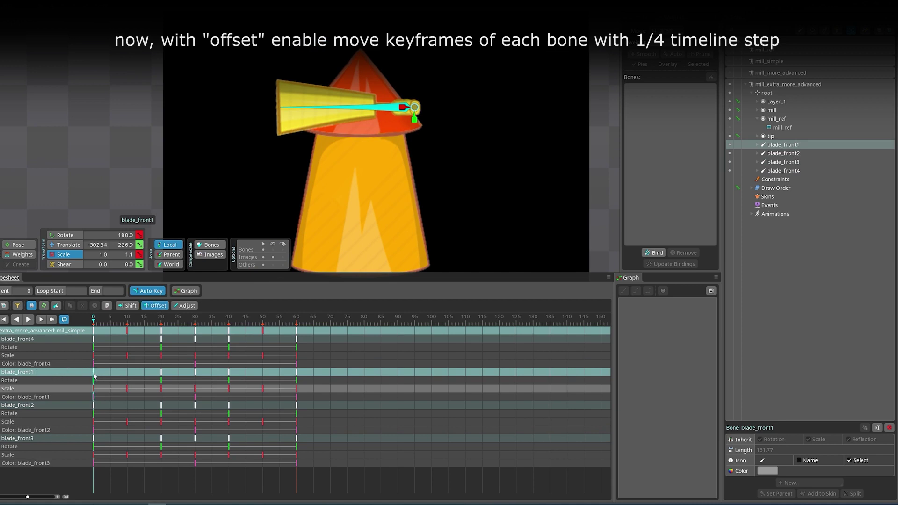
left_click_drag(93, 376, 146, 377)
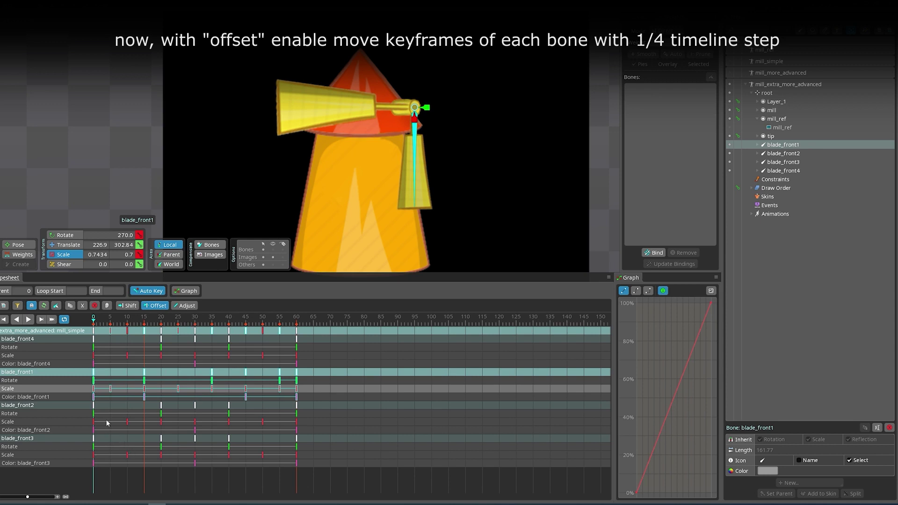
Offset all of blade_front2's keys by 30 frames and all of blade_front3's keys by 45 frames
left_click(95, 410)
left_click_drag(95, 410, 196, 413)
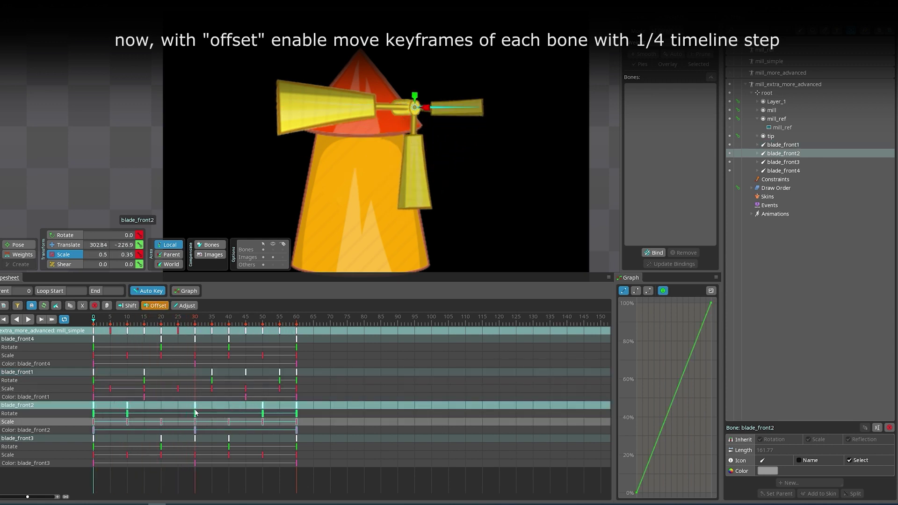
left_click(95, 445)
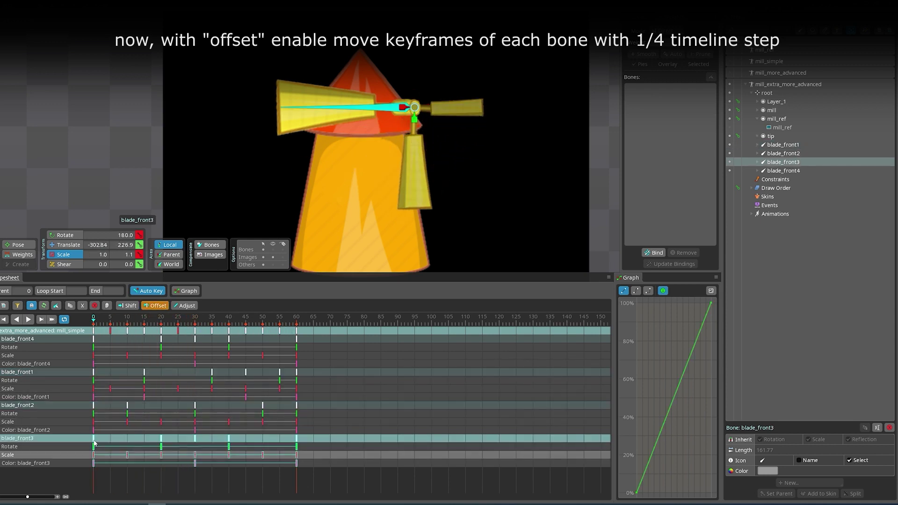
left_click_drag(95, 445, 246, 451)
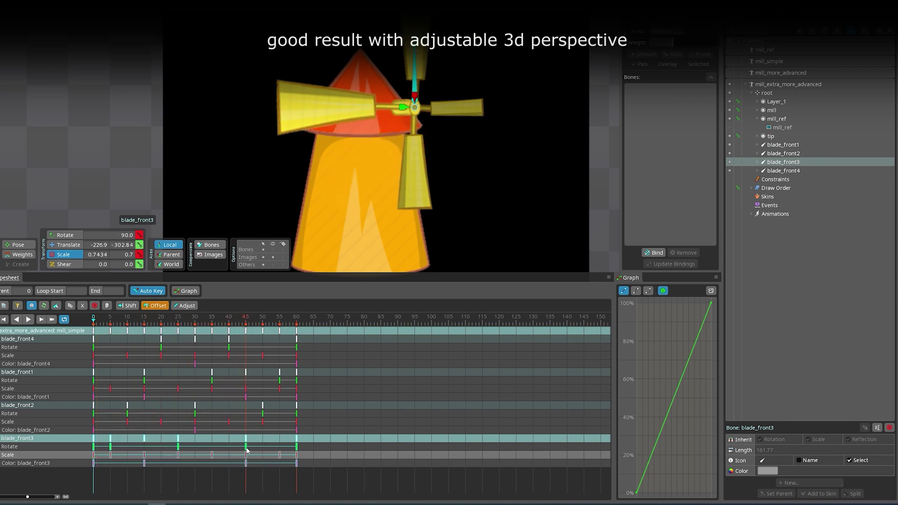
Deselect the bones and play the animation to review the four rotating blades
left_click(477, 393)
scroll(471, 198, "down", 3)
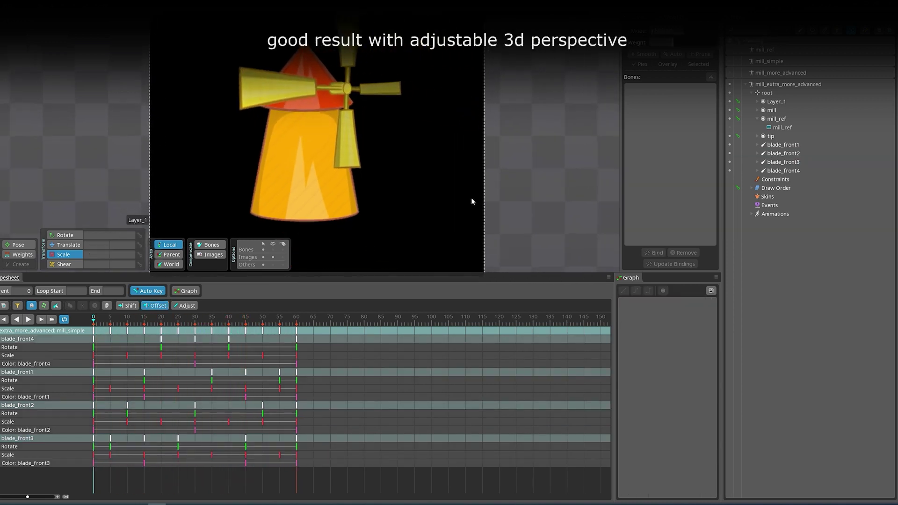
left_click_drag(475, 215, 508, 220)
key("space")
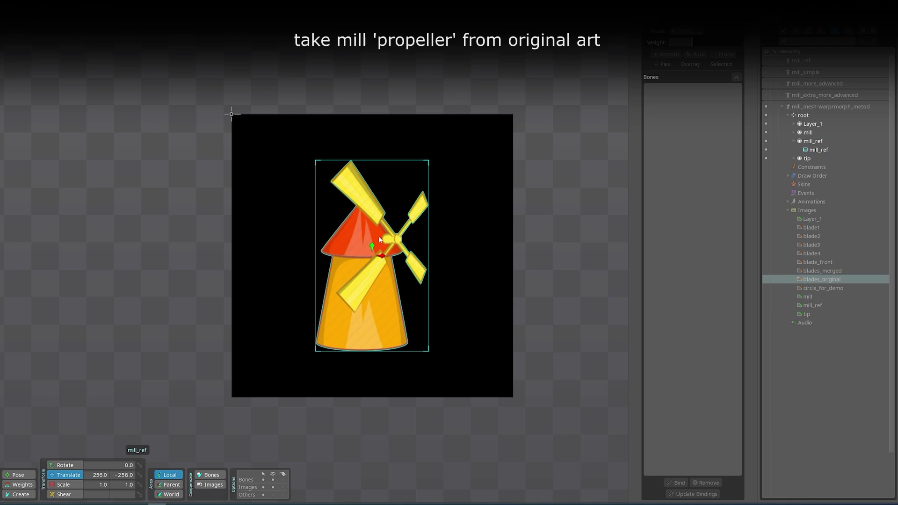
Add the blades_original image to the mill_mesh-warp/morph_metod skeleton, aligned over the reference mill's propeller
left_click_drag(379, 239, 378, 237)
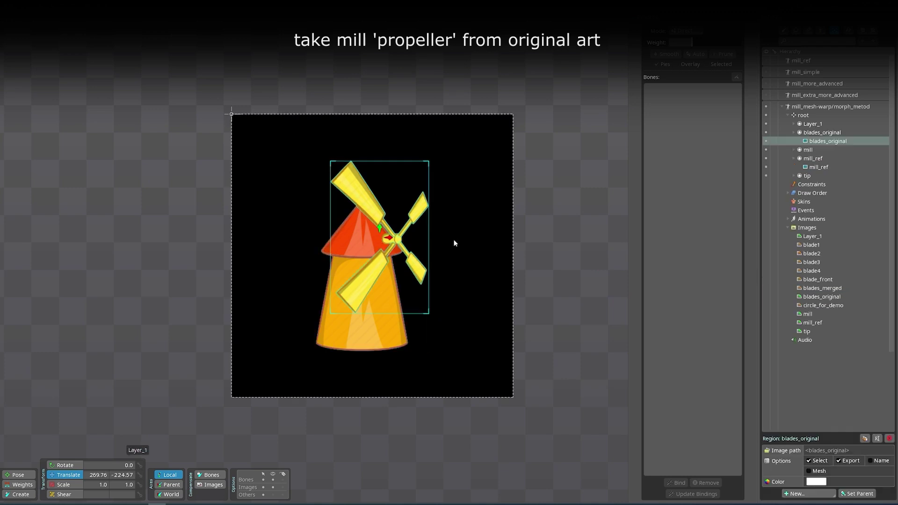
Create a bone at the propeller hub carrying blades_original and set its rotation to 0
scroll(456, 241, "up", 3)
scroll(464, 260, "up", 4)
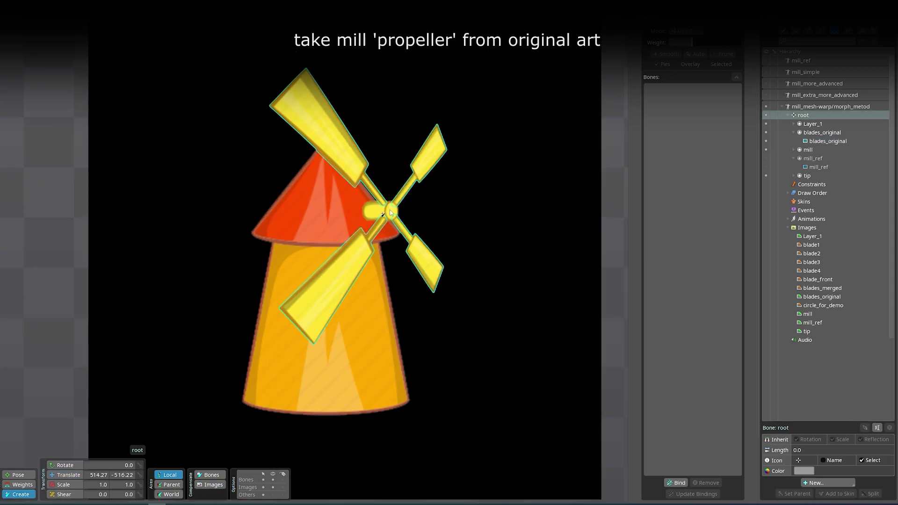
left_click_drag(389, 210, 263, 212)
left_click(122, 465)
type("0")
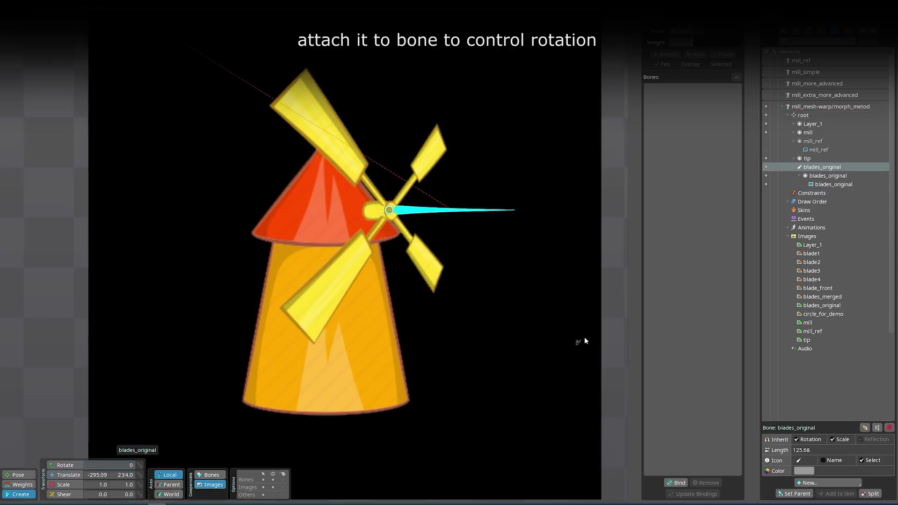
key("Return")
Convert the blades_original attachment into a mesh and open it for mesh editing
left_click(834, 185)
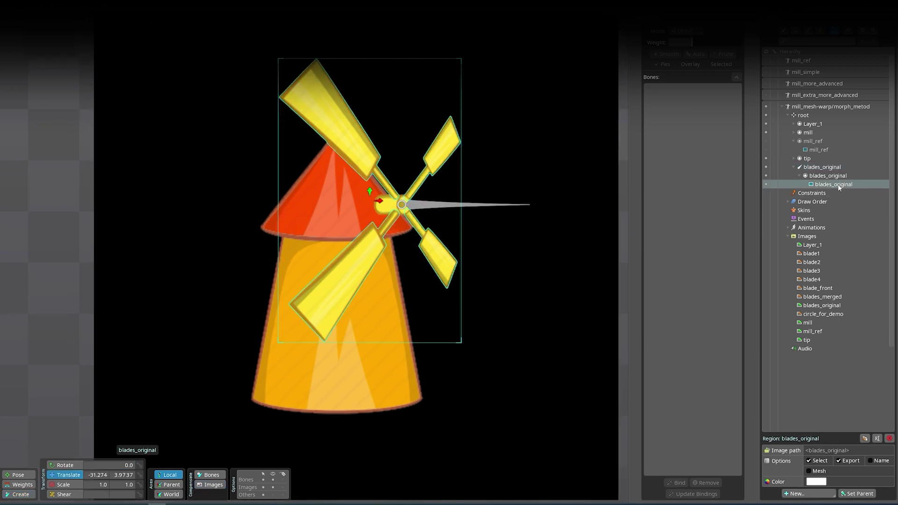
left_click(814, 471)
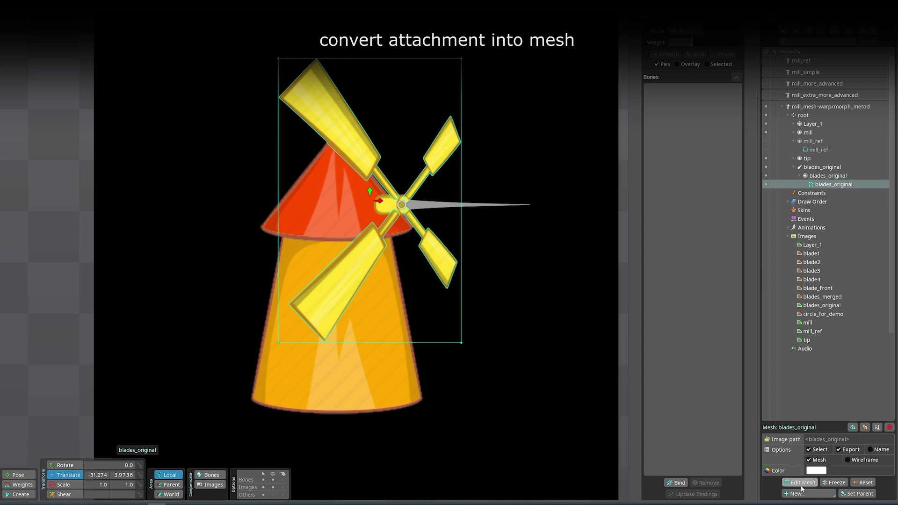
left_click(801, 484)
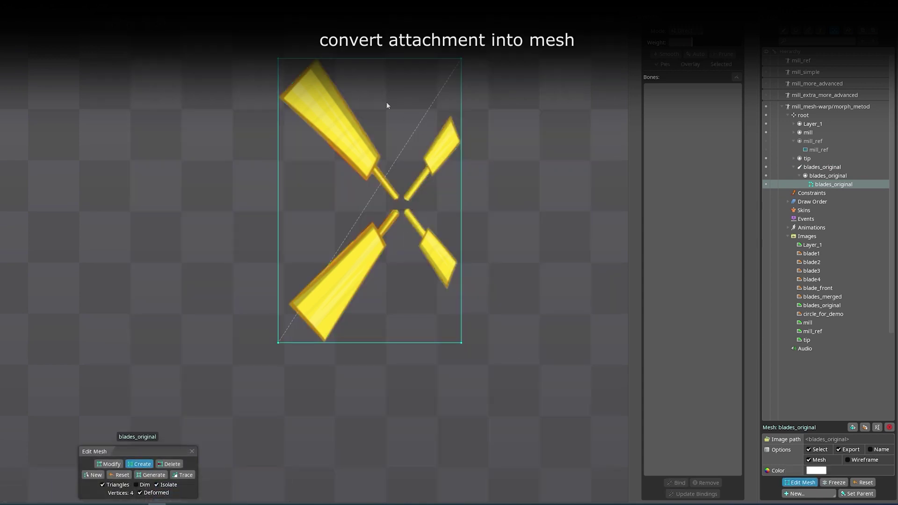
Start a new mesh hull along the upper-left blade's outer edge, past the hub to the upper-right blade's inner corner
scroll(385, 112, "up", 3)
left_click(93, 475)
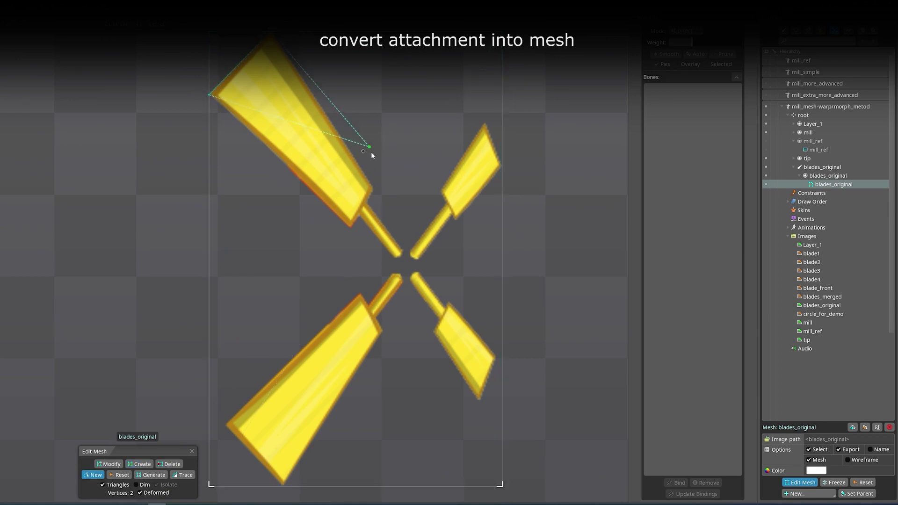
left_click(368, 203)
left_click(405, 251)
left_click(409, 251)
left_click(446, 204)
left_click(442, 192)
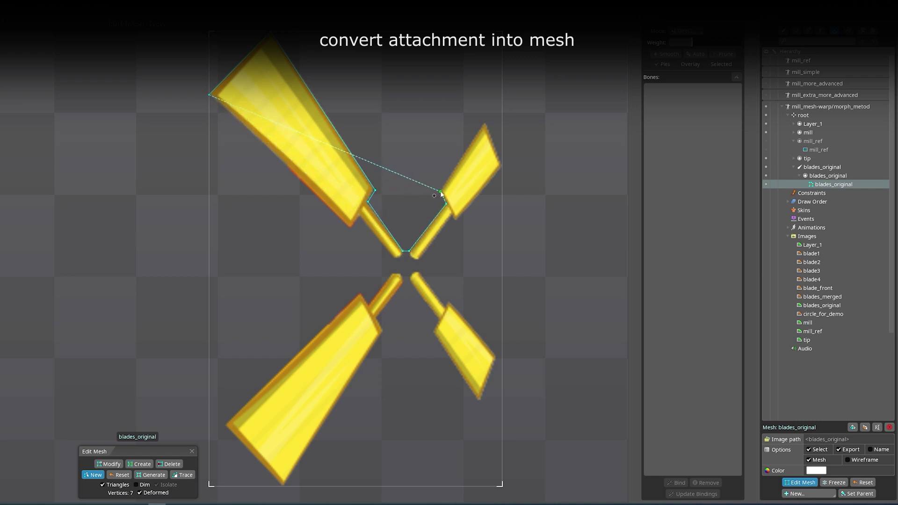
Continue the hull around the upper-right blade and back along its arm to the hub
left_click(486, 123)
left_click(502, 165)
left_click(457, 221)
left_click(451, 225)
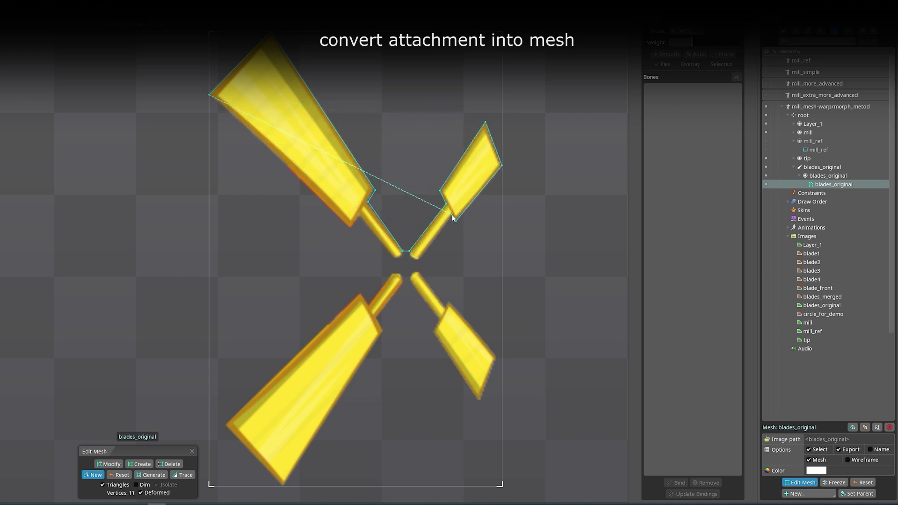
left_click(418, 259)
left_click(412, 256)
left_click(418, 273)
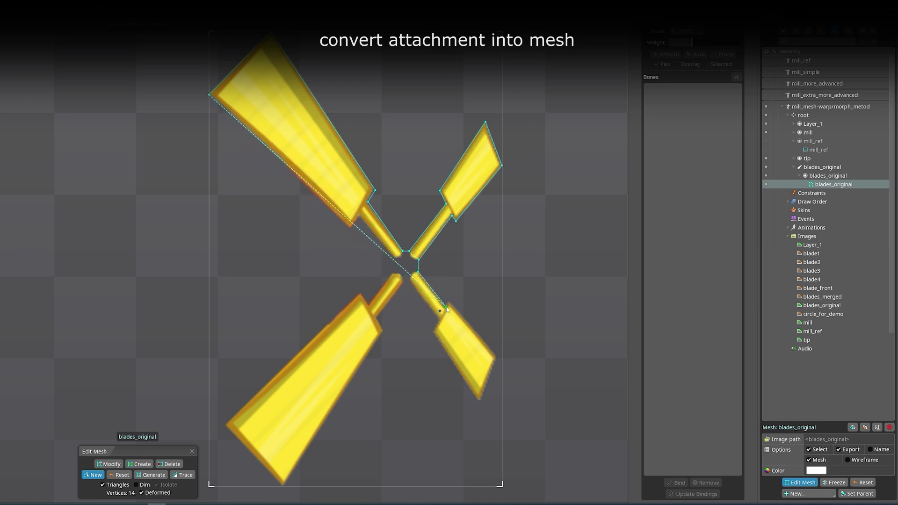
Trace the hull around the lower-right blade and back along its arm to the hub
left_click(497, 357)
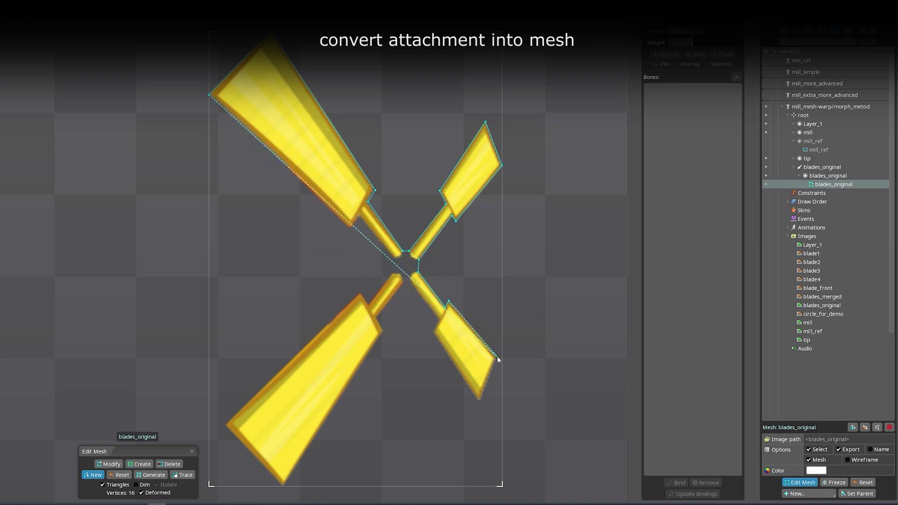
left_click(479, 401)
left_click(431, 335)
left_click(440, 319)
left_click(410, 279)
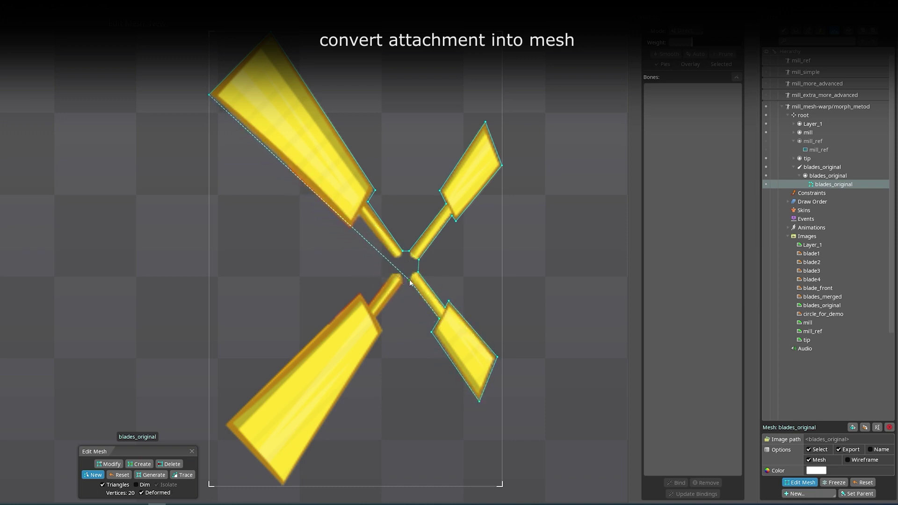
Trace the hull down the lower-left blade's arm and around the blade's four corners
left_click(402, 282)
left_click(396, 294)
left_click(377, 319)
left_click(382, 331)
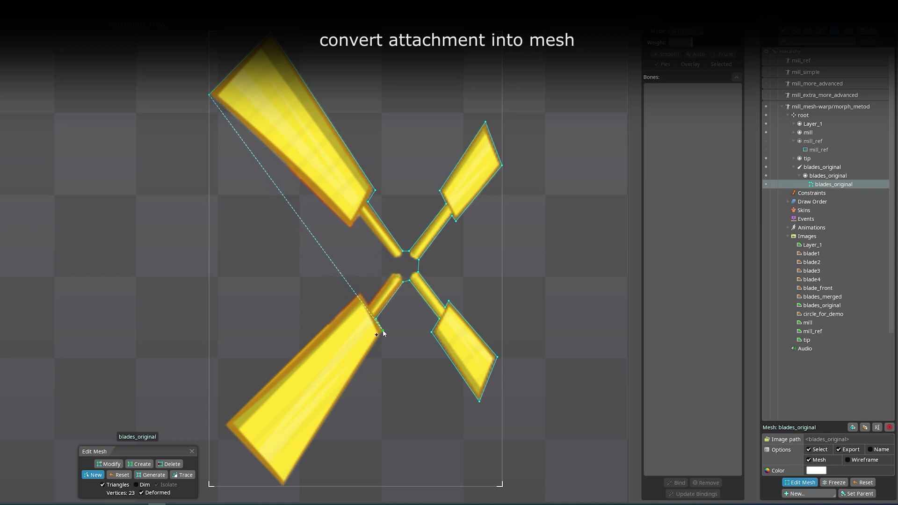
left_click(283, 486)
left_click(225, 425)
left_click(360, 293)
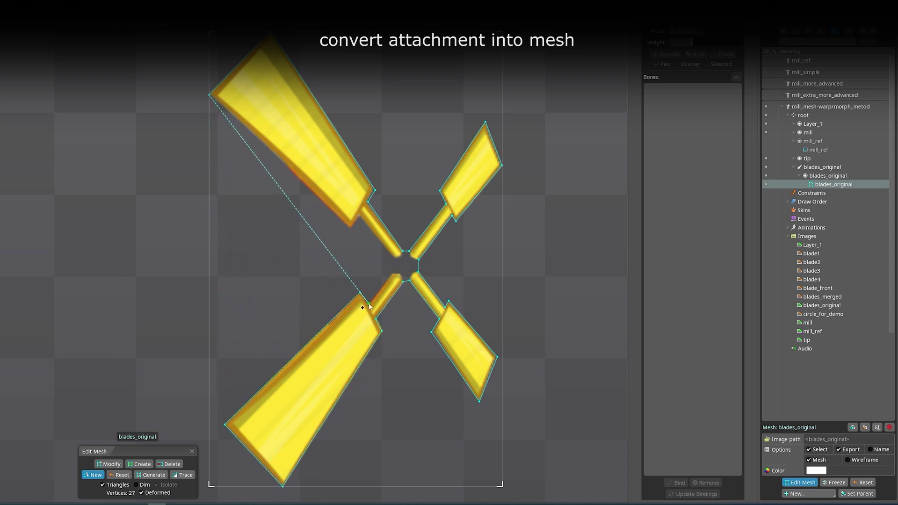
Trace past the hub and along the upper-left blade's lower edge, closing the hull at its first vertex
left_click(368, 305)
left_click(391, 273)
left_click(393, 258)
left_click(352, 228)
left_click(350, 229)
left_click(209, 95)
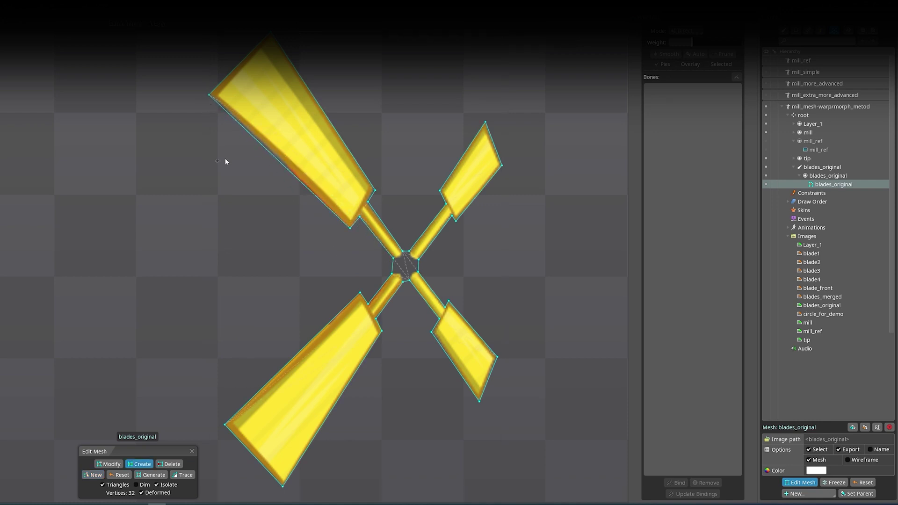
Finish editing the propeller mesh and save the project
right_click(434, 259)
scroll(434, 260, "down", 2)
key("Escape")
key("ctrl+s")
right_click(450, 249)
scroll(450, 248, "down", 1)
left_click_drag(450, 294, 490, 274)
Rename only the blades_original bone to blades_original_1 and duplicate it with its mesh as blades_original_2
double_click(831, 167)
left_click(262, 260)
left_click(263, 268)
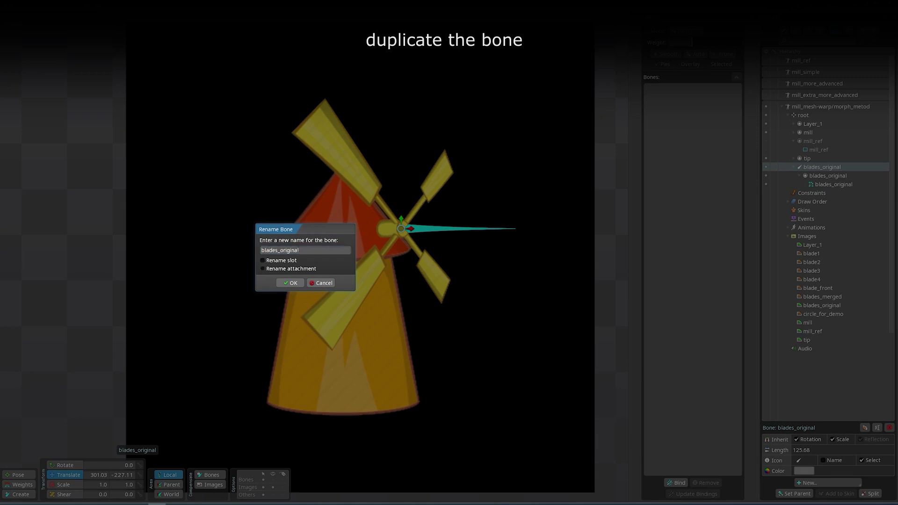
left_click(291, 283)
left_click(838, 193)
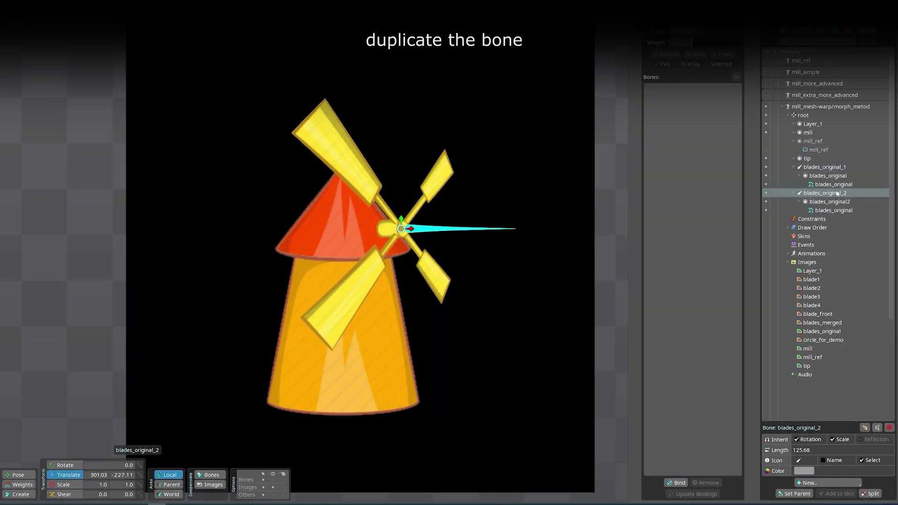
Switch to animation mode and key blades_original_2's rotation at frame 0
left_click(31, 31)
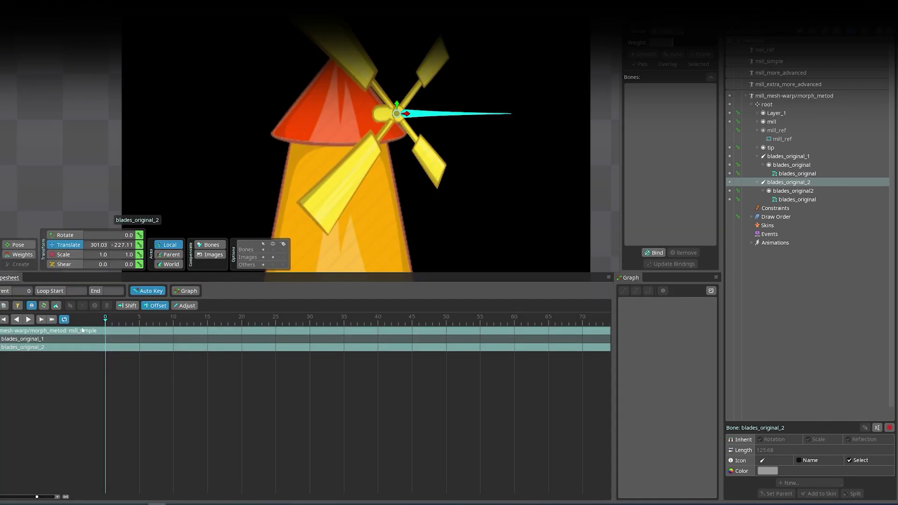
left_click(44, 306)
Set blades_original_2's rotation to 90 at frame 15
left_click(208, 319)
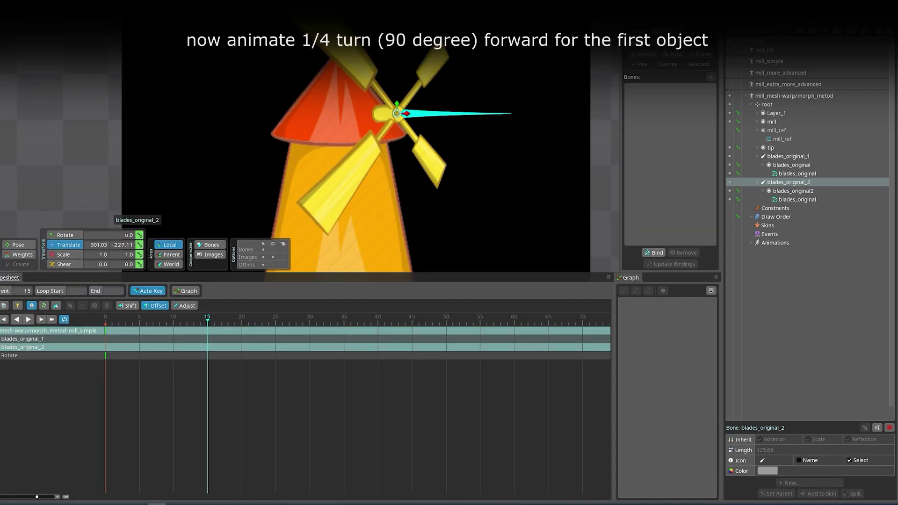
left_click(110, 235)
type("90")
key("Return")
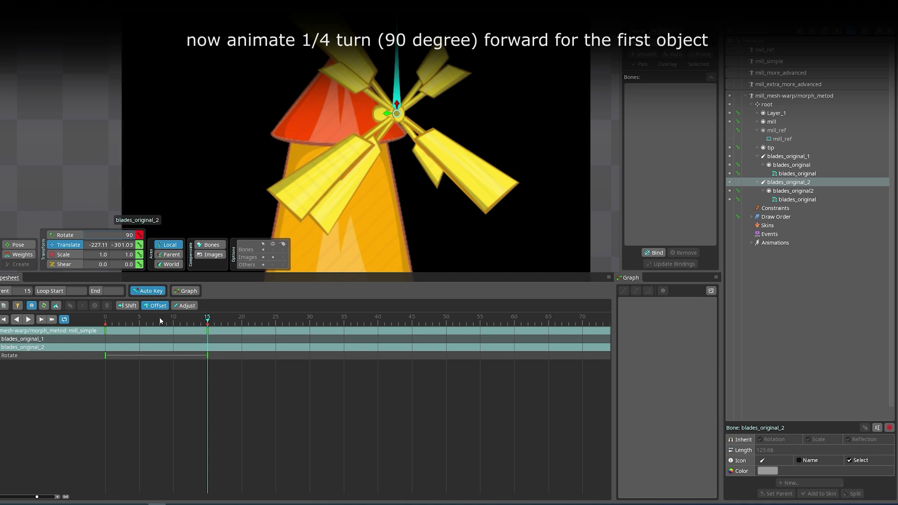
Set blades_original_2's rotation to -90 at frame 15 and return to frame 0
left_click_drag(160, 320, 206, 318)
left_click(121, 235)
type("-90")
left_click_drag(105, 319, 111, 351)
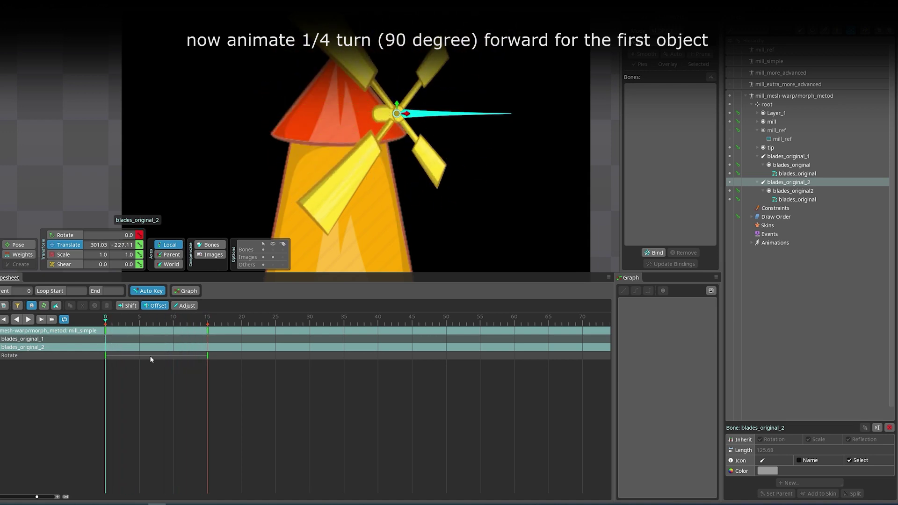
Key the deform of blades_original_2's mesh at frames 0 and 15
left_click(738, 200)
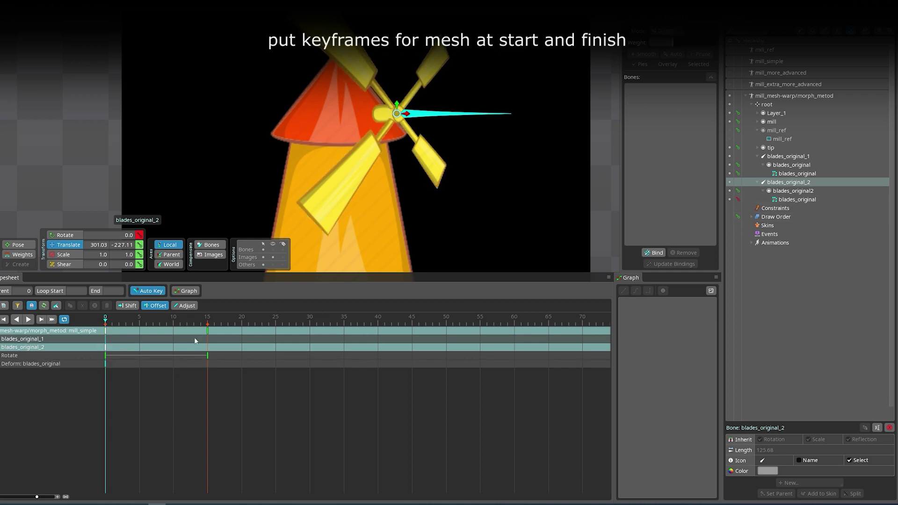
left_click(208, 323)
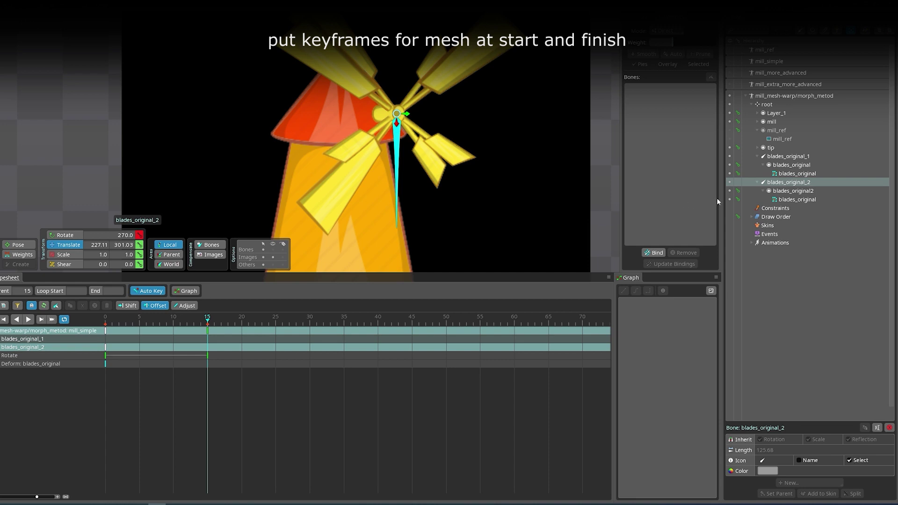
left_click(738, 199)
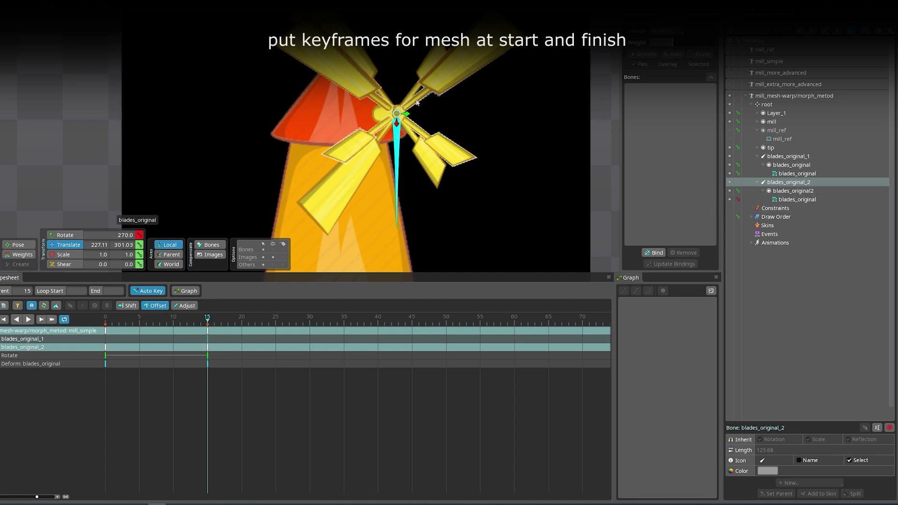
Tint the blades_original2 slot semi-transparent red (255, 0, 0) and move its color key from frame 15 to frame 0
left_click(56, 364)
scroll(487, 204, "up", 2)
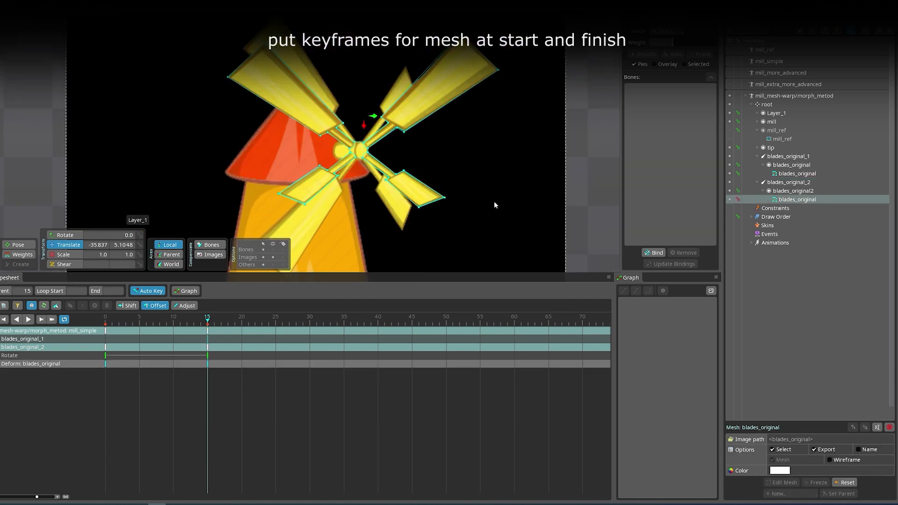
left_click(793, 190)
left_click(772, 481)
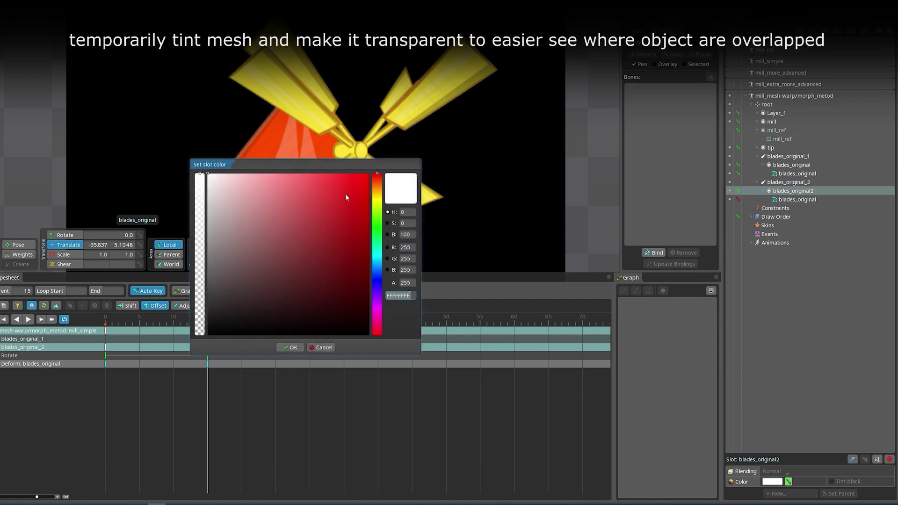
left_click_drag(346, 197, 369, 174)
left_click(201, 243)
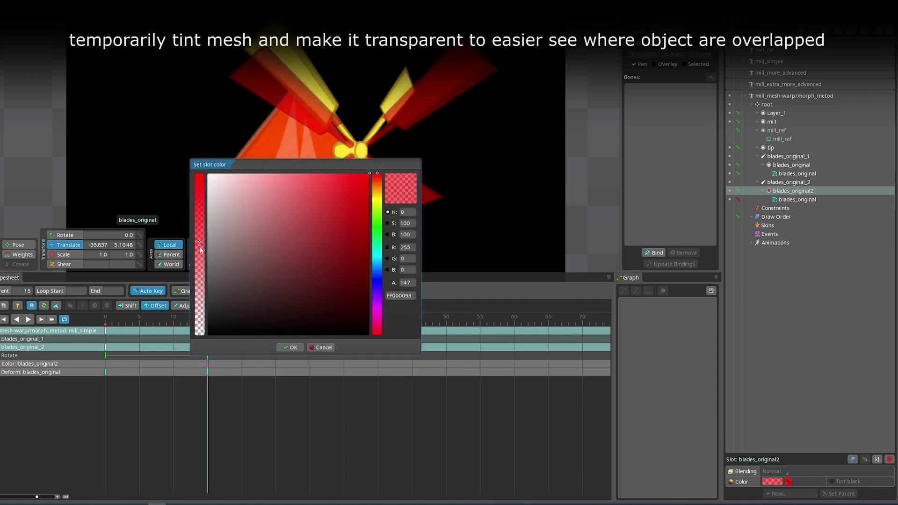
left_click_drag(200, 242, 200, 232)
left_click(298, 350)
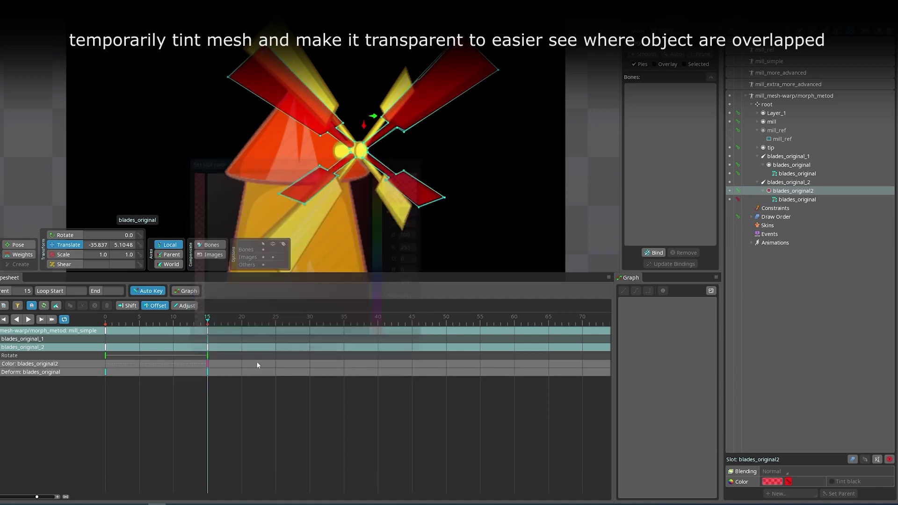
left_click_drag(207, 363, 155, 363)
At frame 15, move the tinted mesh's vertices so its upper-left blade and arm match the yellow blade beneath
left_click(216, 372)
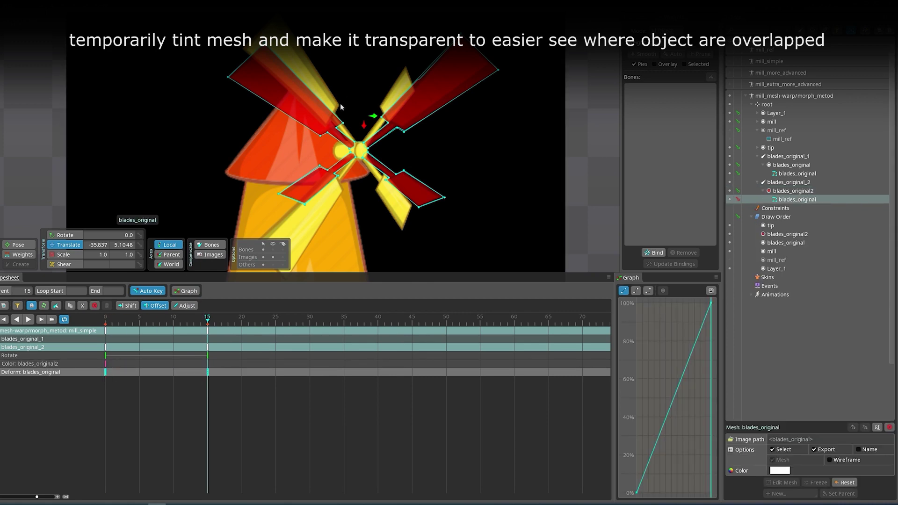
scroll(346, 105, "up", 4)
left_click(572, 273)
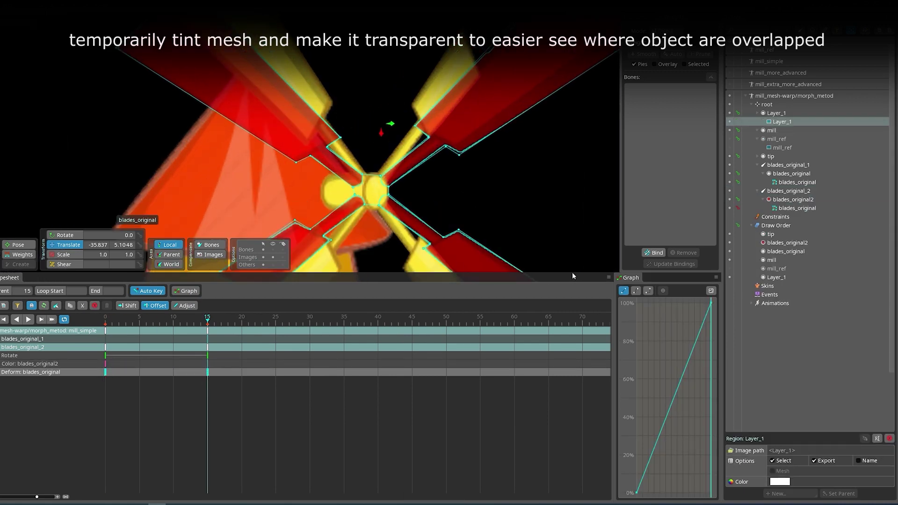
left_click_drag(572, 273, 563, 373)
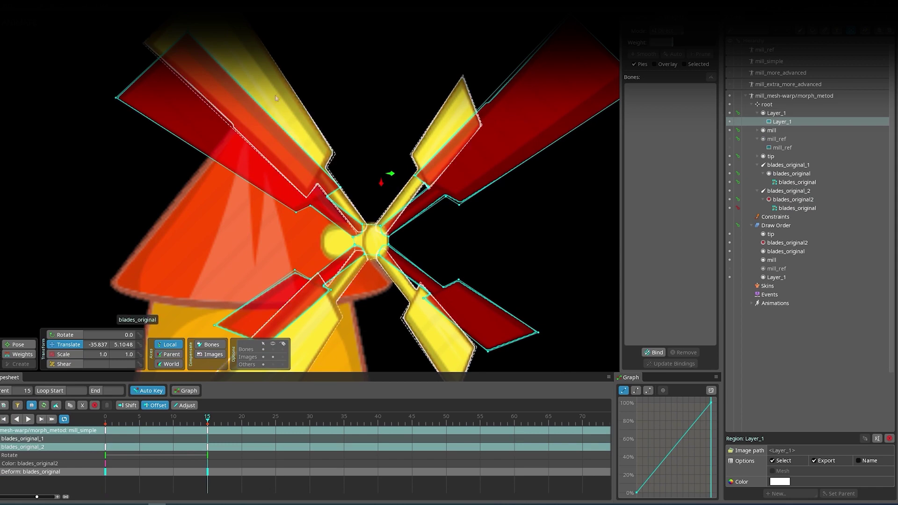
left_click_drag(267, 99, 285, 182)
left_click_drag(204, 117, 231, 55)
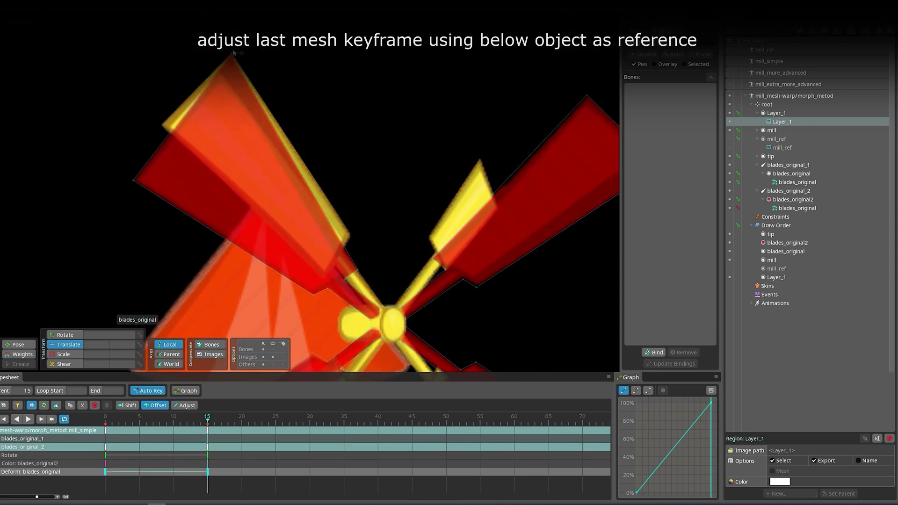
left_click_drag(133, 182, 162, 126)
left_click_drag(357, 268, 352, 230)
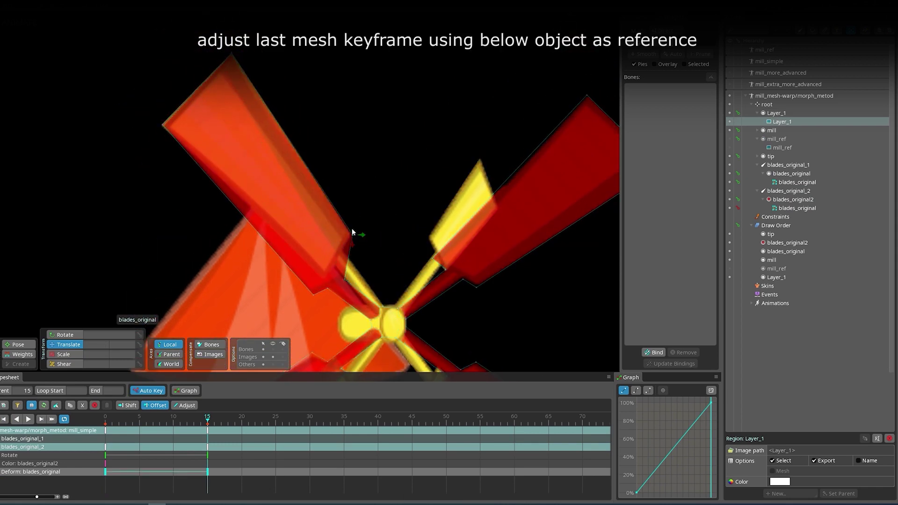
left_click_drag(313, 294, 323, 279)
left_click_drag(381, 305, 396, 306)
left_click(373, 325)
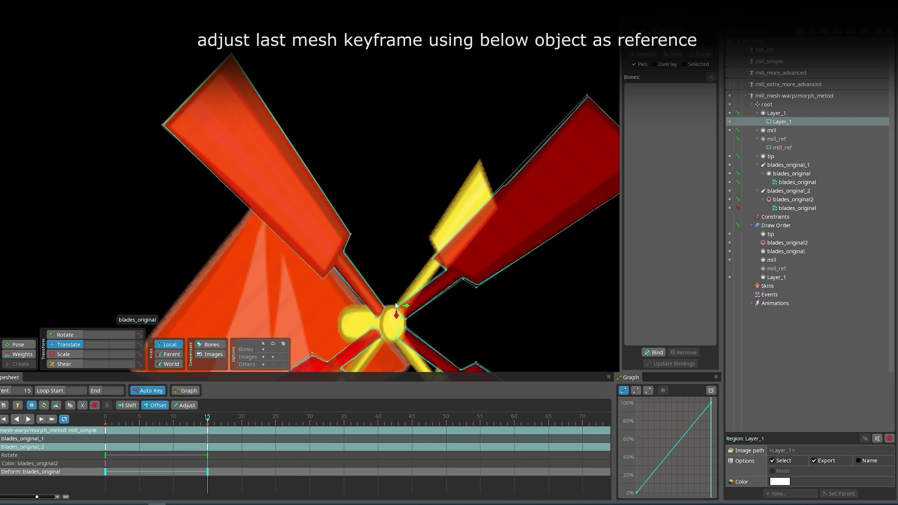
At frame 15, move the tinted mesh's vertices so its upper-right blade and arm match the yellow blade beneath
left_click_drag(432, 258, 429, 237)
left_click_drag(574, 95, 479, 160)
left_click_drag(461, 292, 381, 239)
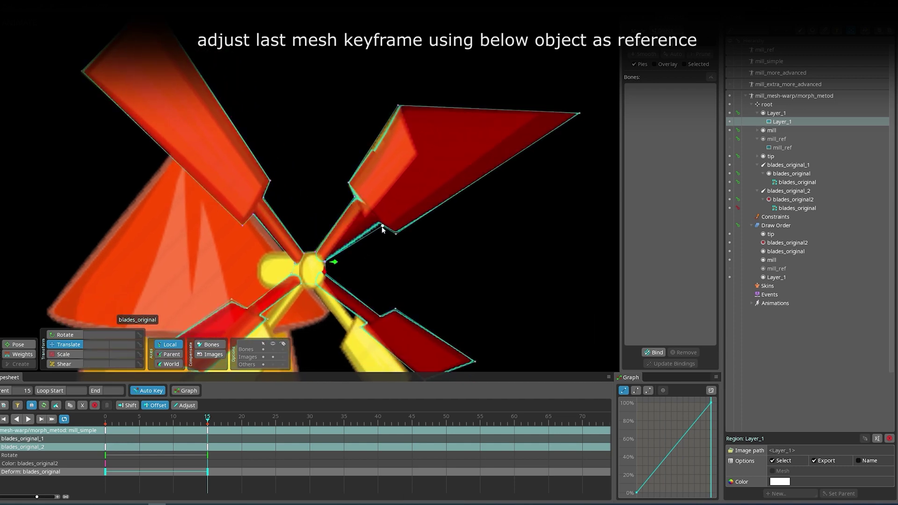
left_click(361, 213)
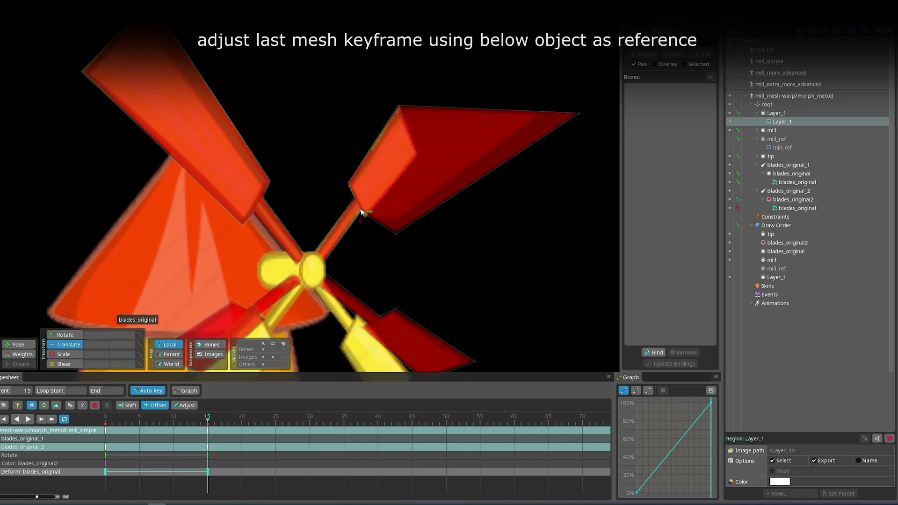
left_click_drag(397, 233, 366, 216)
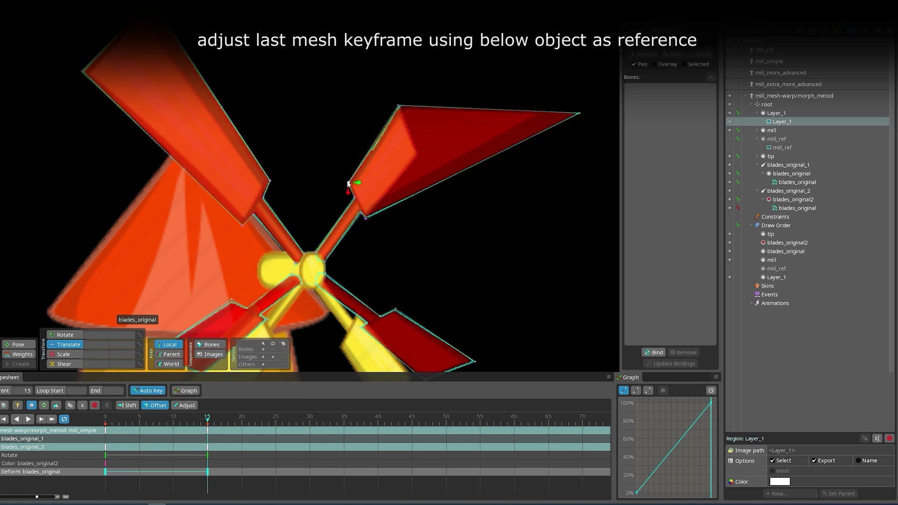
left_click_drag(580, 114, 419, 158)
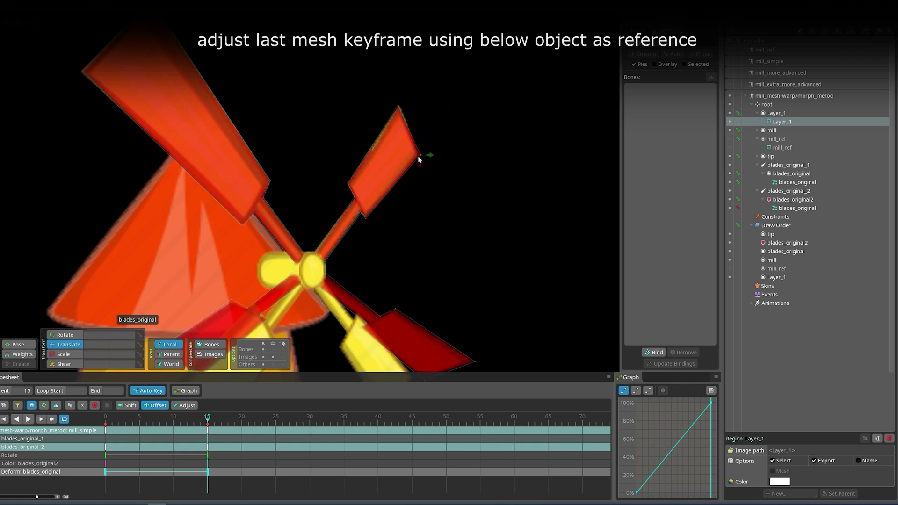
left_click(400, 106)
Reshape the tinted mesh's lower-right blade and arm to match the yellow blade beneath at frame 15
left_click_drag(456, 232, 503, 120)
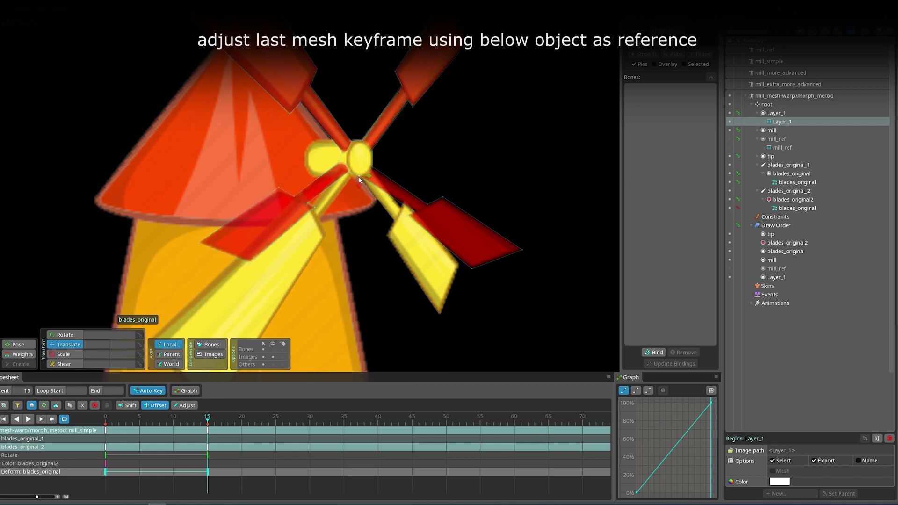
left_click(371, 168)
left_click_drag(370, 166, 368, 165)
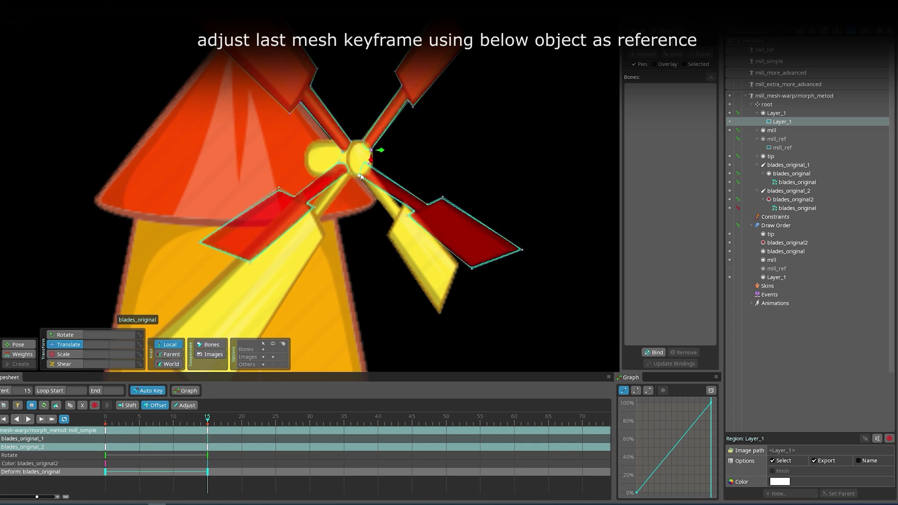
left_click_drag(407, 216, 387, 236)
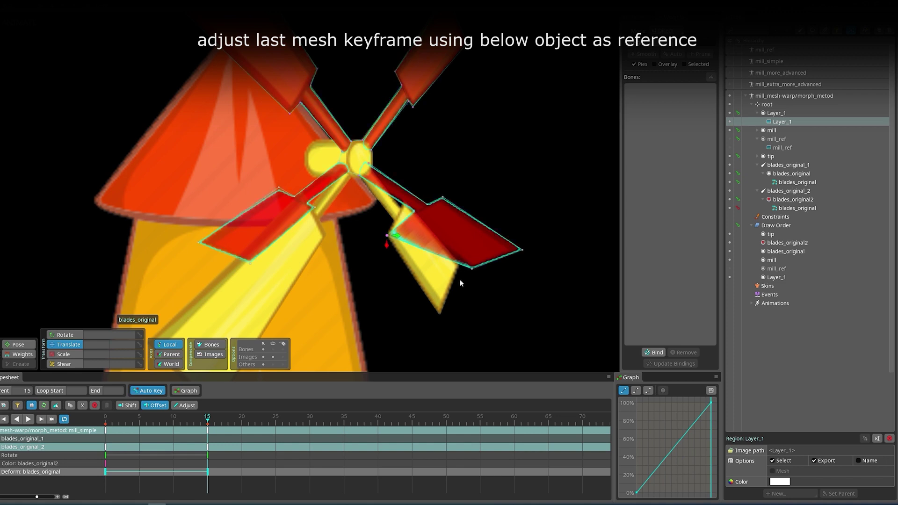
left_click_drag(472, 268, 440, 315)
mouse_move(414, 212)
left_mouse_down()
mouse_move(401, 208)
mouse_move(405, 201)
left_mouse_up()
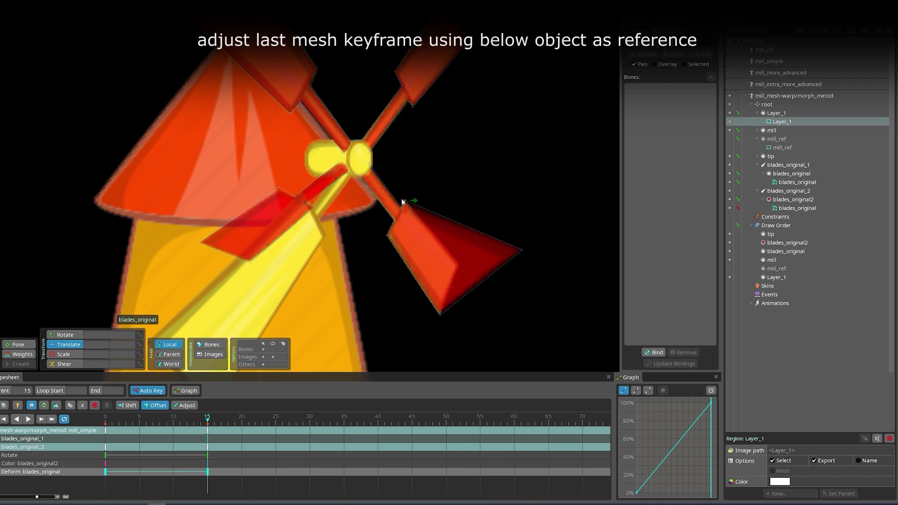
left_click_drag(521, 249, 461, 265)
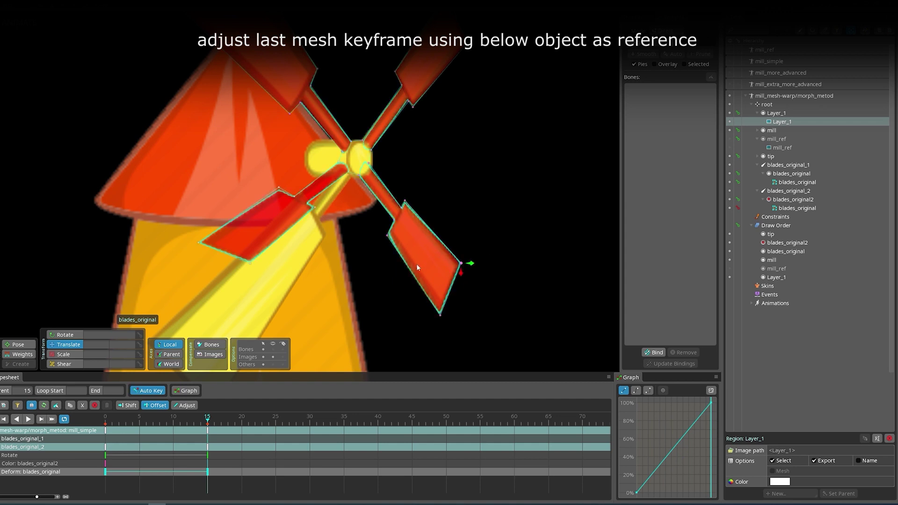
Move the tinted mesh's lower-left blade and arm vertices onto the yellow blade beneath at frame 15
left_click(354, 175)
left_click_drag(355, 176, 354, 175)
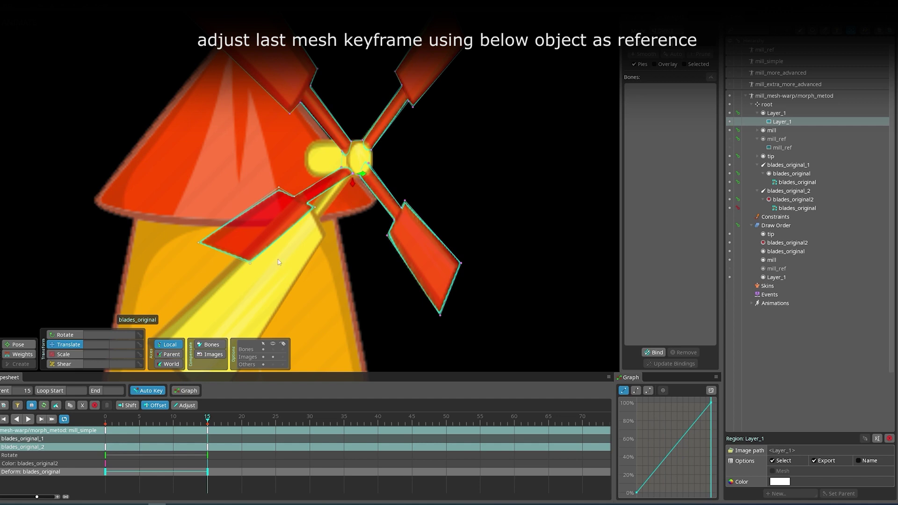
left_click_drag(315, 207, 303, 189)
left_click_drag(324, 265, 391, 151)
left_click_drag(316, 147, 279, 300)
left_click_drag(267, 132, 214, 234)
left_click_drag(368, 76, 369, 72)
scroll(427, 253, "down", 4)
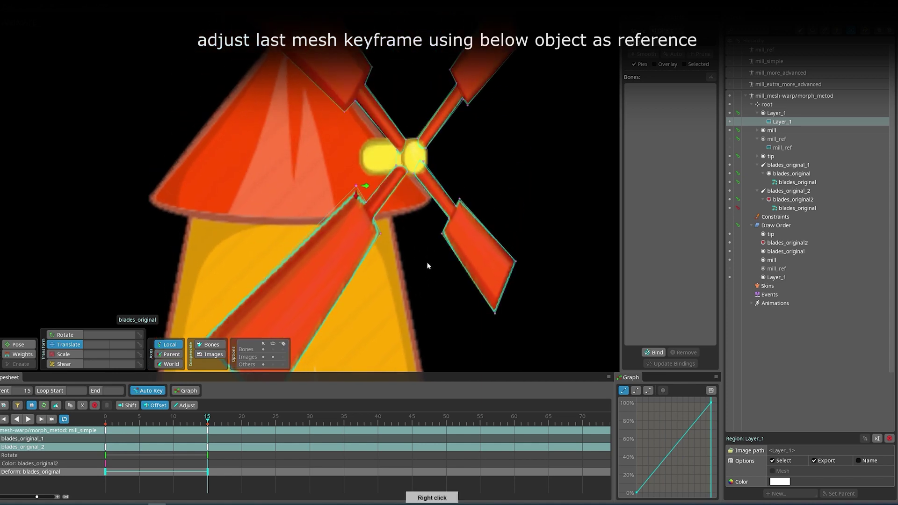
scroll(365, 141, "up", 6)
left_click_drag(343, 94, 362, 116)
scroll(363, 118, "down", 8)
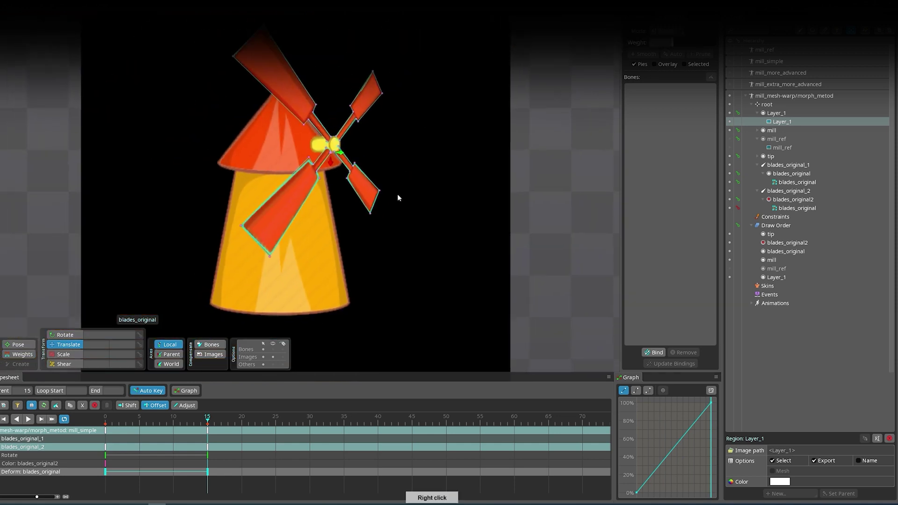
Scrub the animation back to frame 0 and make the timeline area taller
right_click(397, 194)
left_click_drag(172, 424, 203, 431)
left_click_drag(177, 436, 105, 435)
left_click_drag(436, 372, 433, 342)
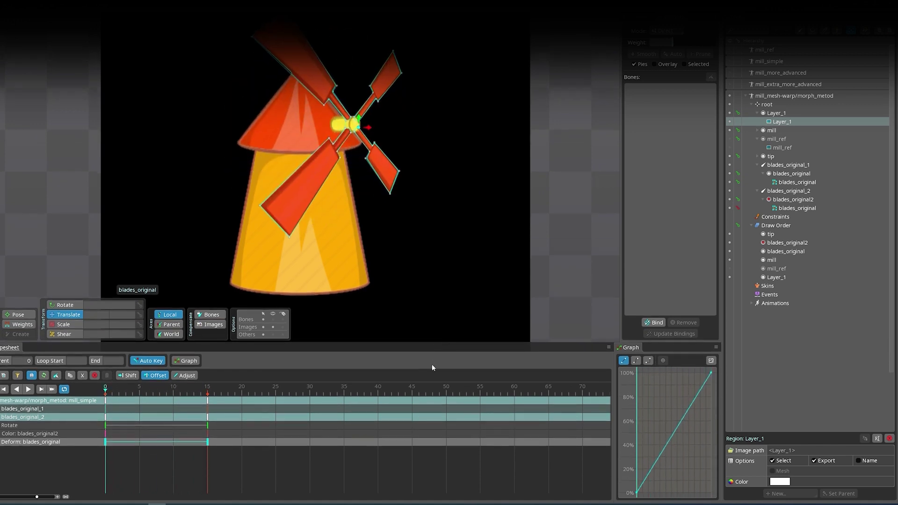
left_click_drag(134, 394, 105, 412)
Key blades_original_1's current rotation at frame 15 and set its rotation to 90 at frame 0
left_click(105, 433)
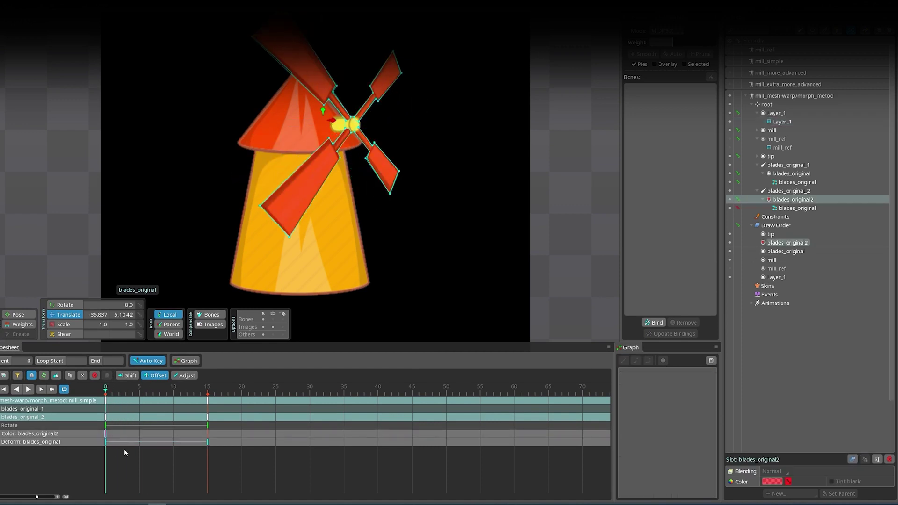
left_click(52, 409)
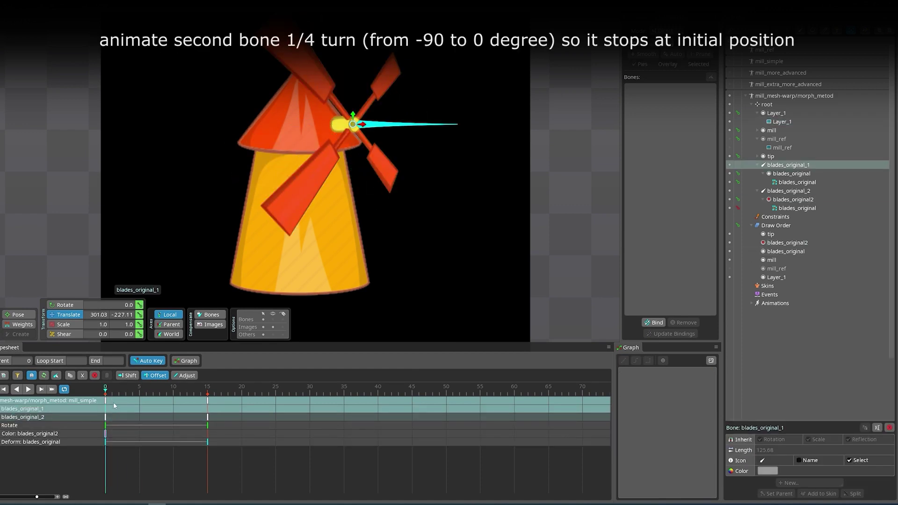
left_click(208, 424)
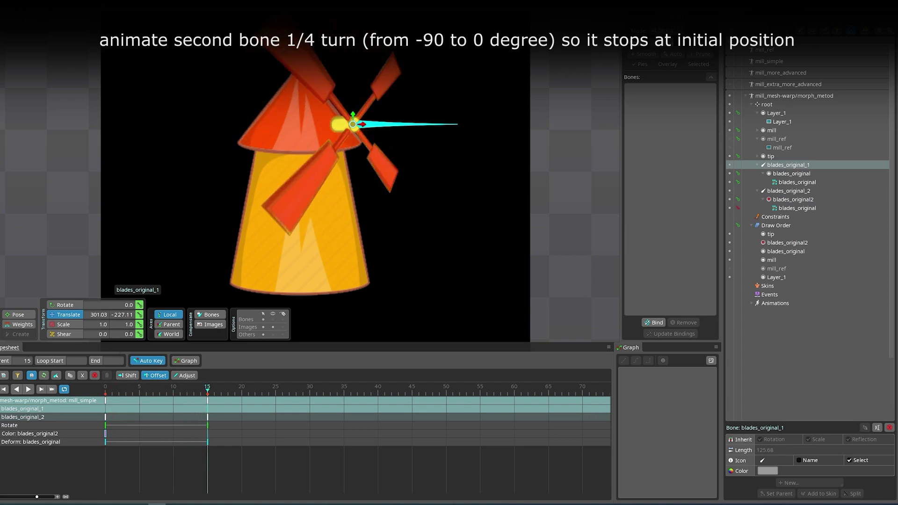
left_click(140, 305)
left_click_drag(118, 392, 106, 392)
left_click(123, 305)
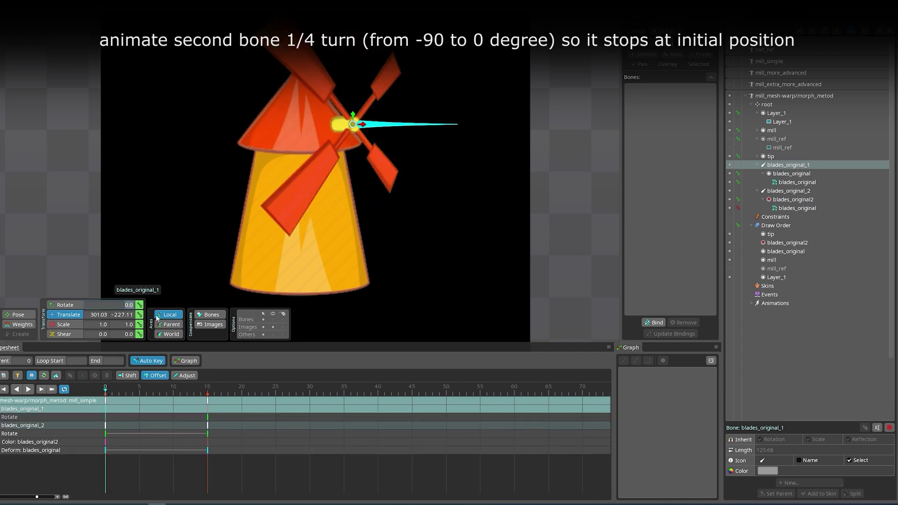
type("90")
key("Return")
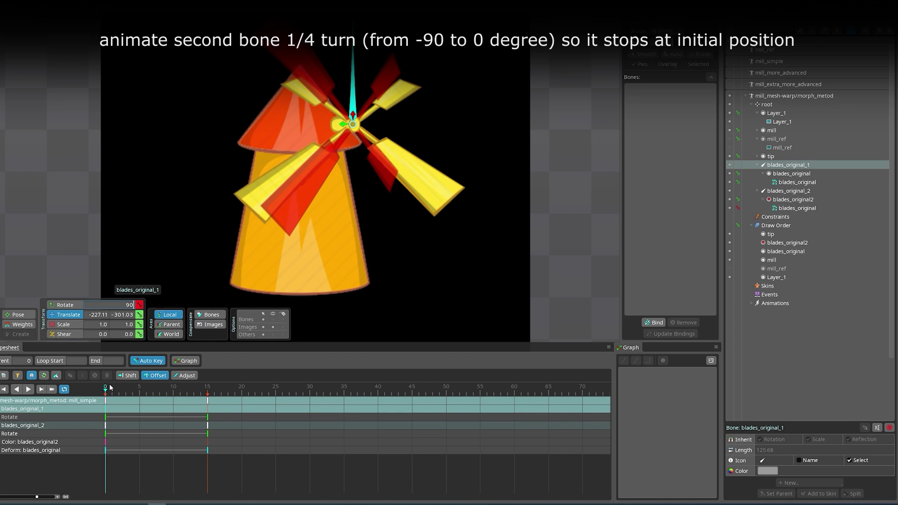
Key the deform of blades_original_1's mesh at frames 15 and 0, and select its deform track
left_click(207, 392)
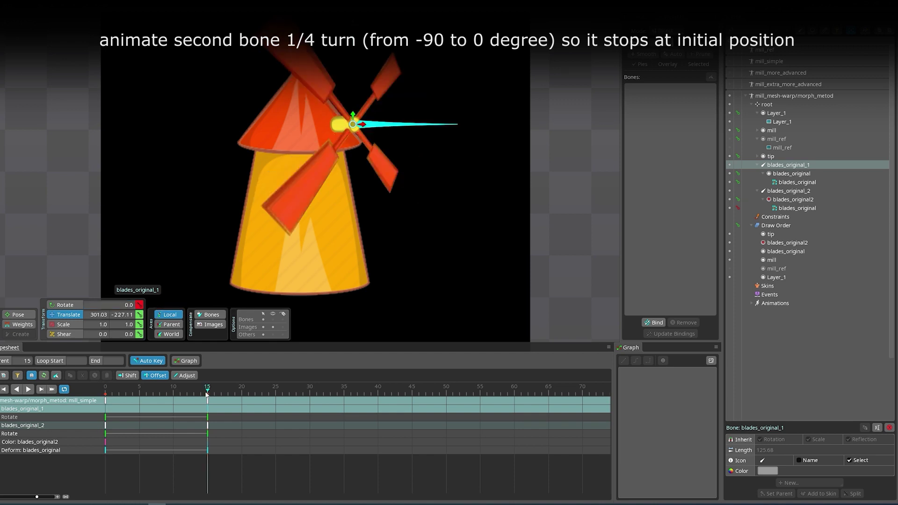
left_click(738, 182)
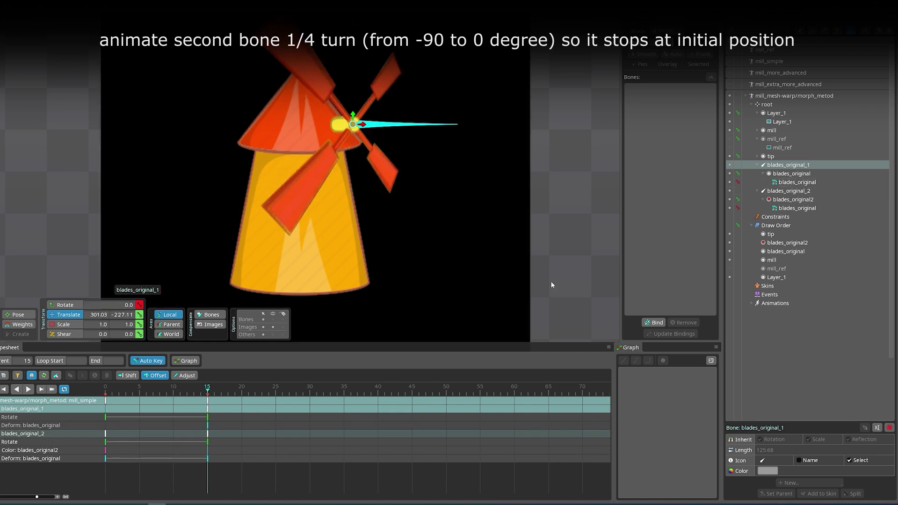
left_click(738, 182)
left_click(83, 426)
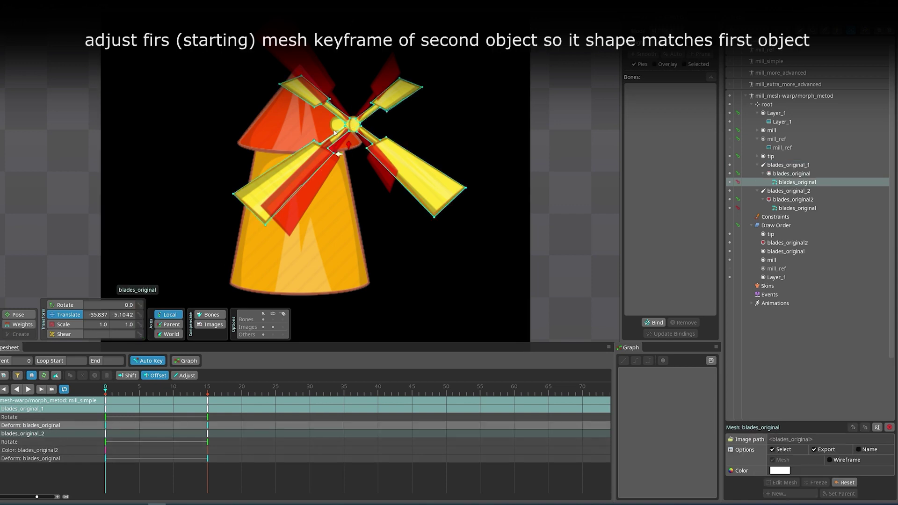
At frame 0, move the yellow mesh's lower-right blade and arm vertices to match the tinted red blade
scroll(336, 152, "up", 4)
right_click(338, 155)
left_click_drag(376, 122, 352, 260)
right_click(358, 153)
scroll(358, 153, "up", 2)
left_click(308, 164)
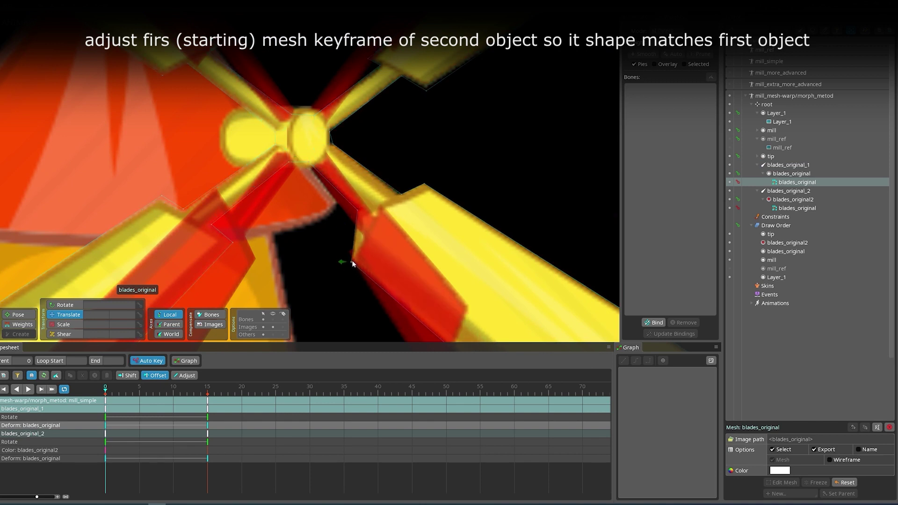
left_click_drag(378, 213, 367, 240)
left_click_drag(420, 286, 325, 136)
left_click(461, 297)
left_click_drag(457, 298, 274, 198)
left_click_drag(217, 103, 356, 184)
left_click_drag(320, 114, 311, 117)
left_click_drag(412, 154, 354, 207)
Reshape the yellow mesh's upper-right blade and arm to match the tinted red blade at frame 0
left_click_drag(388, 94, 329, 308)
left_click(400, 151)
left_click_drag(401, 148, 381, 68)
left_click_drag(301, 256, 300, 193)
scroll(297, 211, "up", 4)
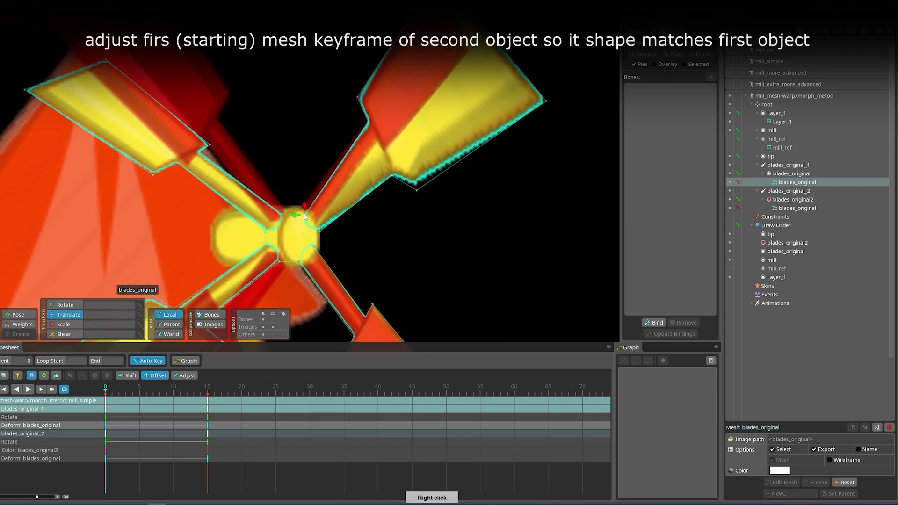
left_click_drag(296, 213, 376, 141)
left_click_drag(417, 190, 383, 149)
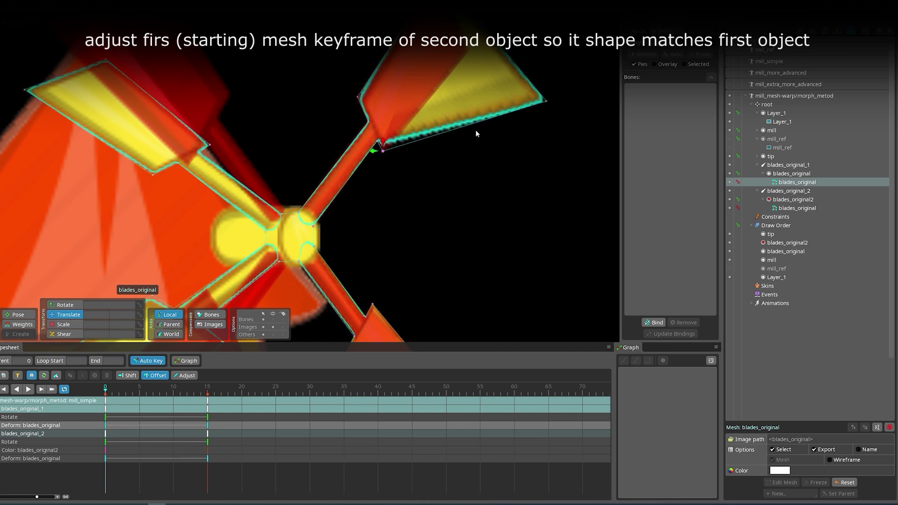
left_click_drag(477, 132, 422, 217)
left_click_drag(492, 188, 414, 134)
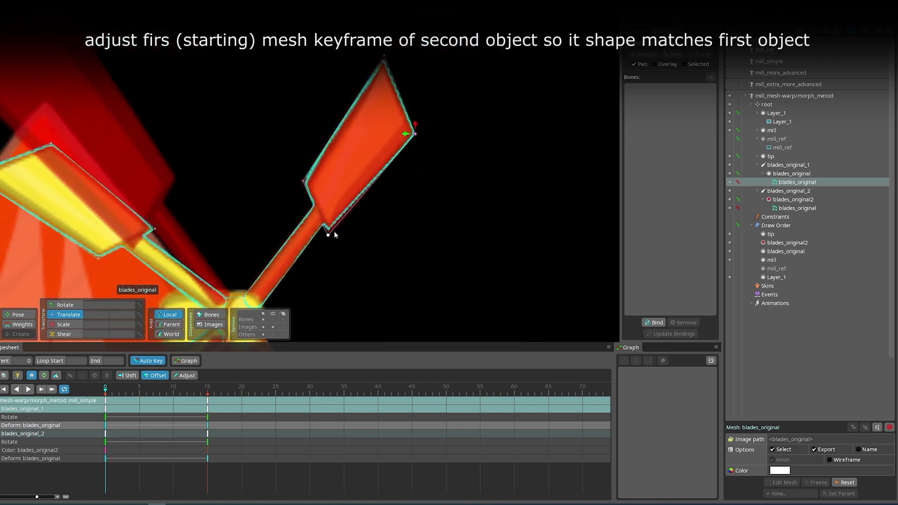
Move the yellow mesh's lower-left blade and arm vertices onto the tinted red blade at frame 0
right_click(311, 236)
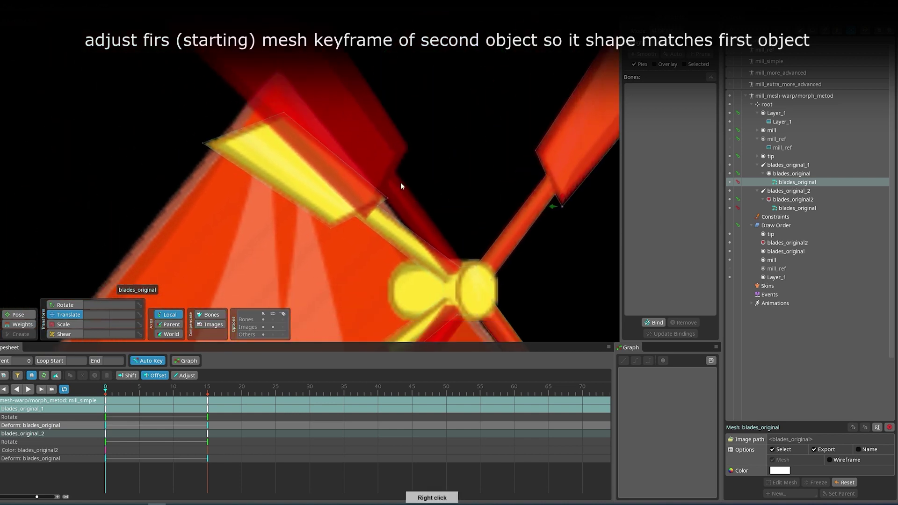
left_click_drag(401, 183, 347, 23)
left_click(403, 133)
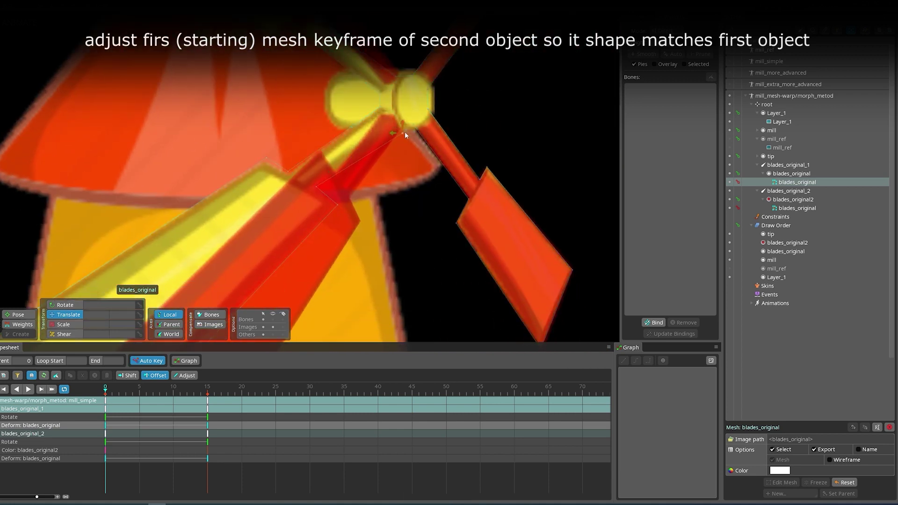
left_click(316, 188)
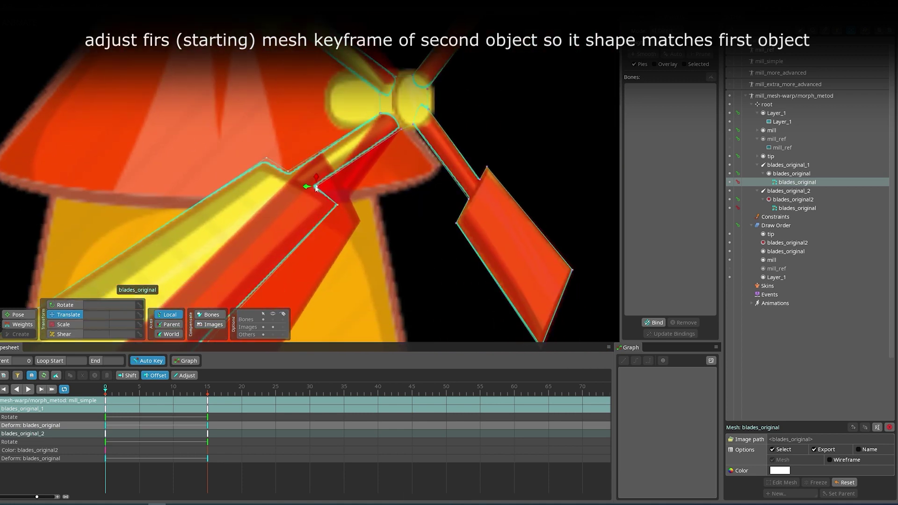
left_click_drag(316, 188, 361, 220)
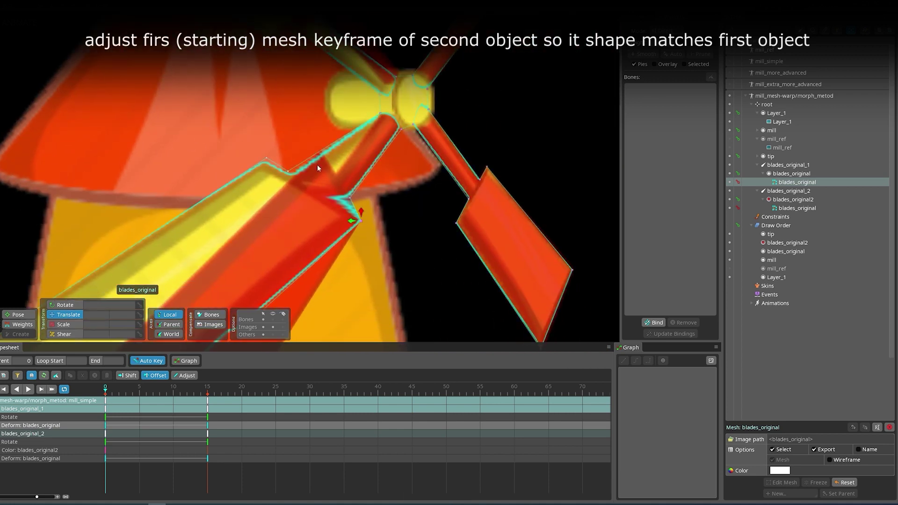
key("ctrl+z")
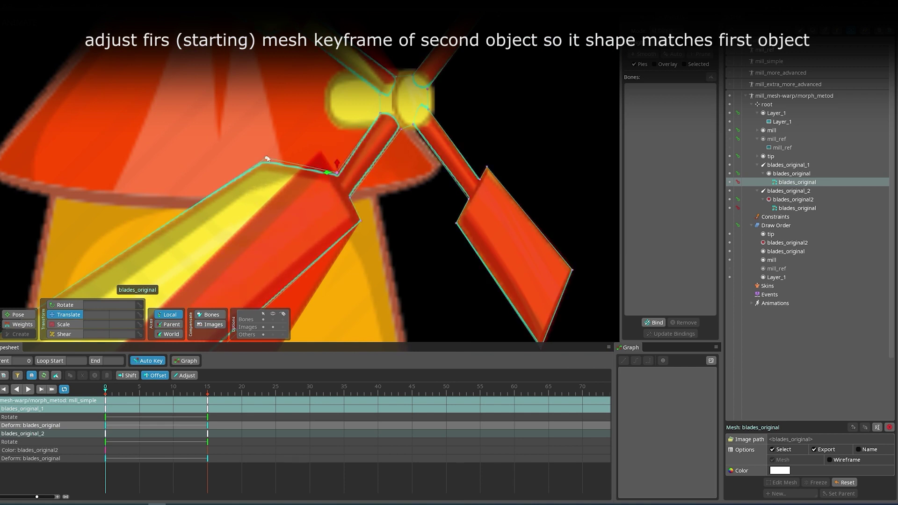
left_click_drag(267, 158, 321, 152)
left_click_drag(311, 223, 343, 129)
left_click(207, 221)
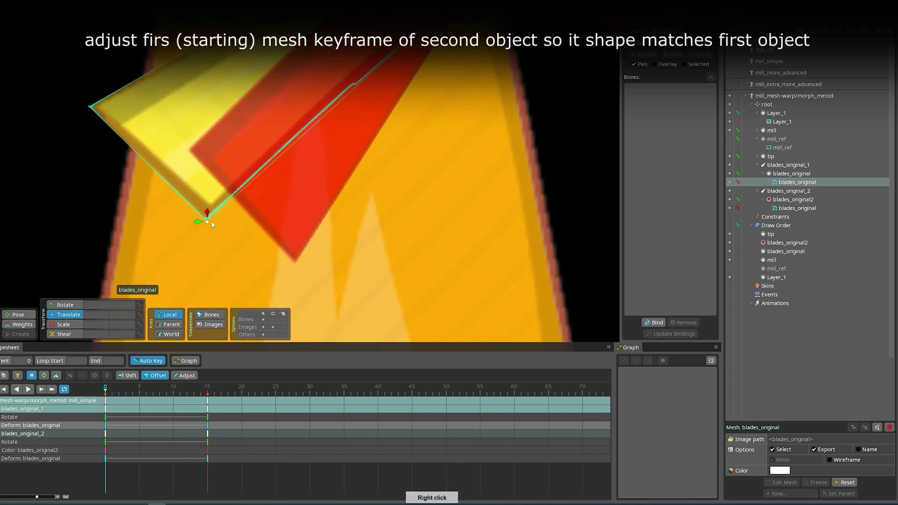
left_click_drag(212, 224, 301, 266)
left_click_drag(249, 164, 310, 210)
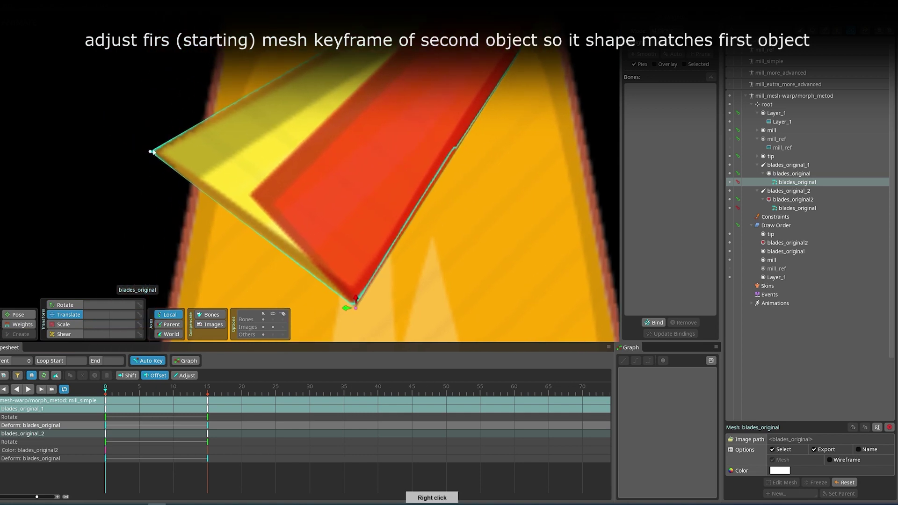
left_click_drag(153, 153, 252, 198)
left_click_drag(335, 131, 294, 304)
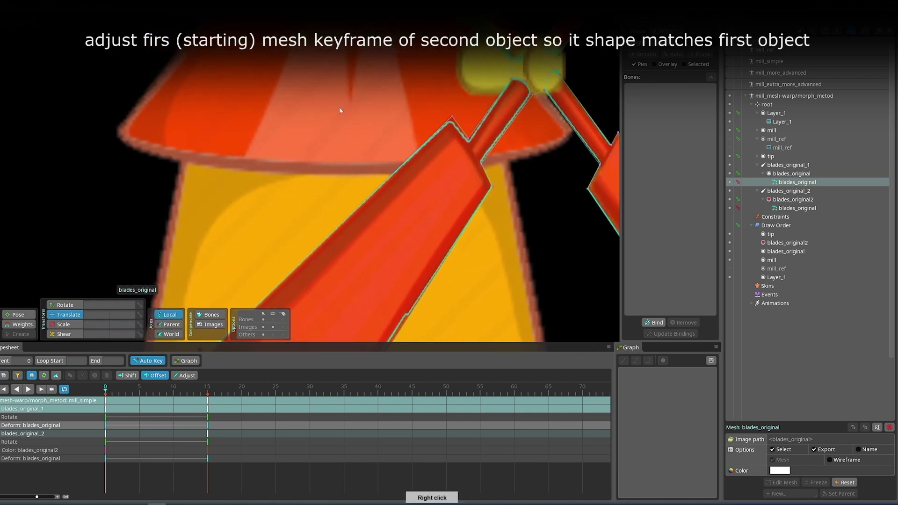
Move the yellow mesh's upper-left arm and inner blade vertices onto the tinted red blade at frame 0
left_click_drag(339, 107, 313, 149)
right_click(454, 202)
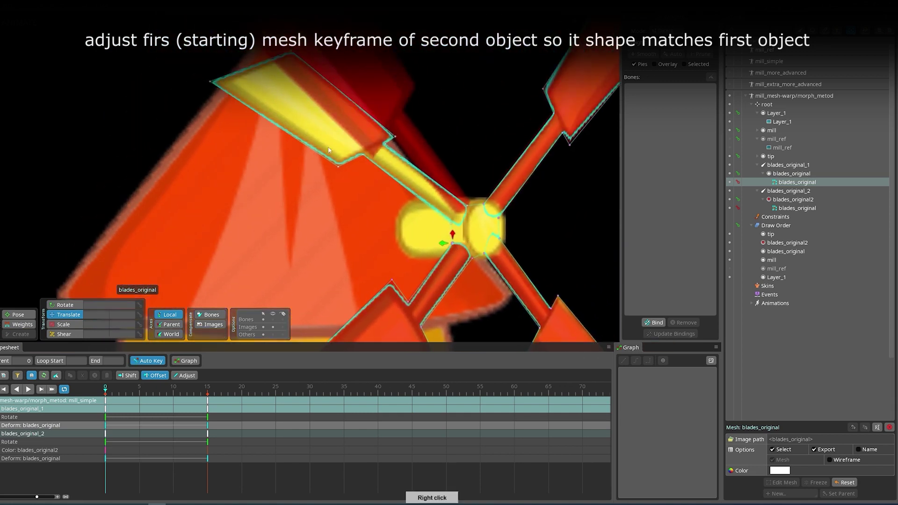
left_click_drag(467, 272, 449, 287)
right_click(398, 217)
left_click_drag(357, 252, 378, 197)
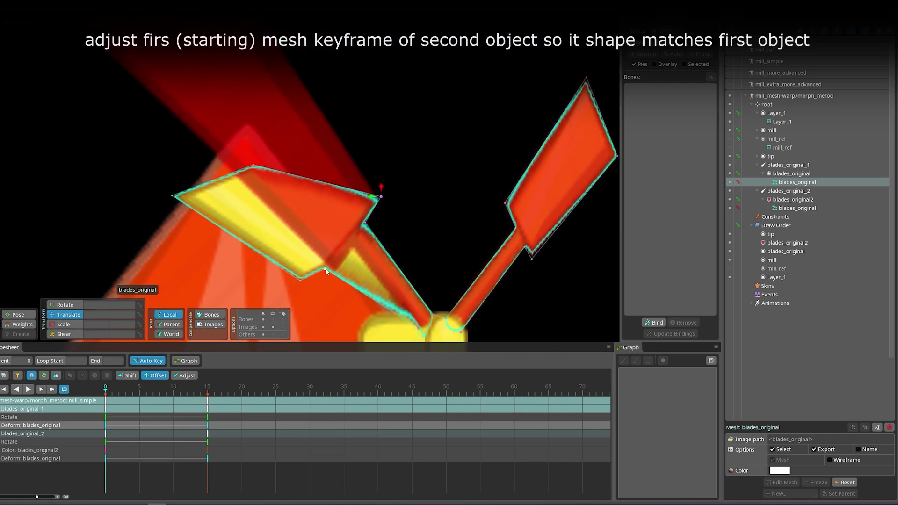
left_click_drag(365, 223, 354, 248)
Move the outer corner vertices of the yellow mesh's upper-left blade to match the tinted red blade at frame 0
left_click_drag(302, 281, 253, 24)
right_click(273, 178)
left_click_drag(233, 290, 136, 117)
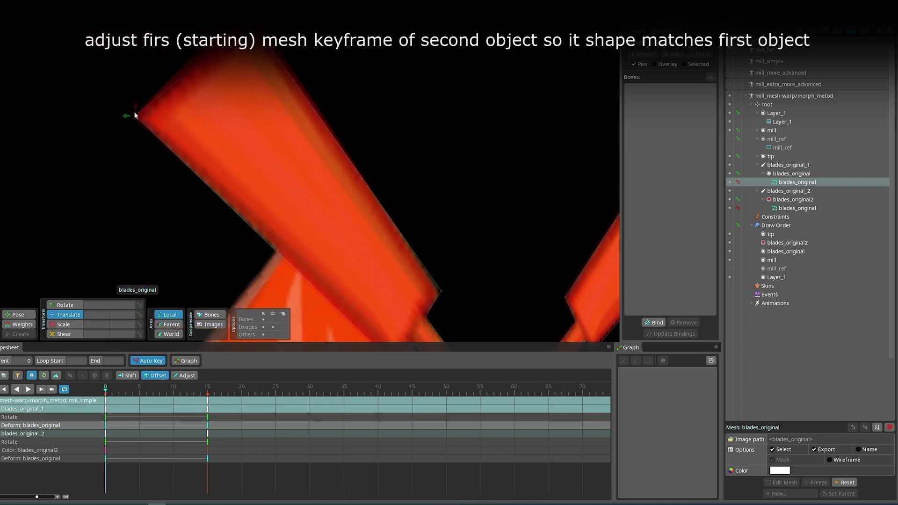
right_click(235, 61)
left_click_drag(306, 125, 302, 109)
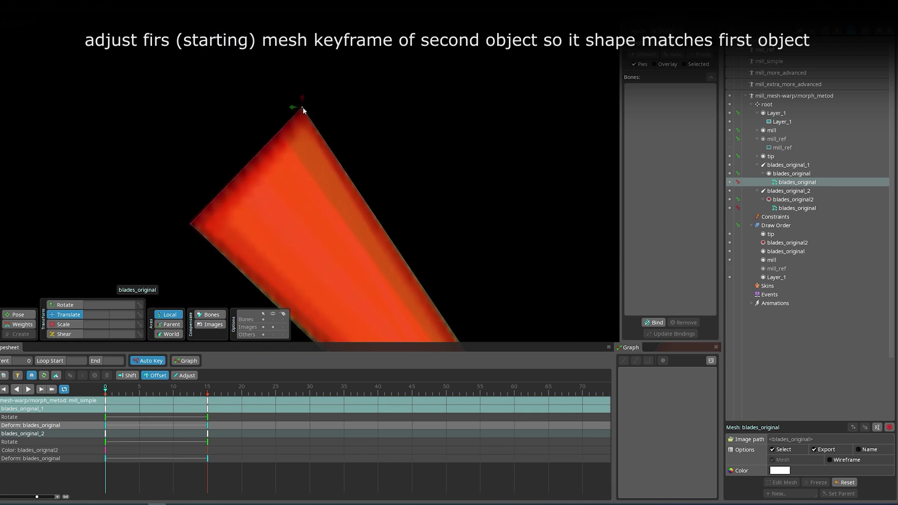
left_click_drag(191, 223, 190, 223)
scroll(400, 245, "down", 7)
right_click(400, 244)
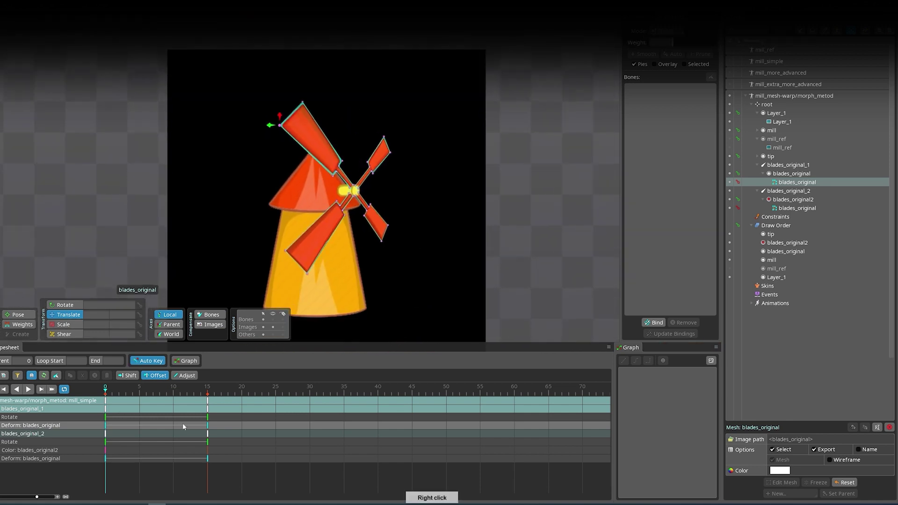
Delete the color key of slot blades_original2 at frame 0 to remove the red tint
mouse_move(105, 389)
left_mouse_down()
mouse_move(208, 392)
mouse_move(105, 397)
left_mouse_up()
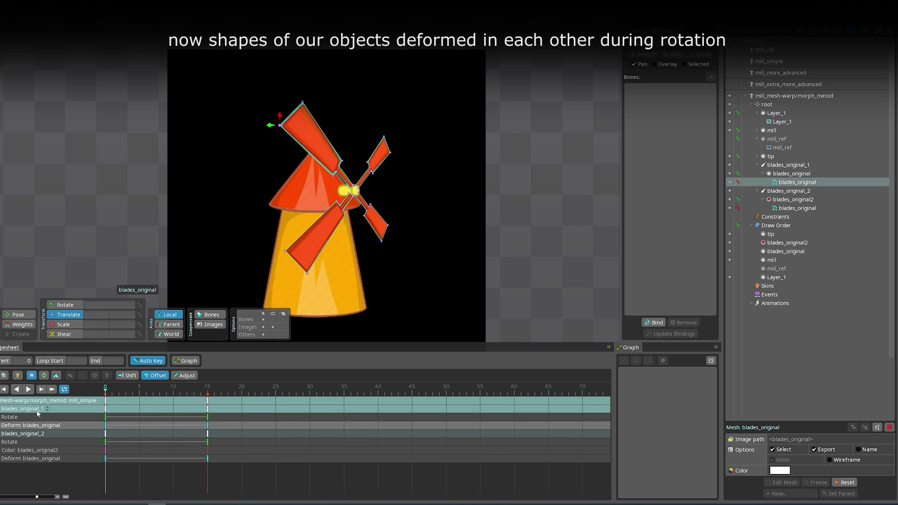
left_click(106, 452)
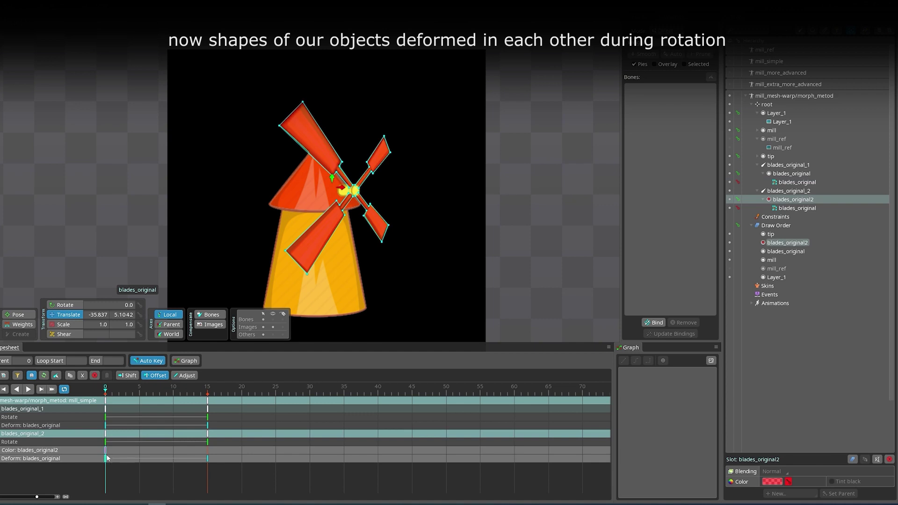
key("Delete")
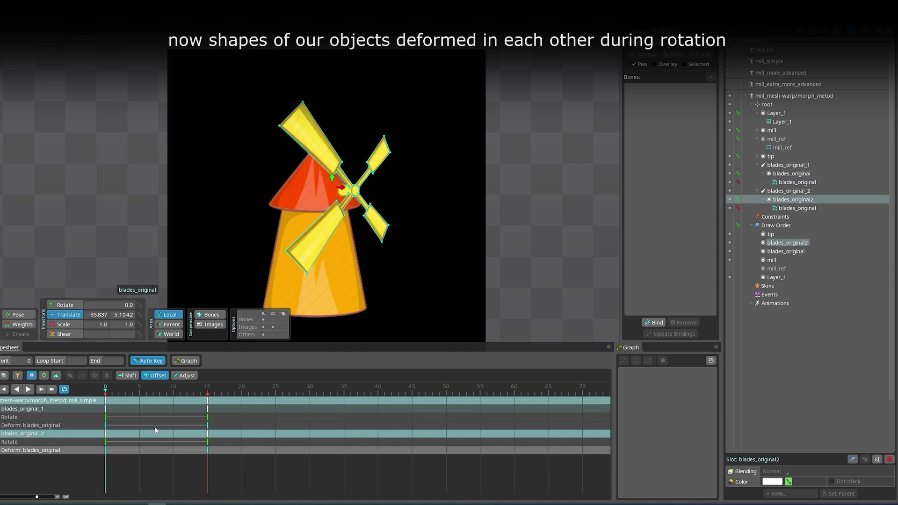
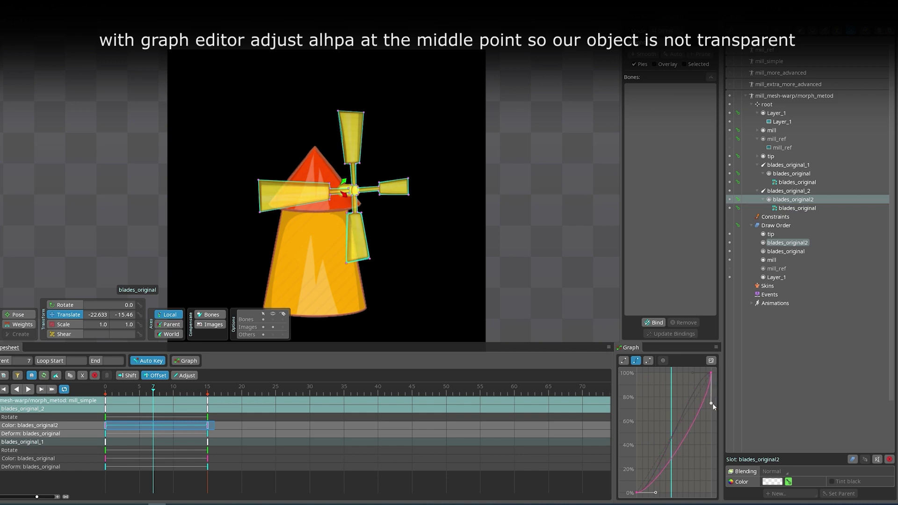
Make blades_original2's color curve start slowly and give blades_original's color keys a Bezier curve that rises early, keeping the blades opaque mid-rotation
left_click_drag(655, 493, 664, 470)
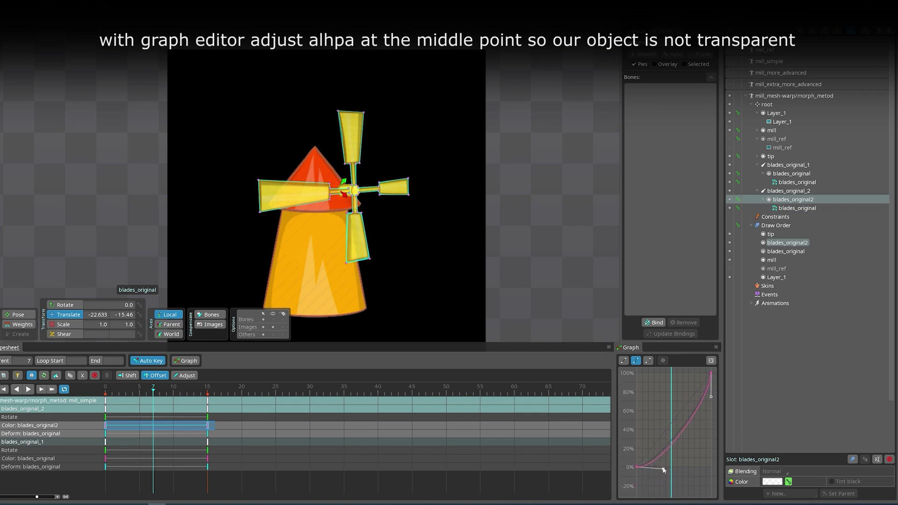
left_click(551, 458)
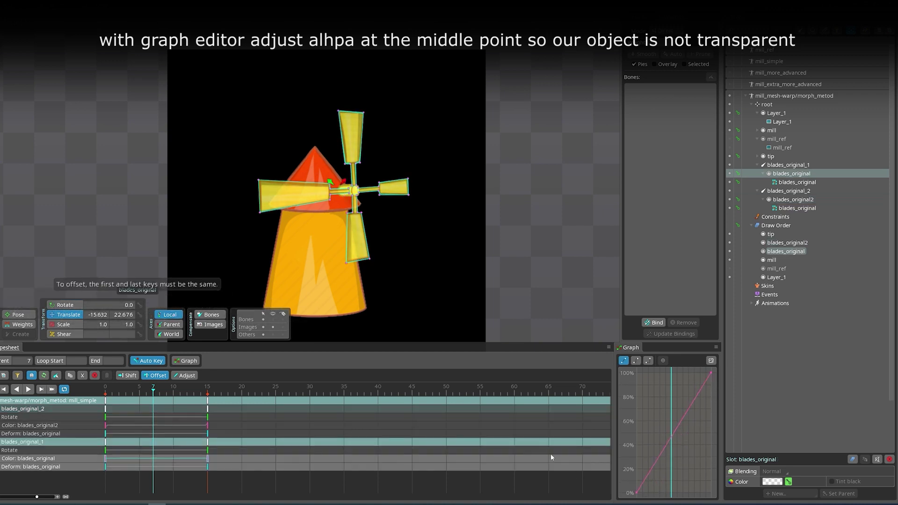
left_click(213, 459)
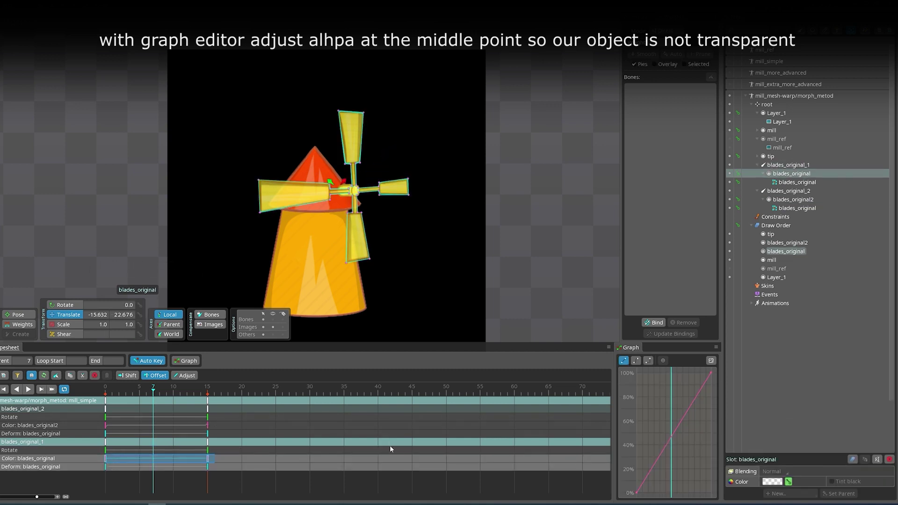
left_click(636, 360)
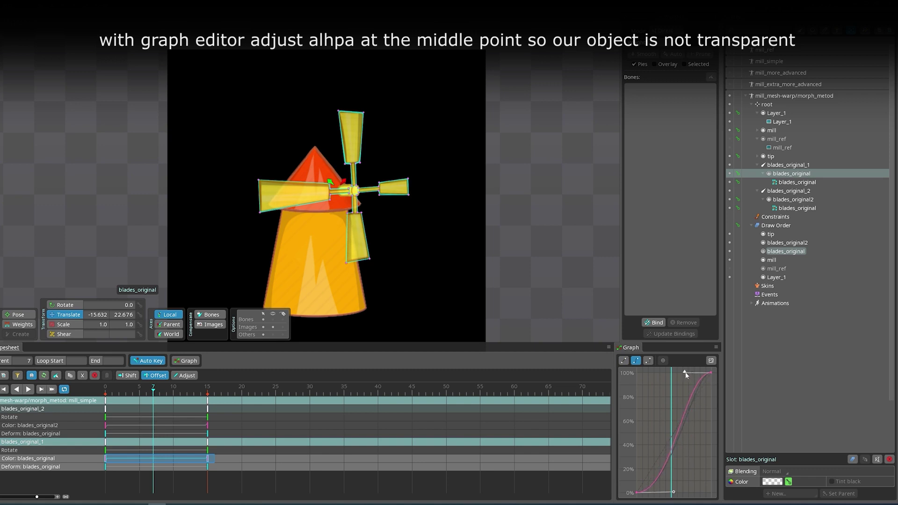
left_click_drag(673, 491, 644, 468)
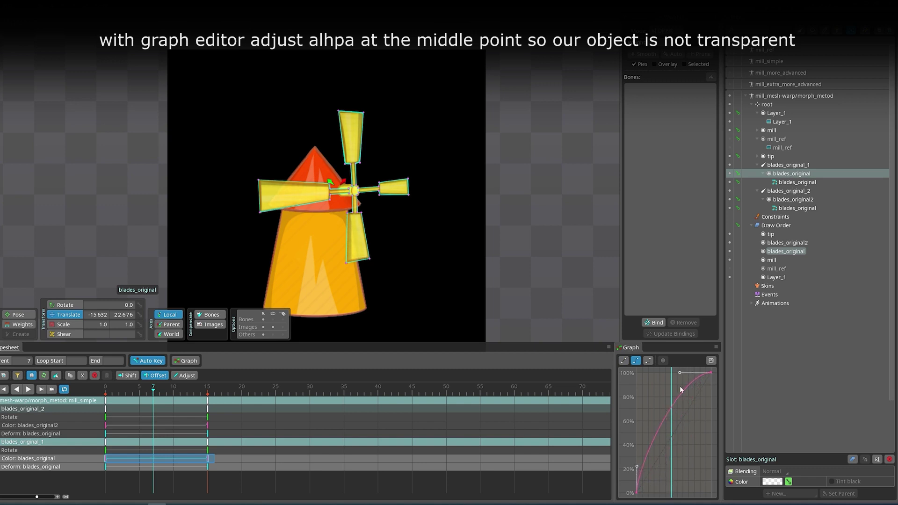
left_click_drag(675, 373, 673, 397)
Flatten the start of blades_original2's color curve further, judging the blades' opacity at frame 7
left_click(105, 426)
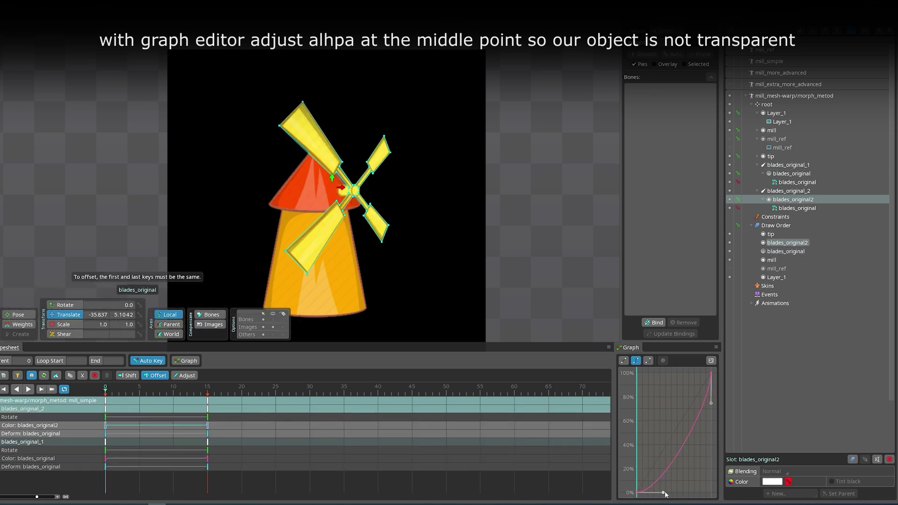
left_click(159, 393)
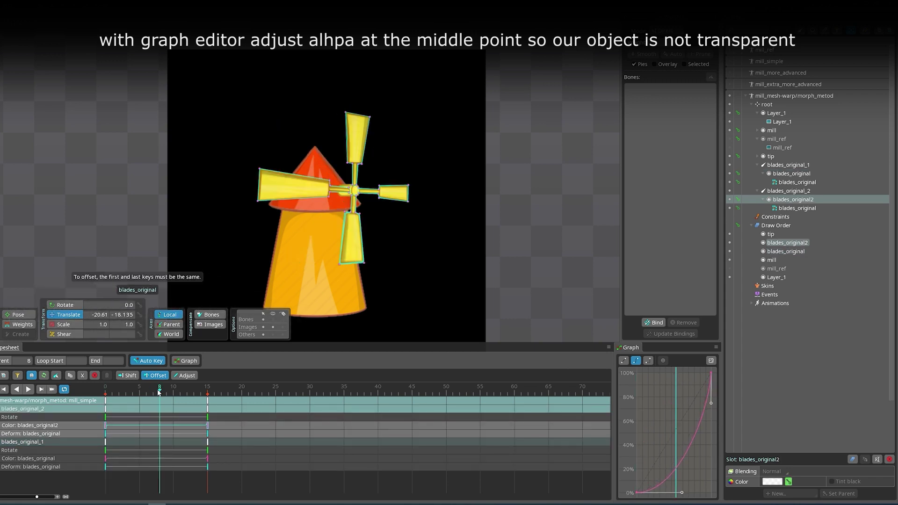
mouse_move(159, 392)
left_mouse_down()
mouse_move(94, 403)
mouse_move(153, 402)
left_mouse_up()
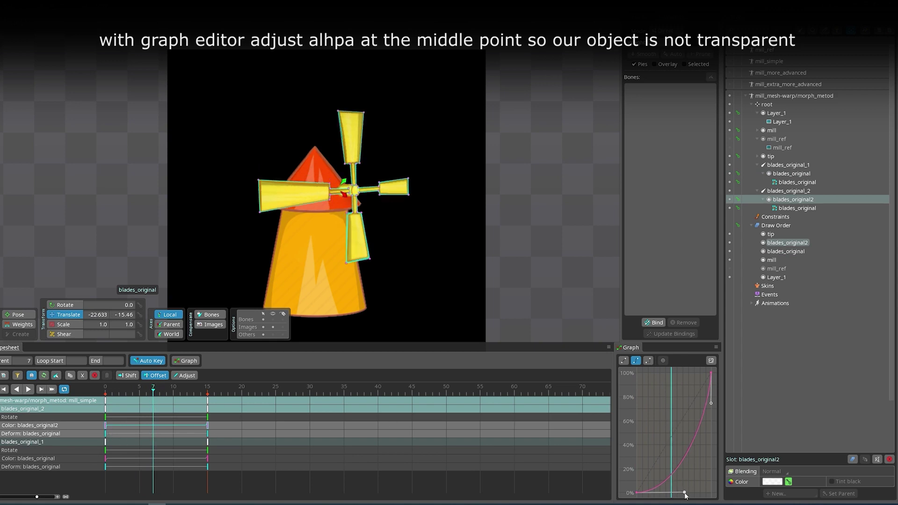
left_click_drag(690, 495, 686, 495)
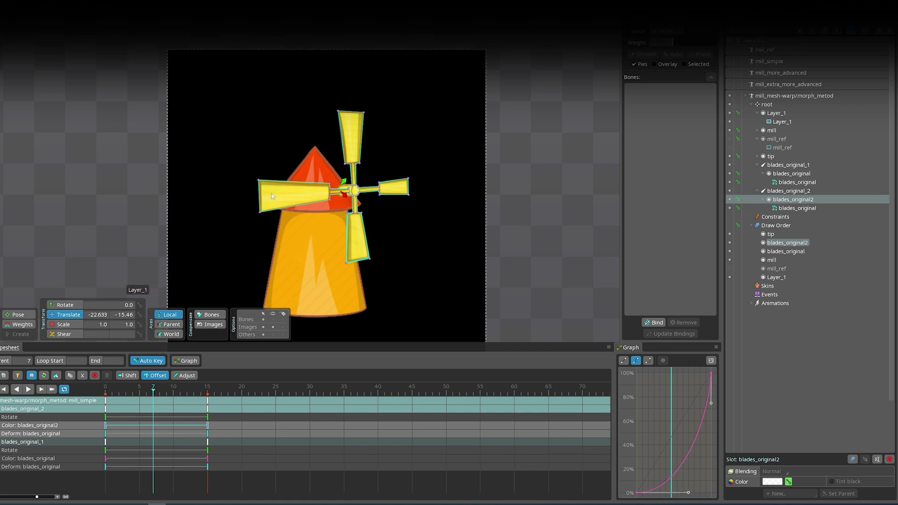
Inspect blades_original's color curve and play the animation from frame 0 to check the crossfade between both blade objects
left_click(106, 459)
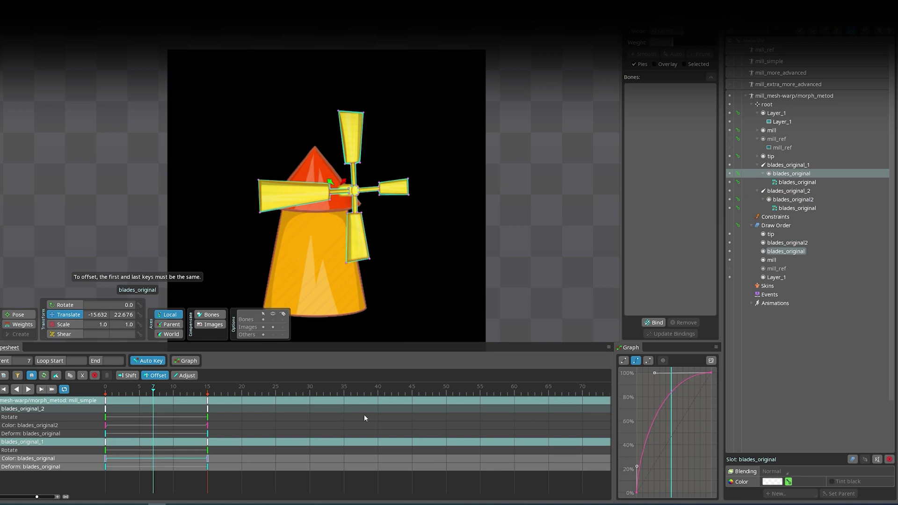
key("space")
mouse_move(157, 504)
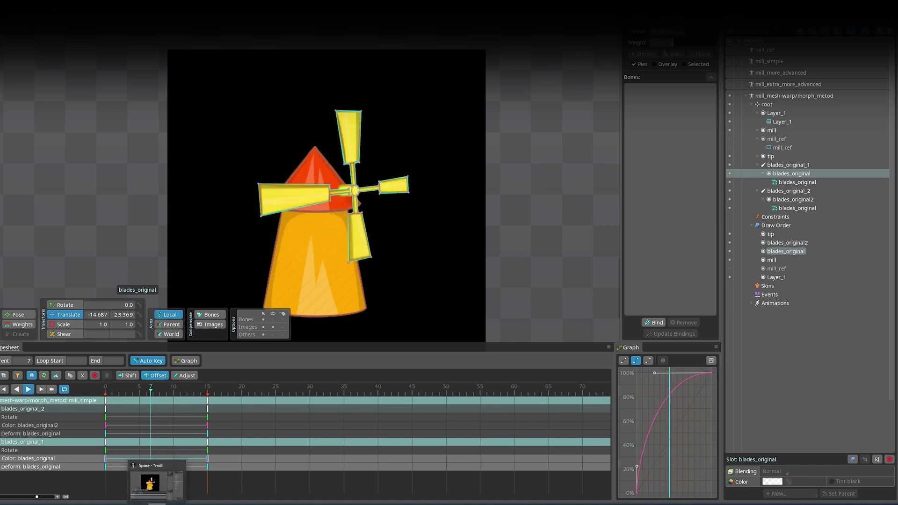
left_click(106, 420)
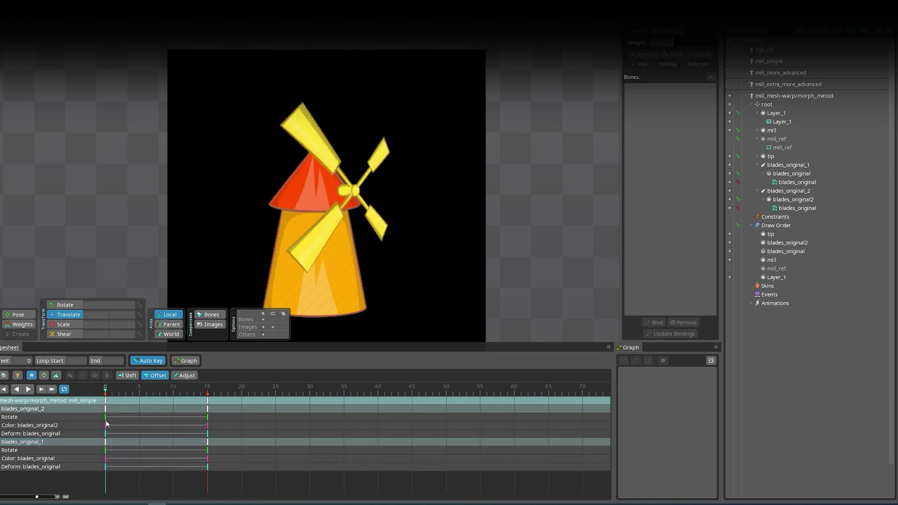
key("space")
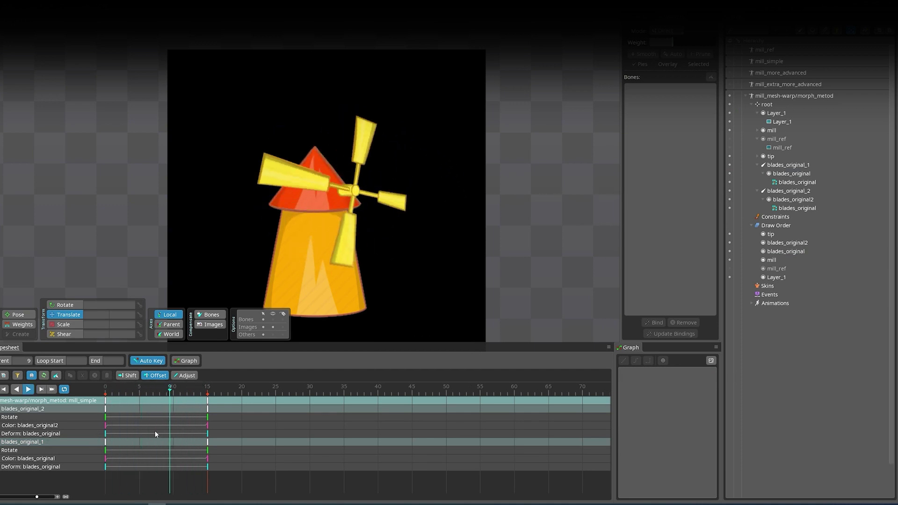
At frame 7, select the right-hand blade and arm vertices in both blade meshes and scale them narrower along the world X axis
left_click(160, 391)
left_click_drag(160, 392, 153, 392)
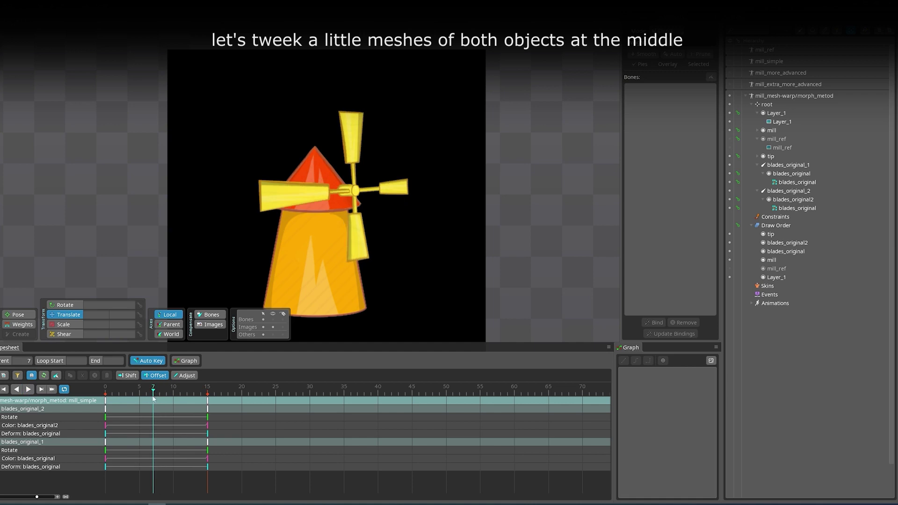
left_click(396, 191)
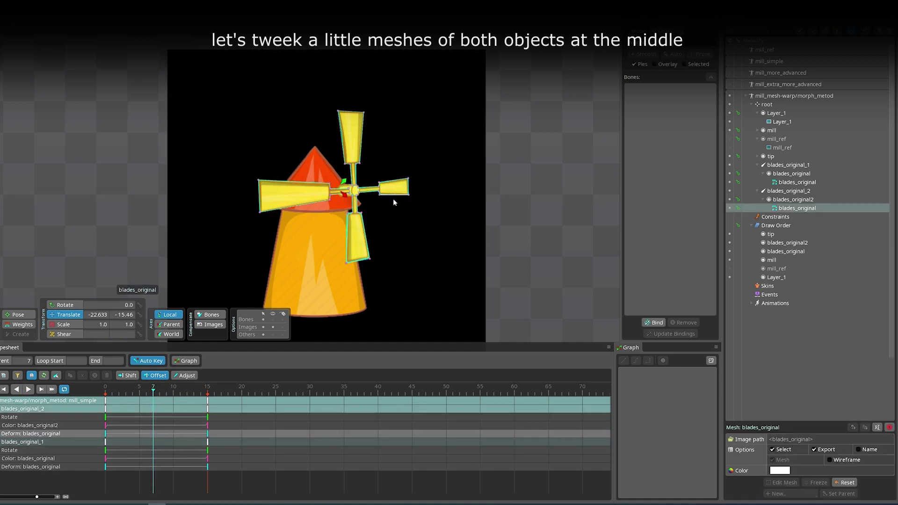
key("s")
scroll(393, 198, "up", 3)
scroll(400, 169, "up", 3)
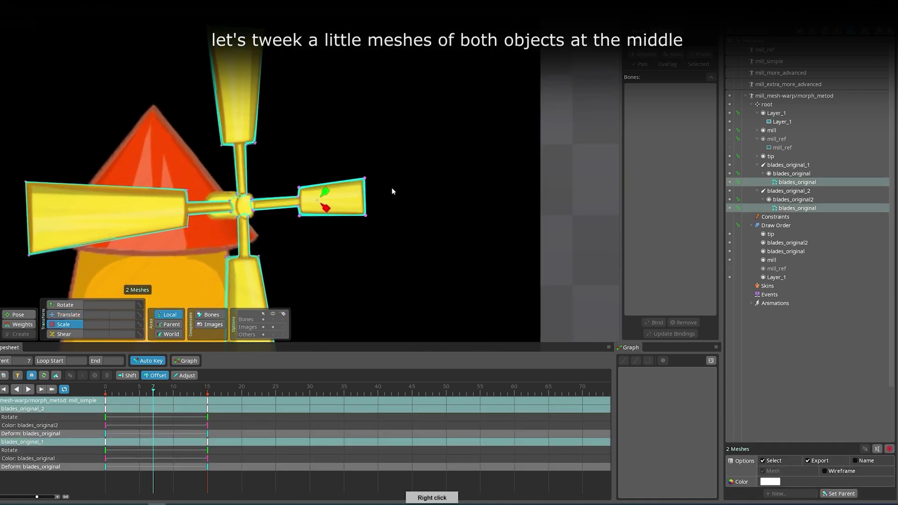
key("t")
left_click(172, 334)
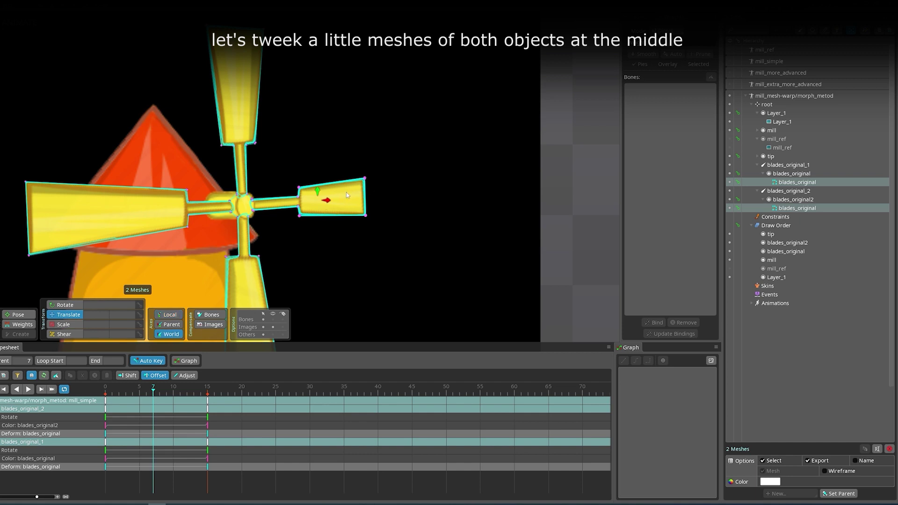
left_click_drag(389, 160, 292, 233)
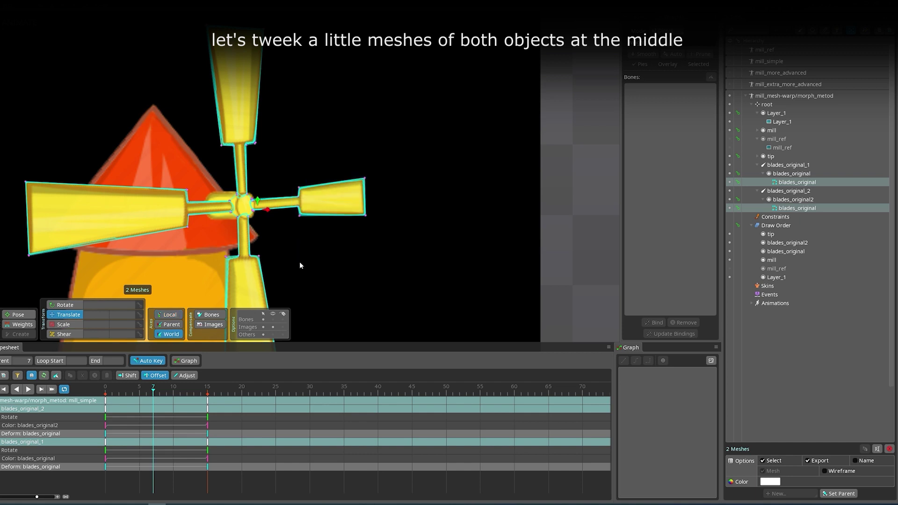
left_click(66, 324)
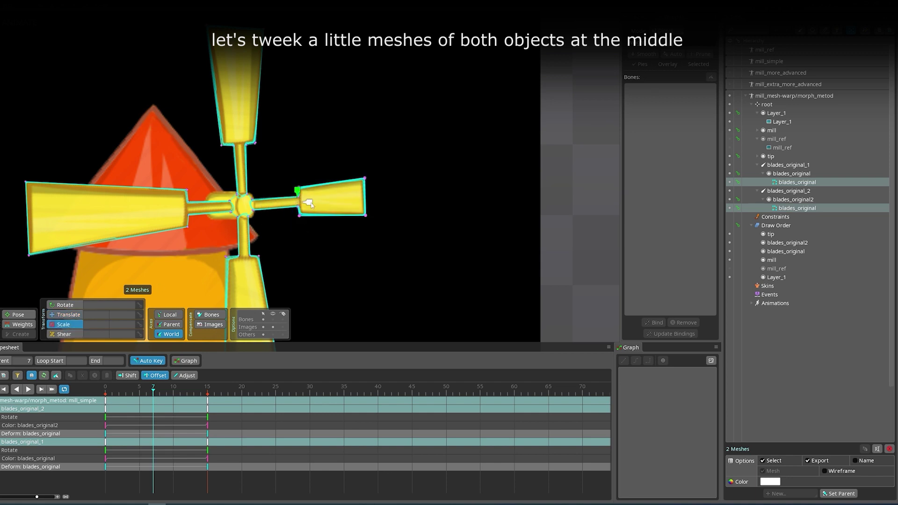
left_click_drag(308, 202, 287, 216)
Check the change at frame 0, then shorten the right-hand blade and arm of both meshes further along X at frame 7
left_click_drag(154, 391, 104, 419)
scroll(394, 204, "down", 3)
right_click(395, 203)
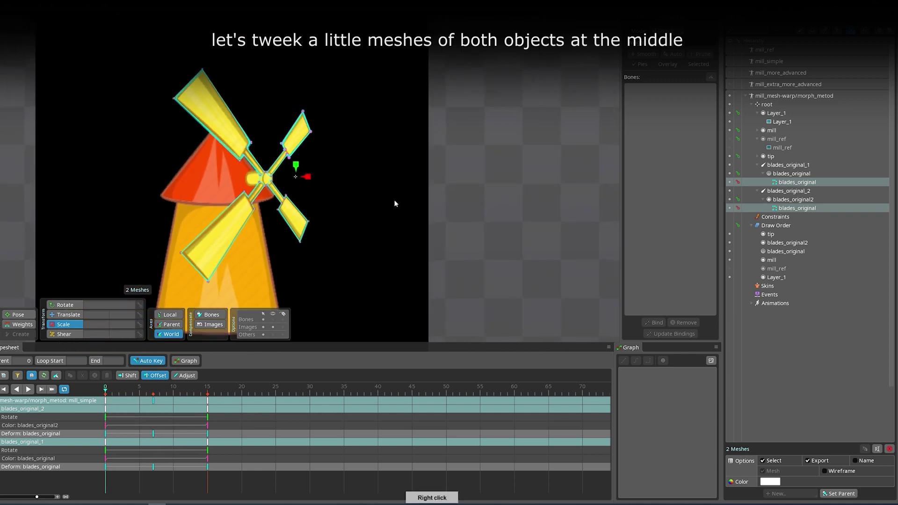
right_click(332, 227)
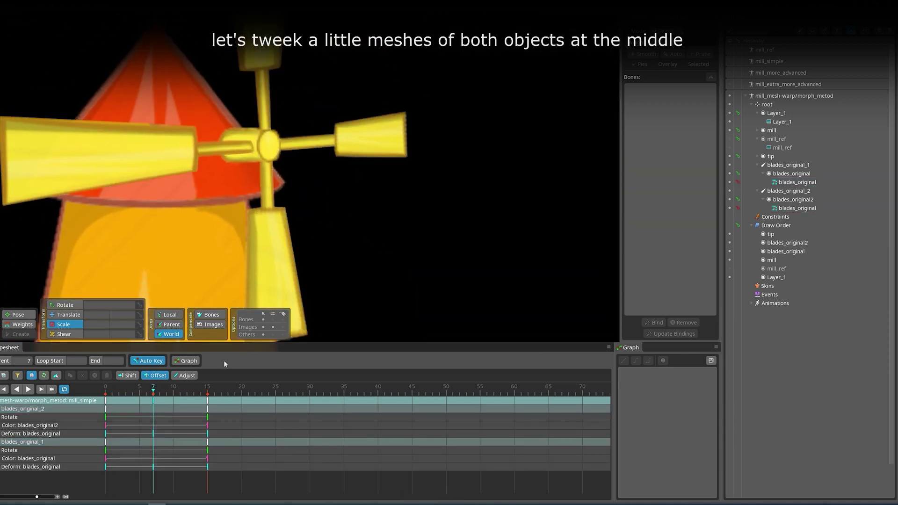
left_click(54, 434)
left_click(54, 467, "ctrl")
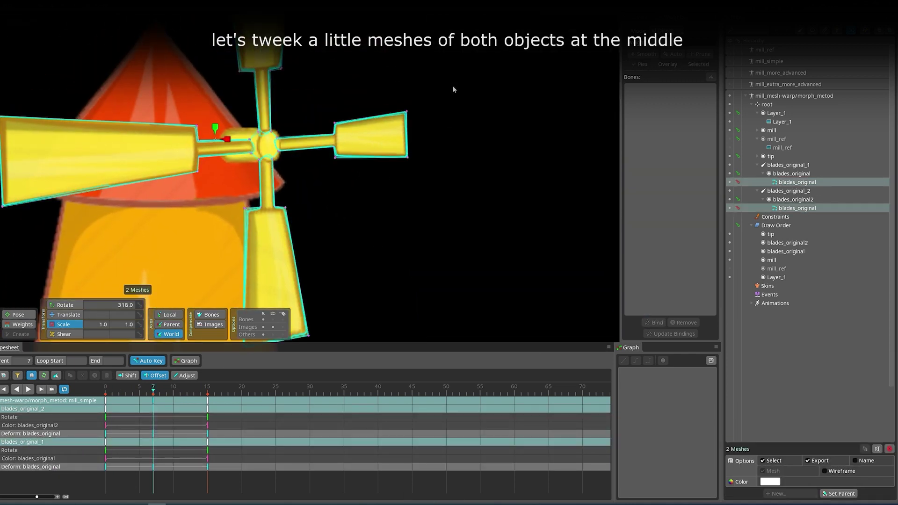
left_click_drag(444, 85, 274, 178)
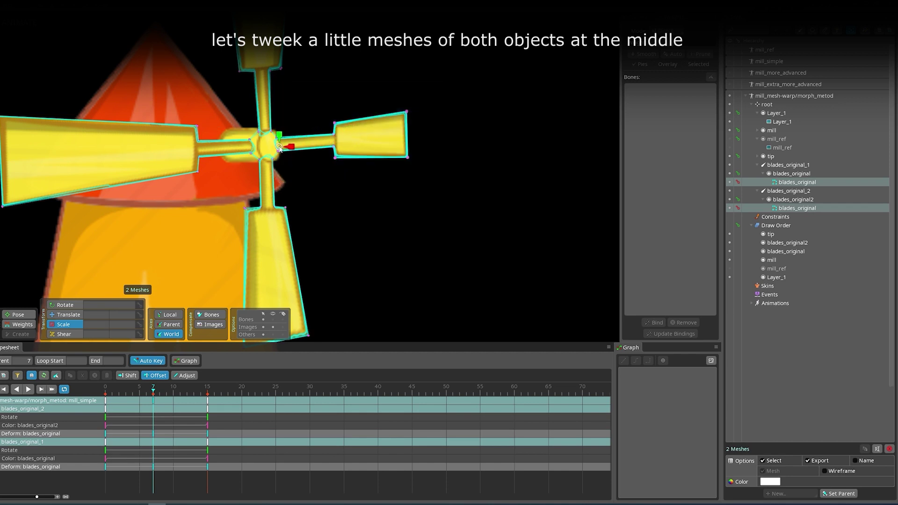
left_click_drag(289, 145, 279, 151)
scroll(351, 208, "down", 4)
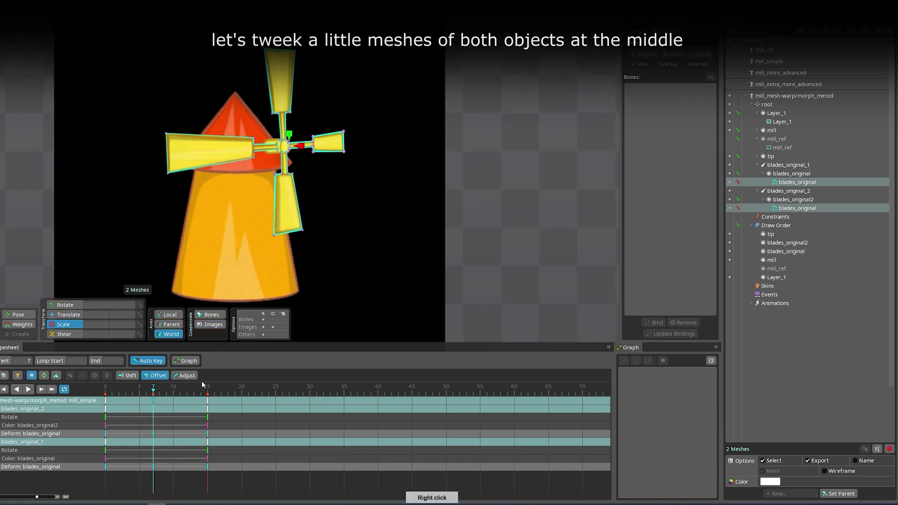
Scrub and play back the finished rotation loop with nothing selected to check the mesh morph
mouse_move(153, 388)
left_mouse_down()
mouse_move(98, 400)
mouse_move(147, 398)
mouse_move(120, 398)
mouse_move(139, 398)
left_mouse_up()
key("d")
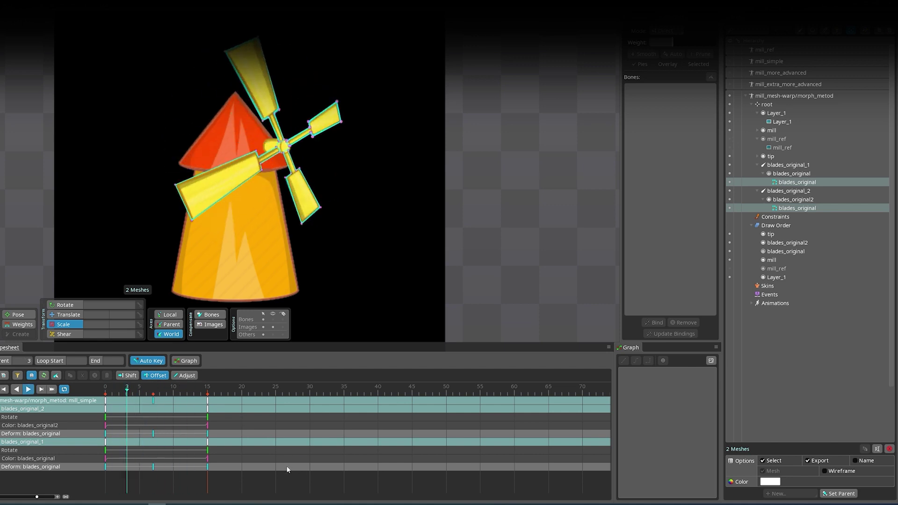
key("space")
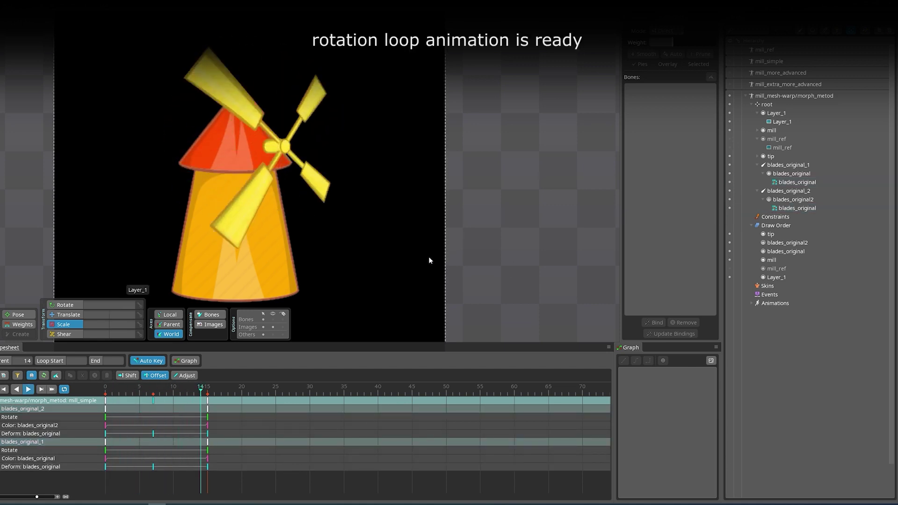
Copy all blade keyframes from frames 0 to 15 and paste them starting at frame 16
scroll(420, 245, "down", 3)
left_click_drag(472, 241, 459, 207)
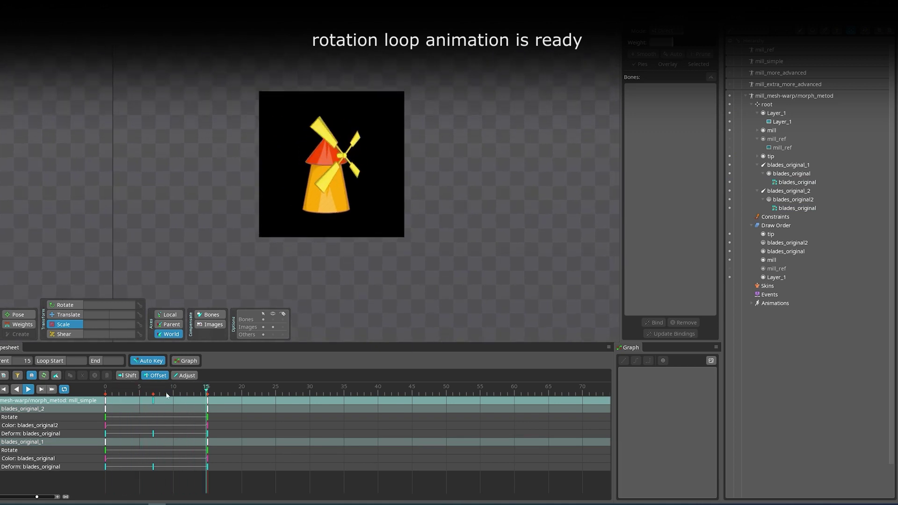
left_click_drag(419, 345, 426, 276)
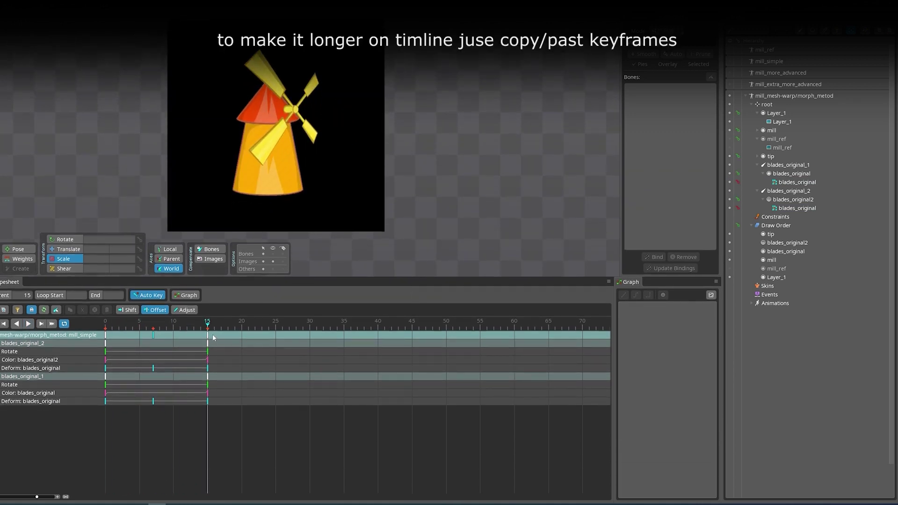
left_click_drag(212, 334, 108, 394)
key("ctrl+c")
key("Right")
key("ctrl+v")
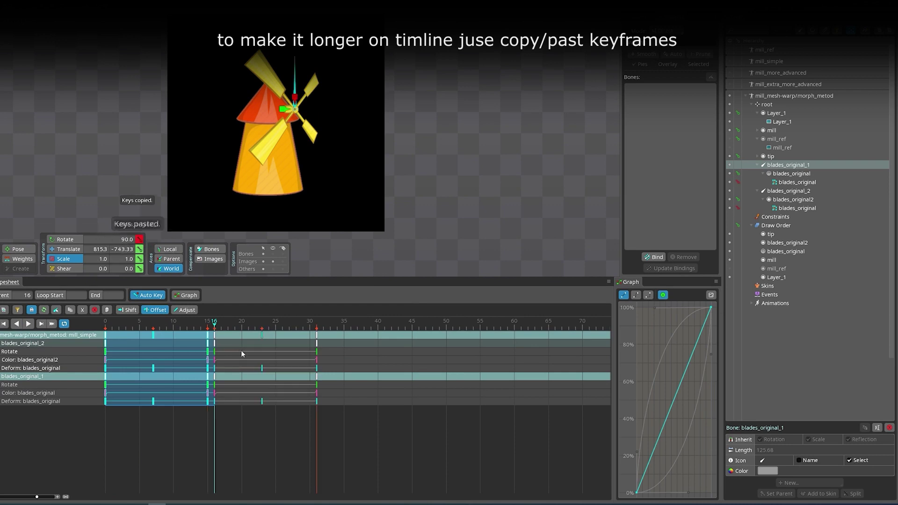
Retime the pasted loop: end keys to frame 30, middle deform keys to frame 22, and start keys to a subframe just after 15
left_click(208, 335)
left_click_drag(37, 497, 48, 497)
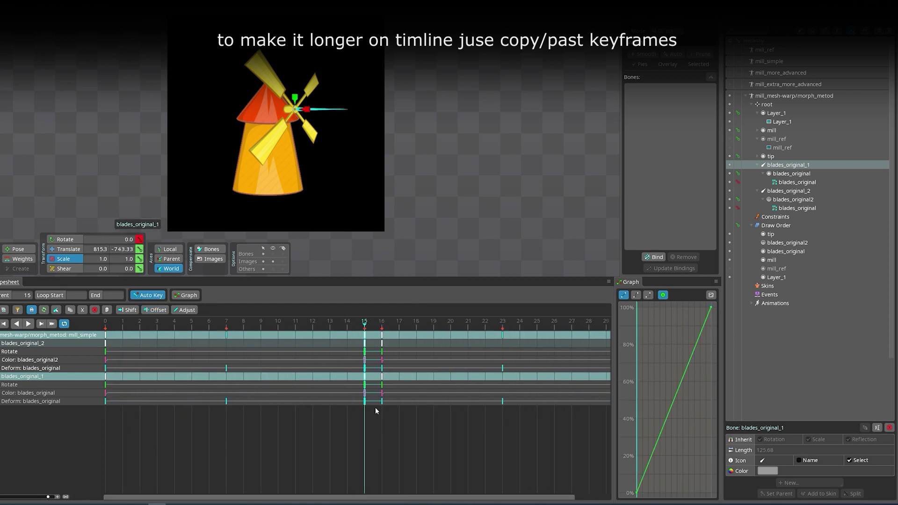
left_click_drag(206, 500, 365, 481)
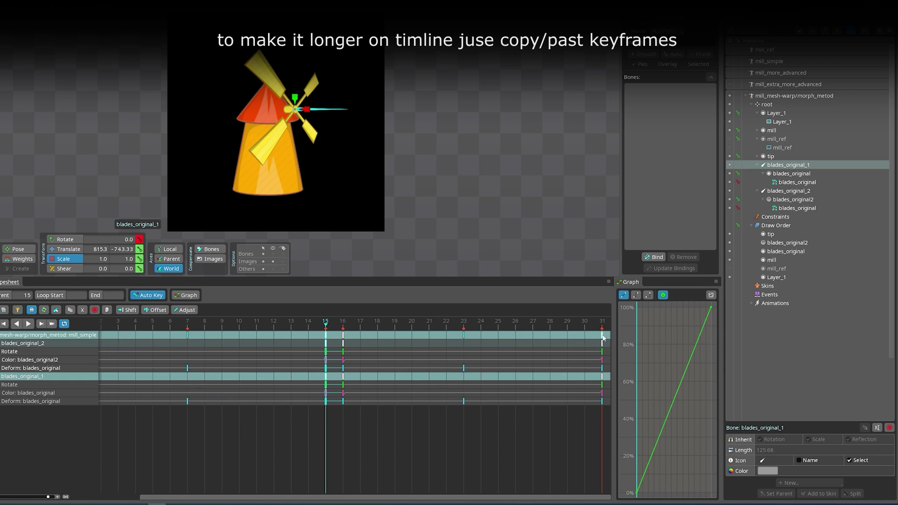
left_click_drag(603, 338, 585, 338)
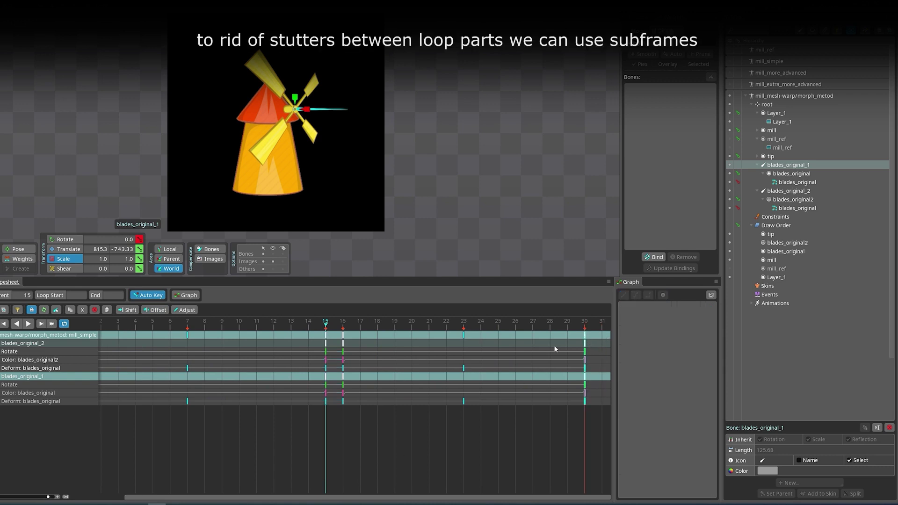
left_click(462, 335)
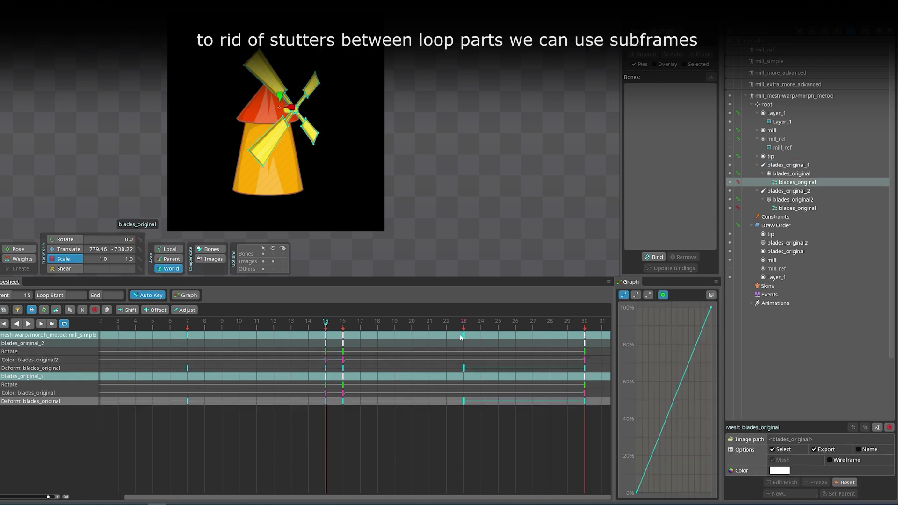
left_click(343, 337)
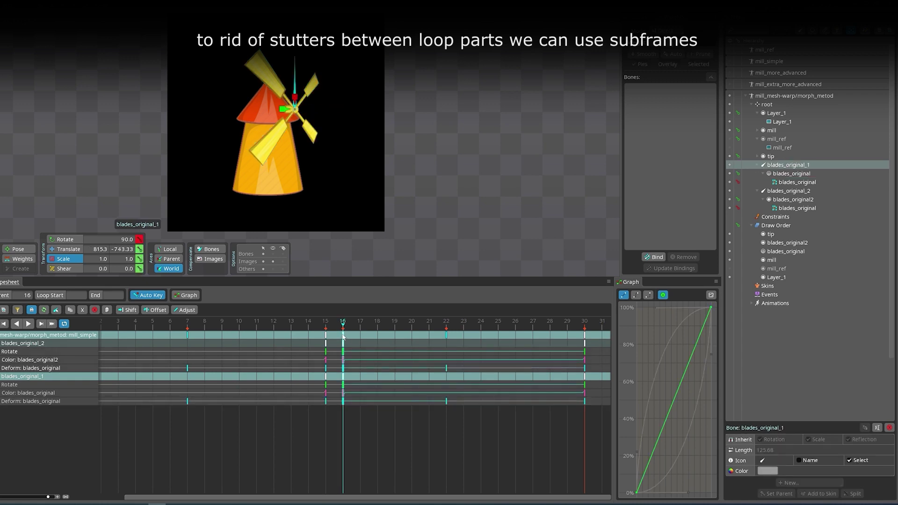
left_click_drag(343, 337, 329, 325)
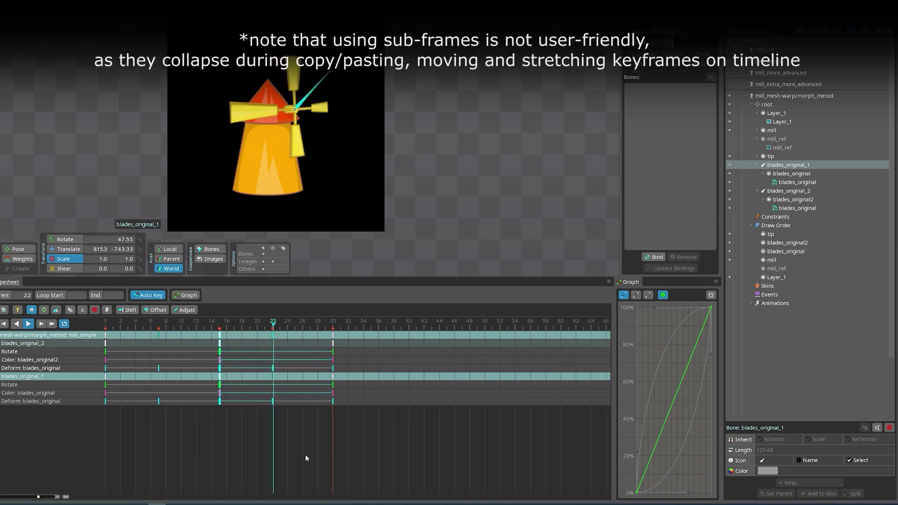
Copy the first loop's keyframes from frames 0 to 15 and paste them starting at frame 31
scroll(305, 427, "up", 1)
left_click_drag(105, 423, 239, 323)
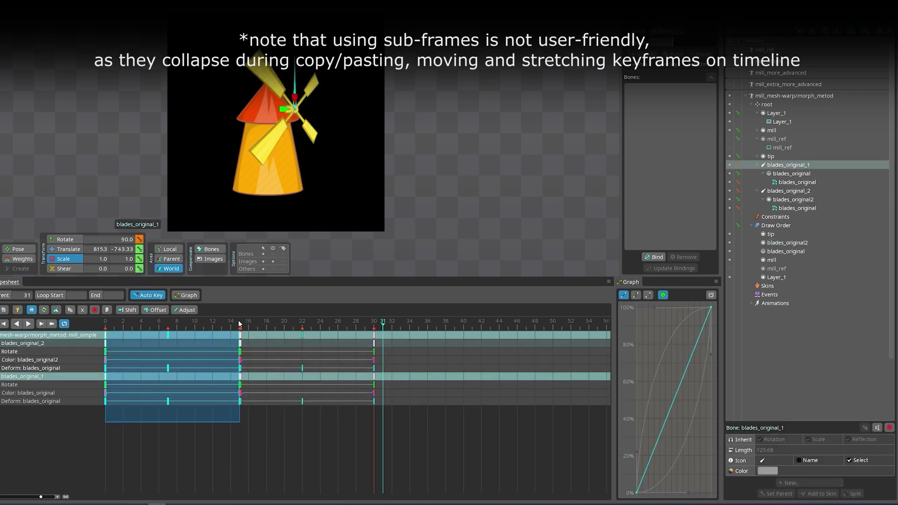
key("ctrl+c")
left_click(385, 329)
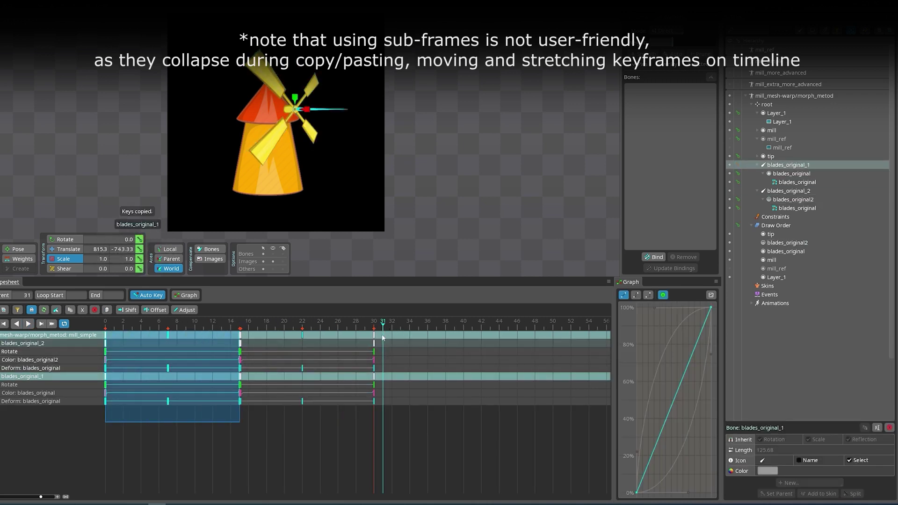
key("ctrl+v")
Shift the third loop's middle and end keys to frames 37 and 45, and its start keys to a subframe just after 30
left_click_drag(527, 332, 445, 414)
left_click(449, 403)
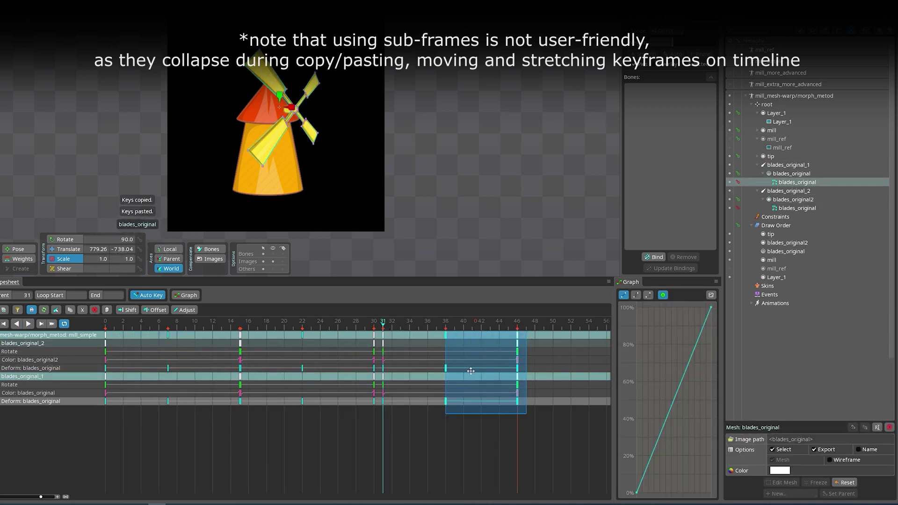
left_click_drag(471, 371, 466, 371)
left_click(383, 338)
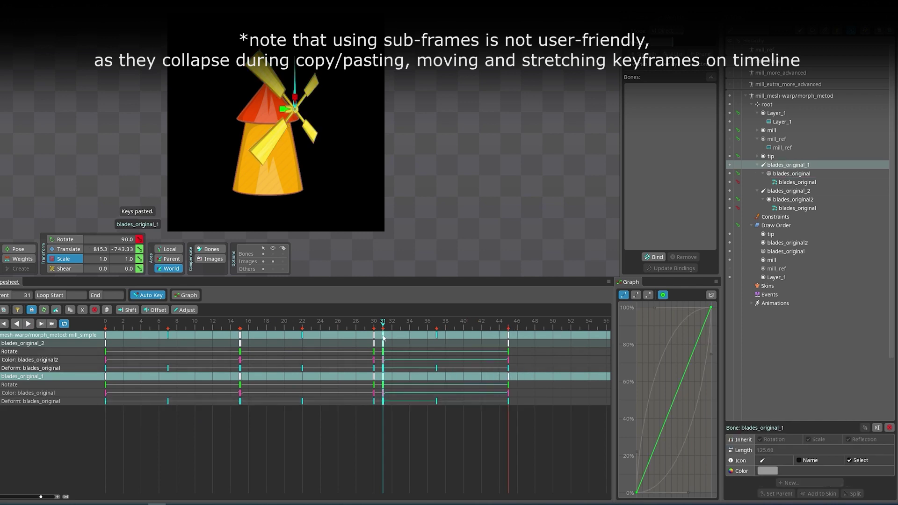
left_click_drag(383, 336, 374, 346)
Paste the copied loop keyframes once more, starting at frame 46
left_click(517, 348)
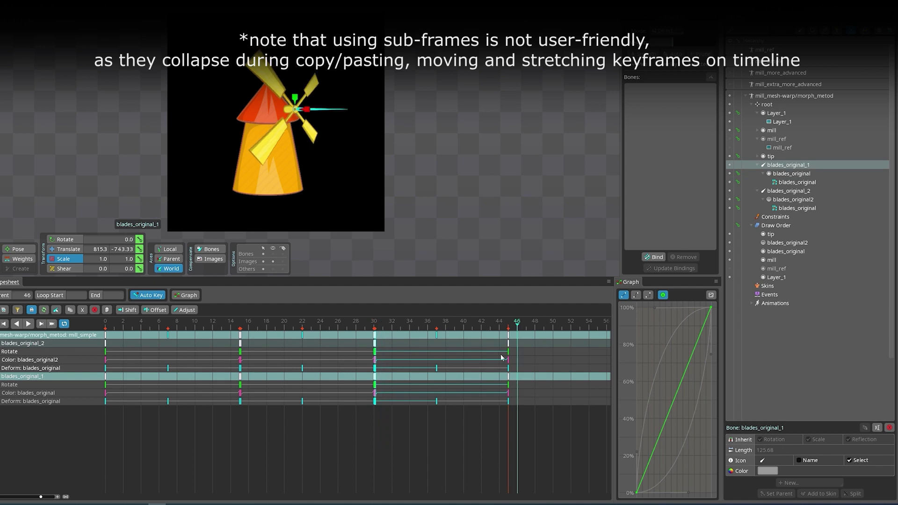
key("ctrl+v")
left_click_drag(439, 498, 526, 494)
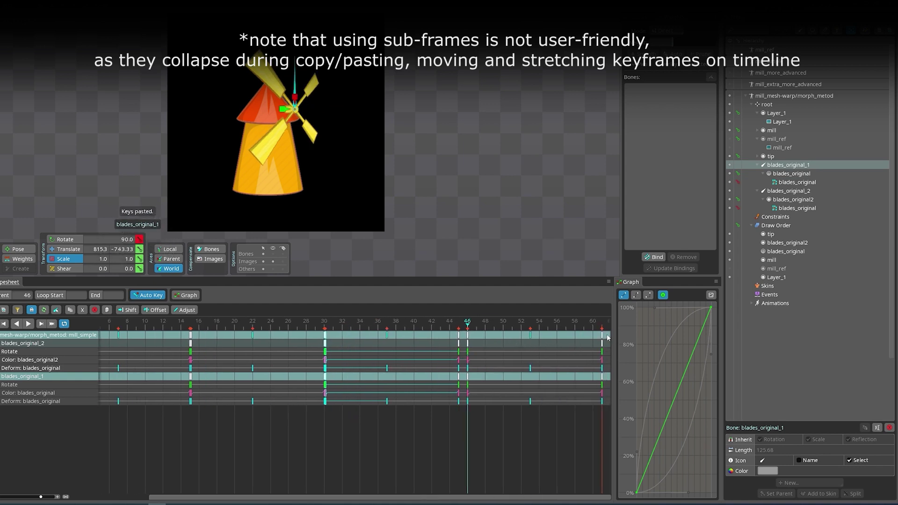
Shift the fourth loop's middle and end keys to frames 52 and 60, and its start keys to a subframe just after 45
left_click_drag(608, 338, 529, 425)
left_click_drag(555, 369, 546, 369)
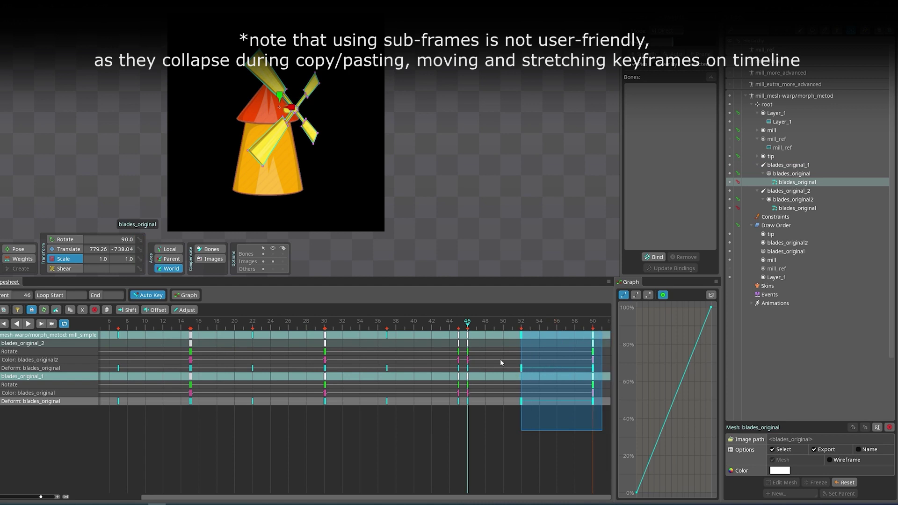
left_click(468, 337)
left_click_drag(470, 338, 456, 350)
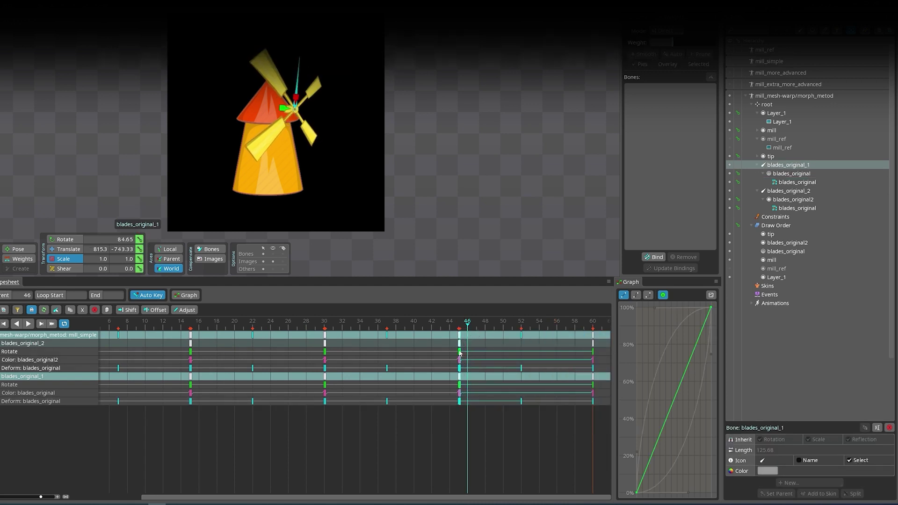
left_click_drag(41, 497, 37, 498)
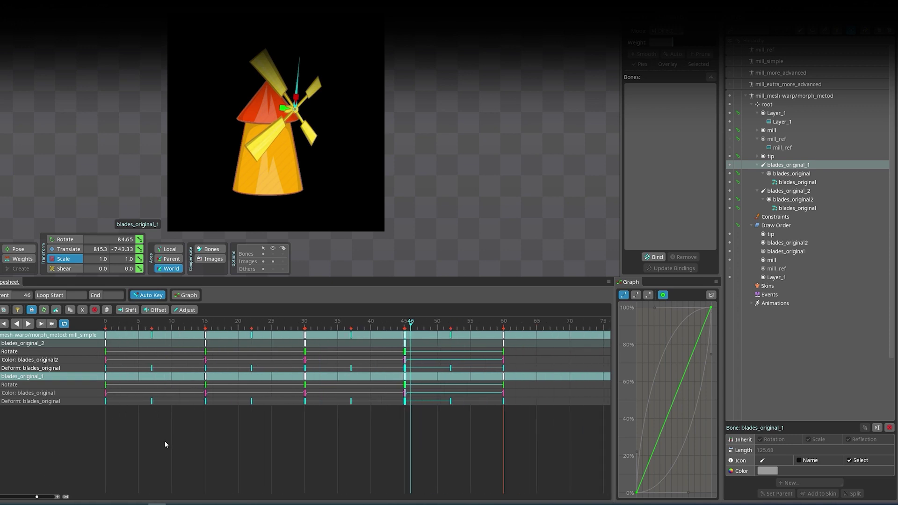
With nothing selected, scrub around frame 15 on subframes to examine the transition between the first two loops
left_click(226, 435)
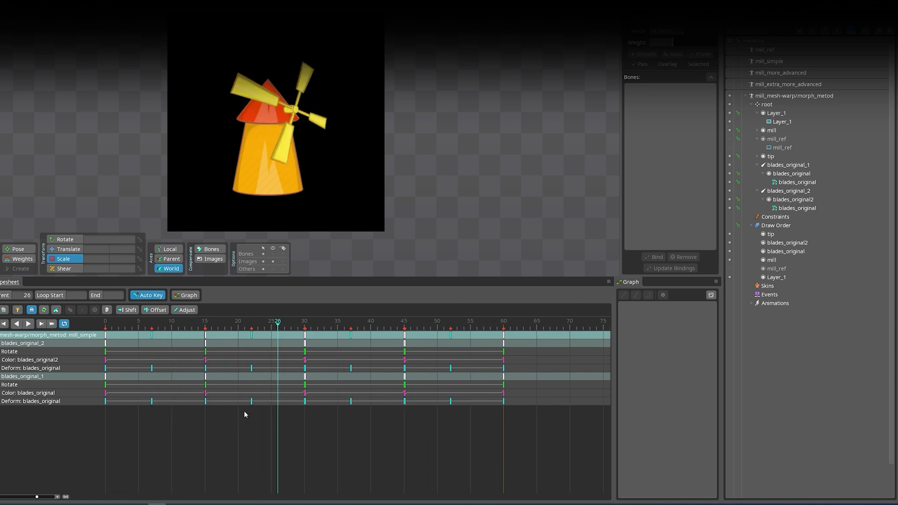
right_click(425, 170)
scroll(421, 160, "up", 5)
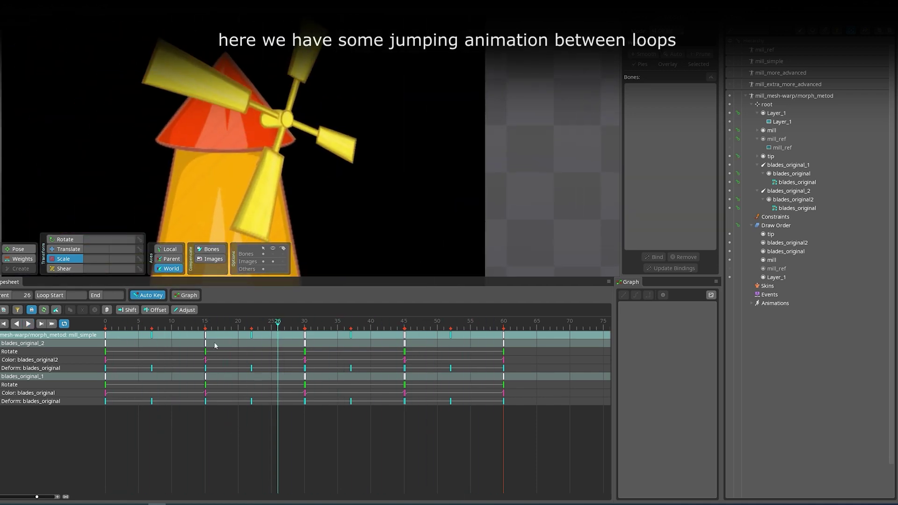
left_click(205, 326)
left_click_drag(205, 327, 205, 328)
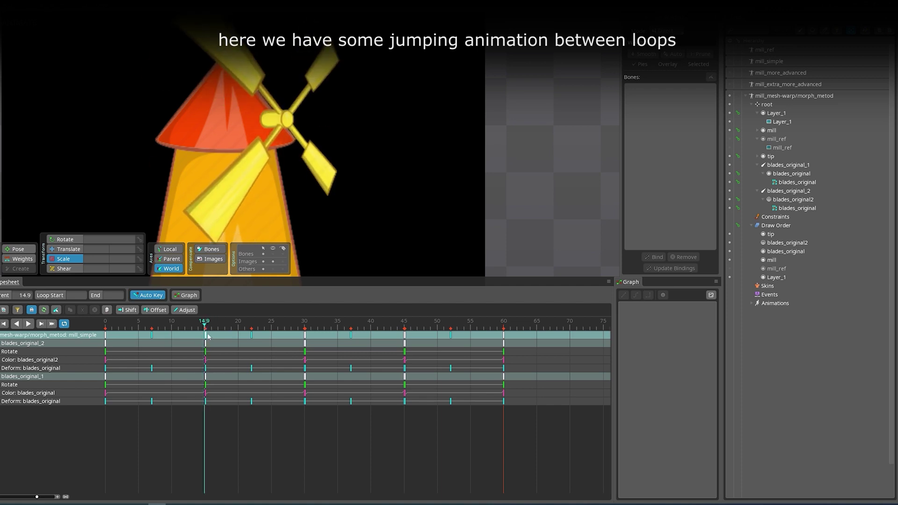
Set the first loop's ending keyframes at frame 15 to stepped interpolation
left_click_drag(37, 497, 49, 498)
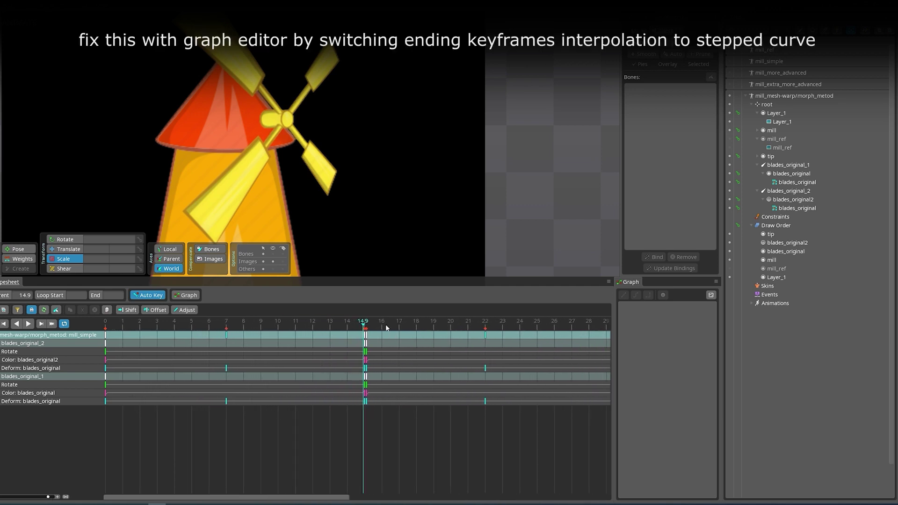
left_click(385, 326)
left_click(364, 335)
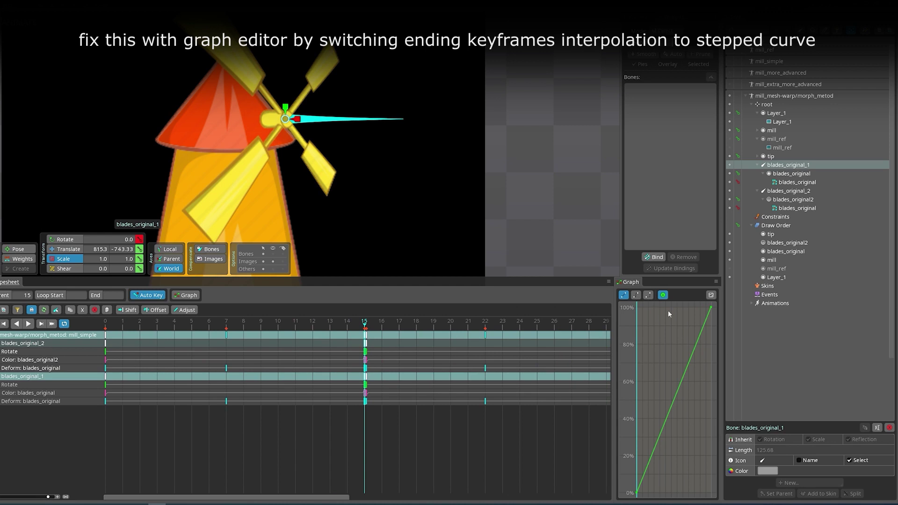
left_click(646, 297)
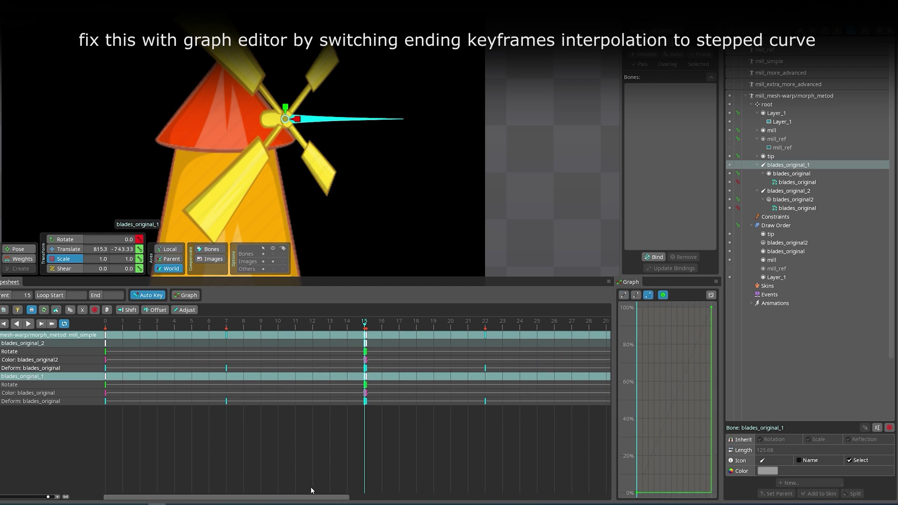
Set the ending keyframes of the second and third loops, at frames 30 and 45, to stepped interpolation
left_click_drag(312, 489, 479, 488)
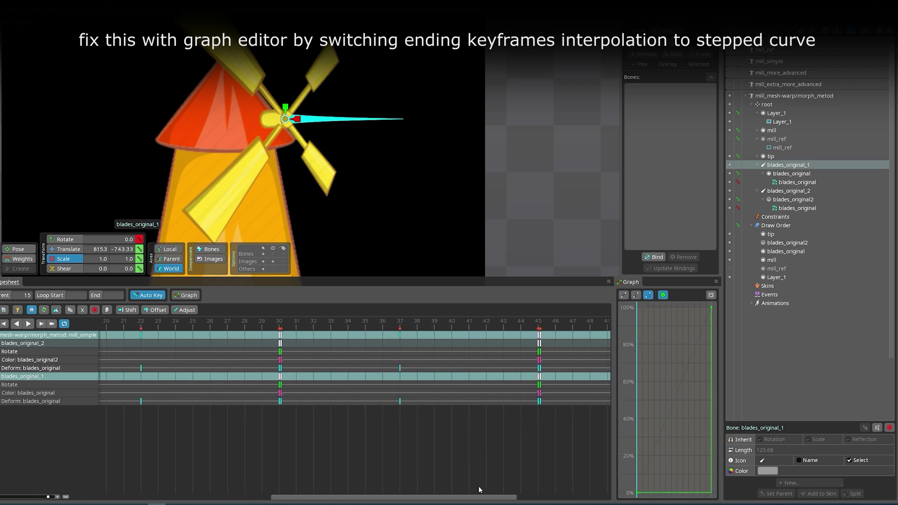
left_click(279, 336)
left_click(649, 297)
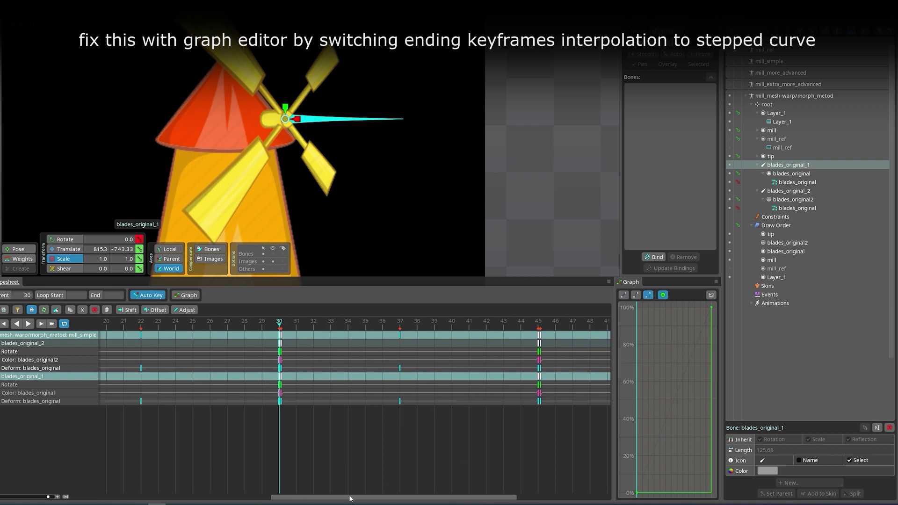
left_click_drag(350, 498, 457, 497)
left_click(344, 337)
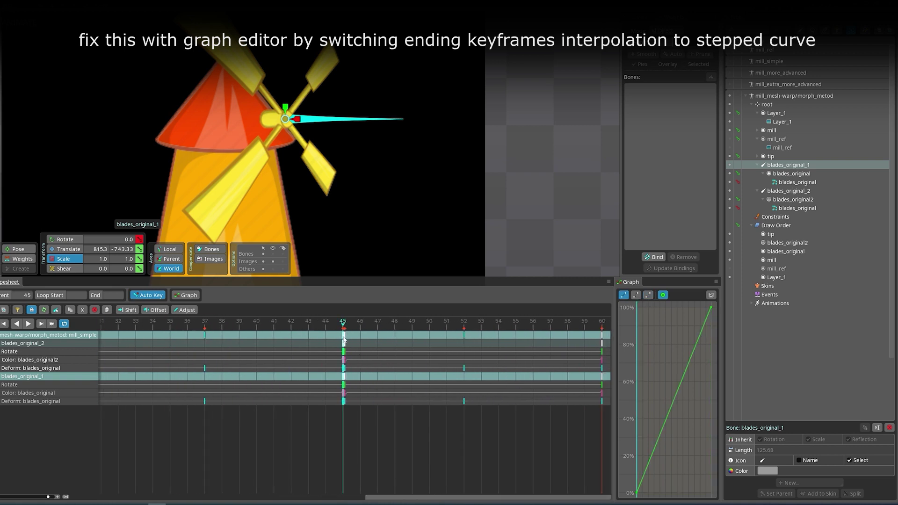
left_click(648, 297)
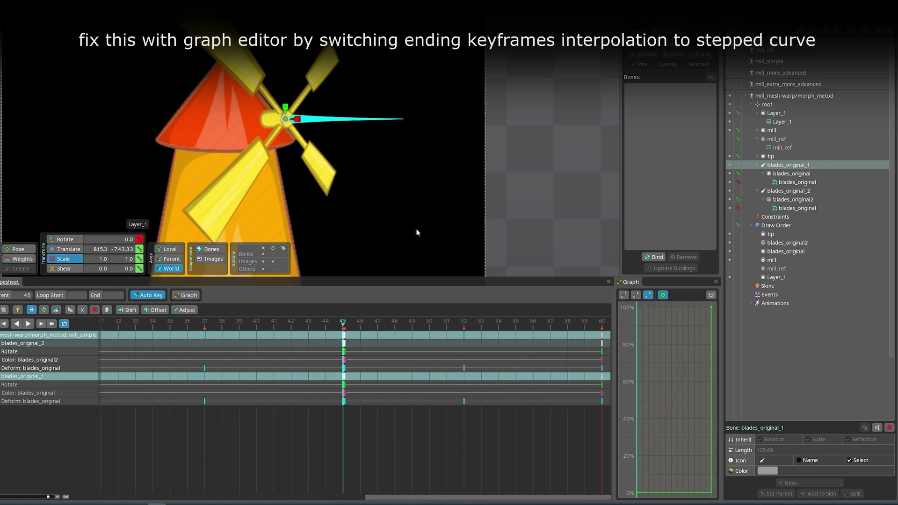
Deselect everything and play back the extended rotation animation to check the loop transitions
right_click(422, 195)
scroll(422, 195, "down", 3)
left_click_drag(449, 196, 466, 197)
key("space")
key("d")
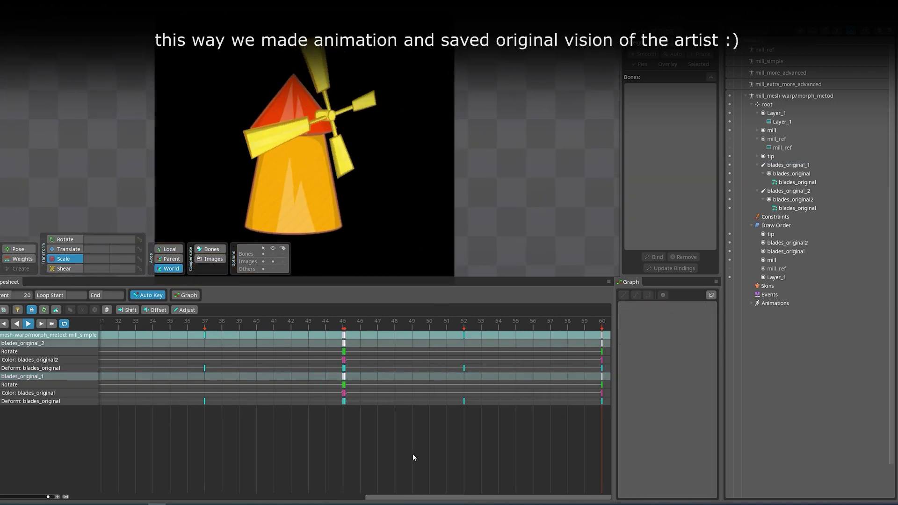
Return to setup mode and make the mill_ref and mill_simple skeletons visible again beside the other windmill versions
scroll(455, 167, "down", 3)
right_click(455, 167)
left_click_drag(456, 165, 484, 179)
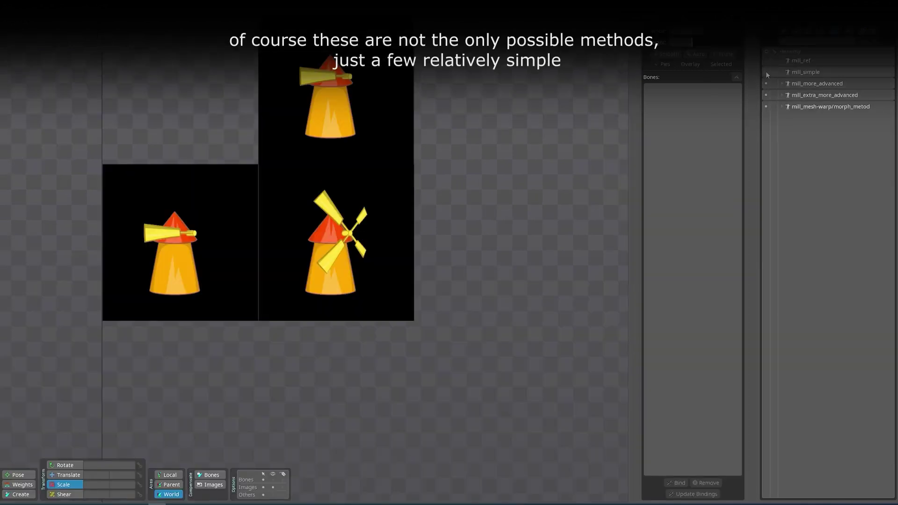
right_click(415, 187)
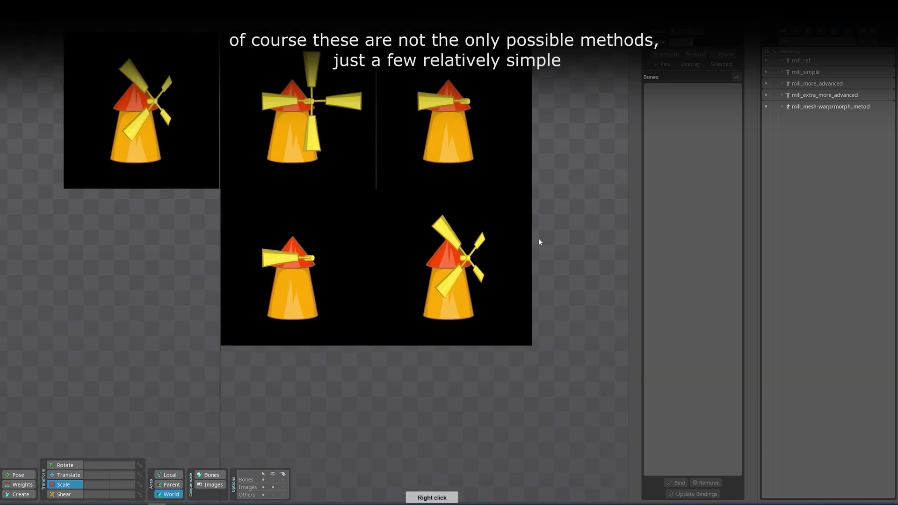